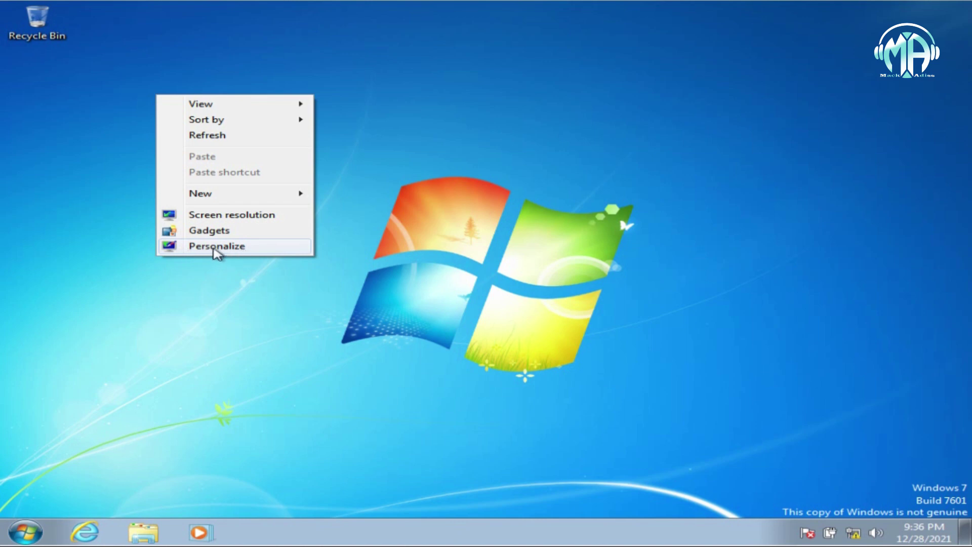
- Show the Computer, User's Files, Network and Control Panel icons on the desktop through the Personalization desktop icon settings
left_click(217, 246)
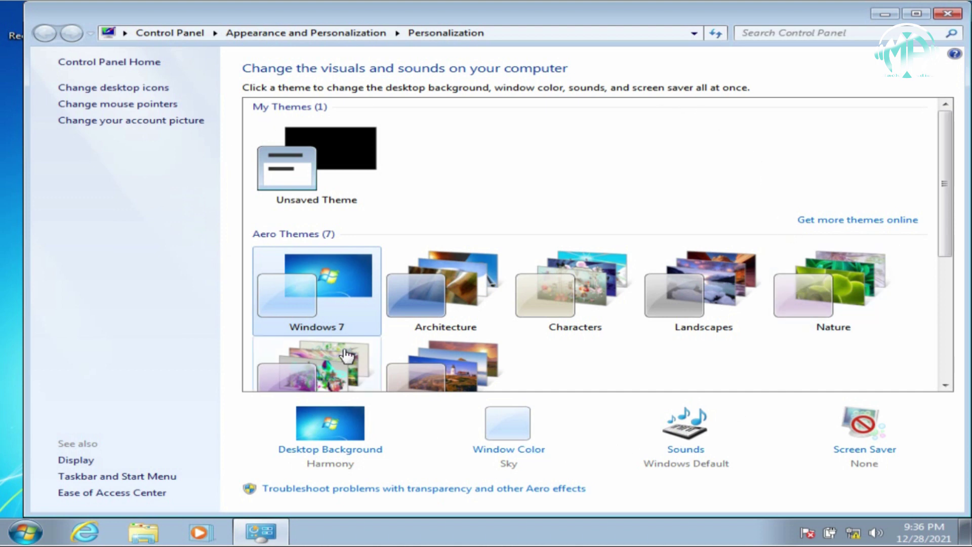
scroll(362, 206, "down", 3)
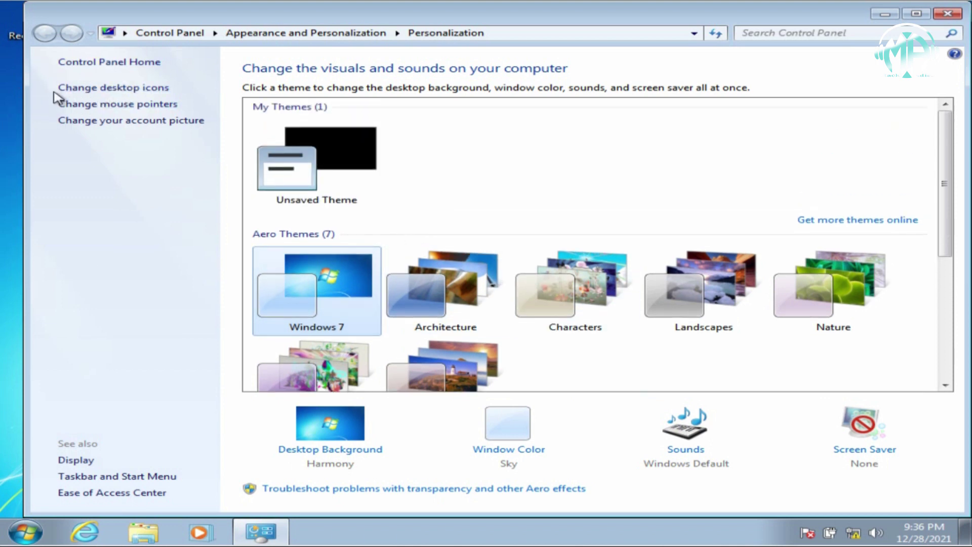
left_click(131, 89)
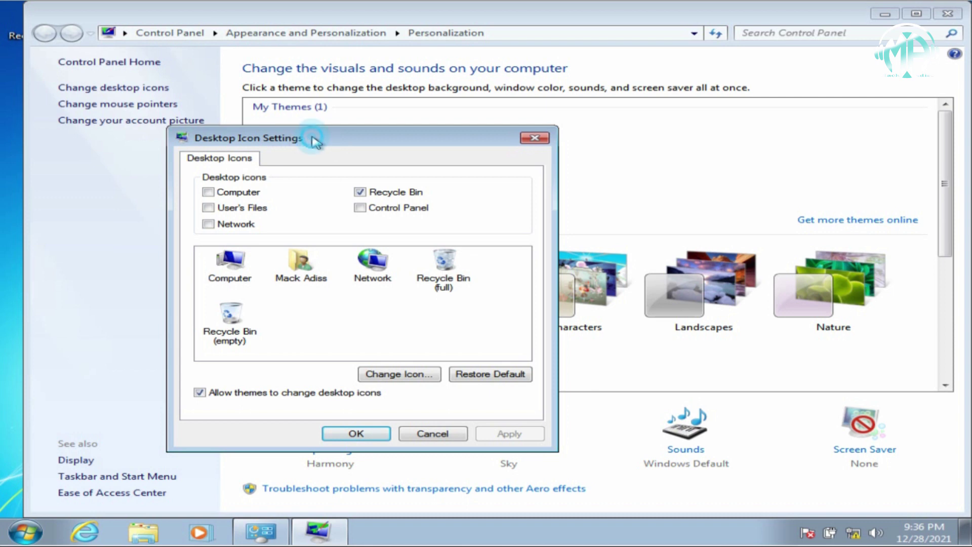
left_click_drag(310, 139, 364, 90)
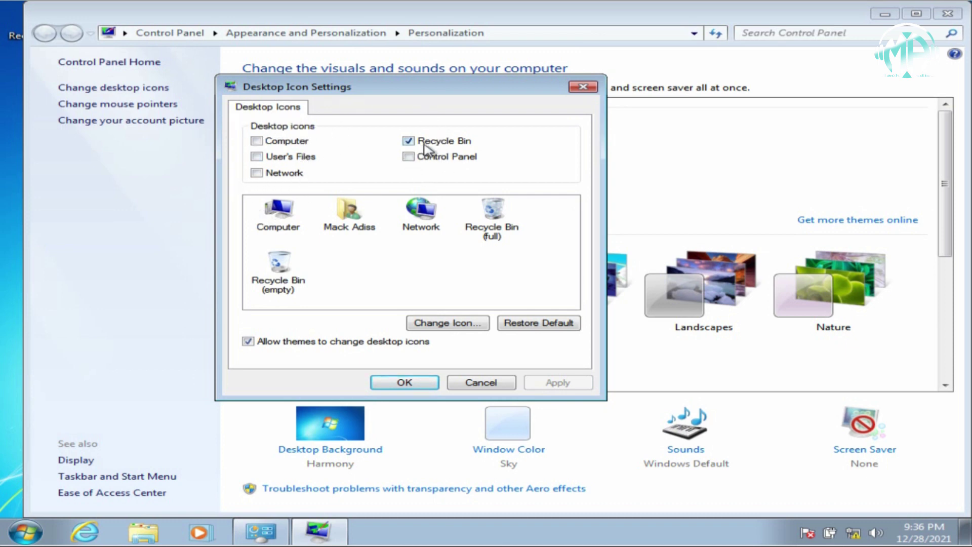
left_click(257, 142)
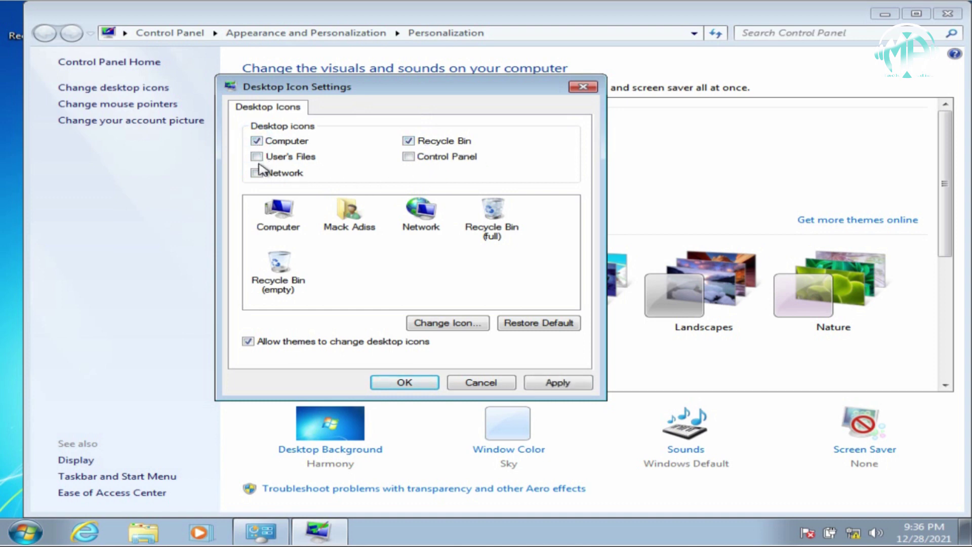
left_click(257, 157)
left_click(258, 174)
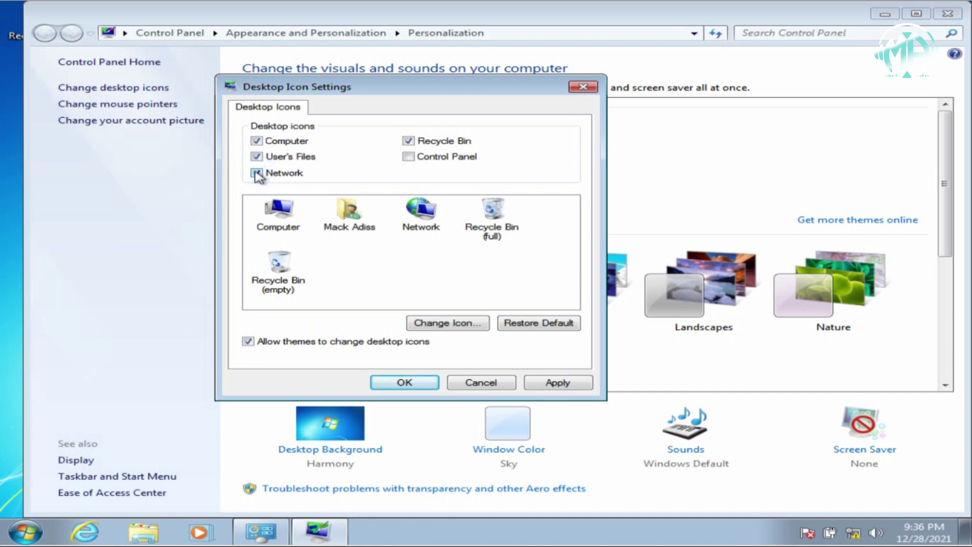
left_click(408, 156)
left_click(558, 382)
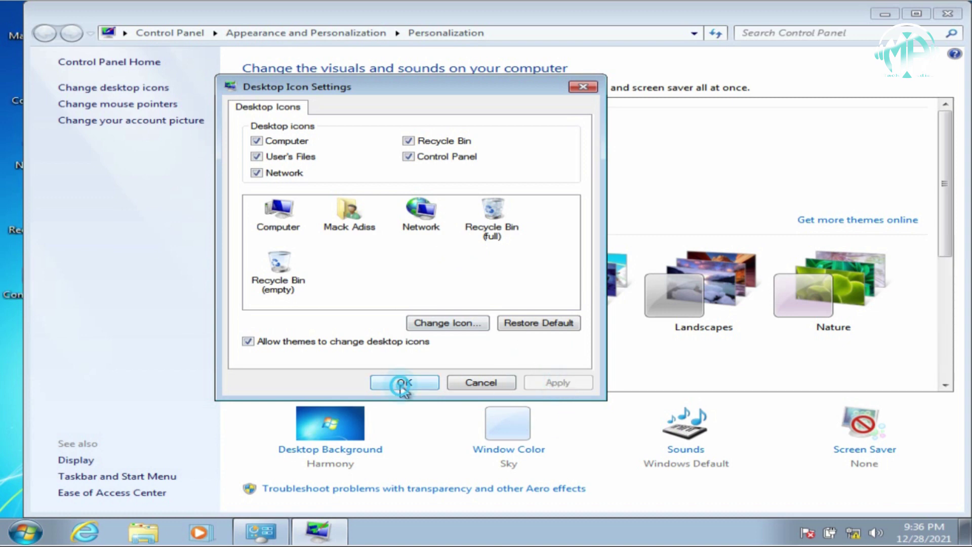
left_click(403, 383)
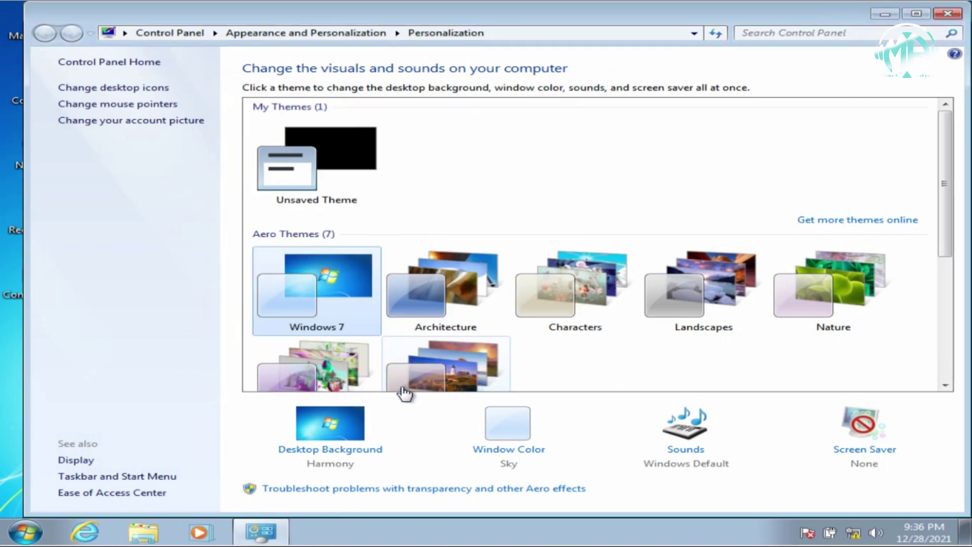
left_click(948, 13)
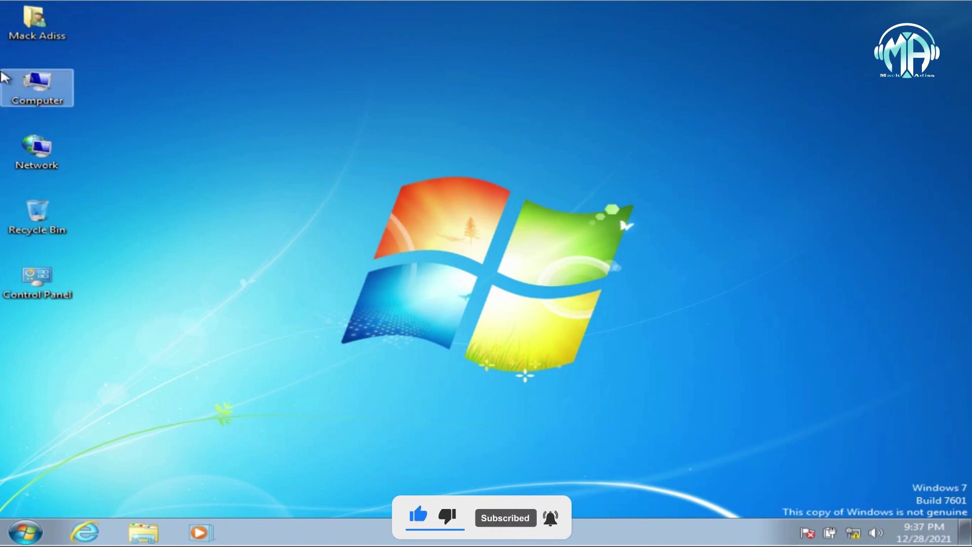
- View the basic system information in the Computer icon's properties and close the window
right_click(43, 85)
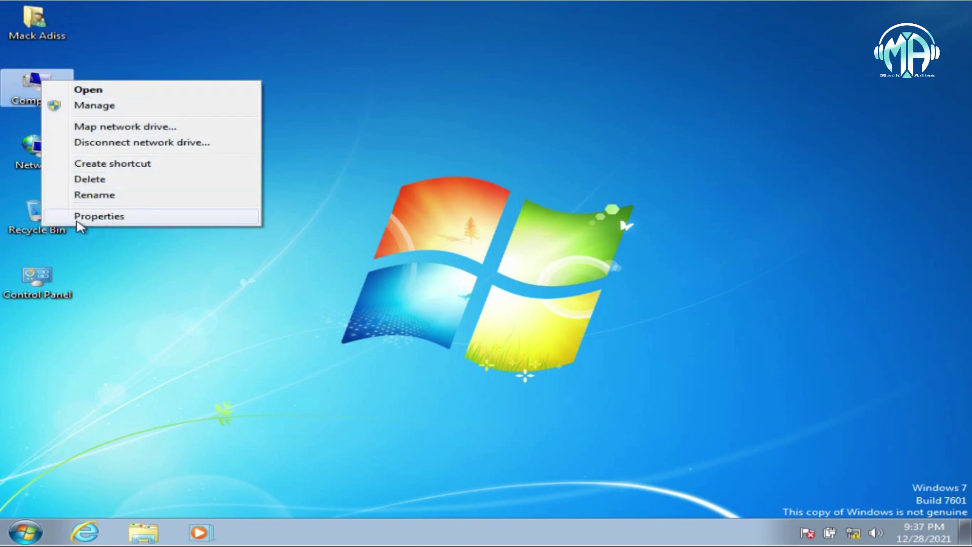
left_click(96, 217)
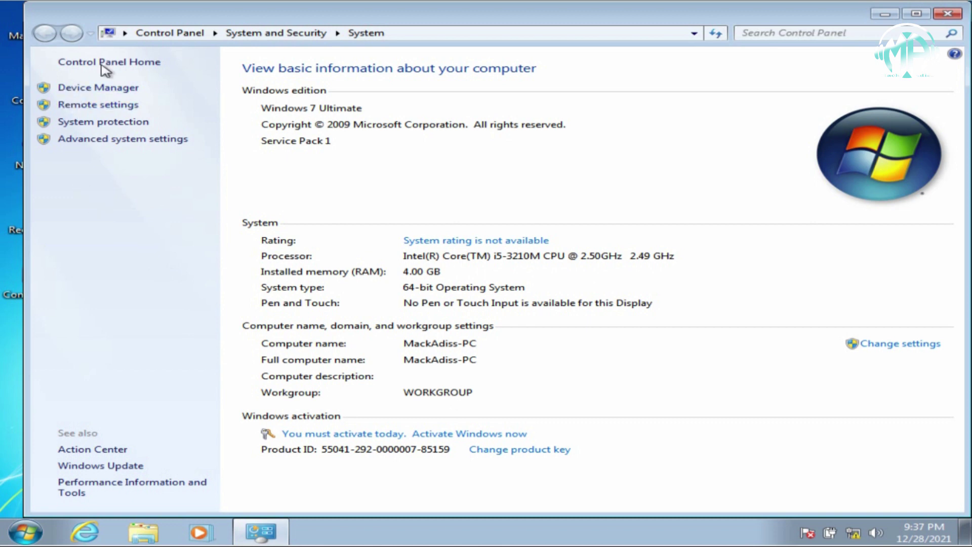
left_click(946, 15)
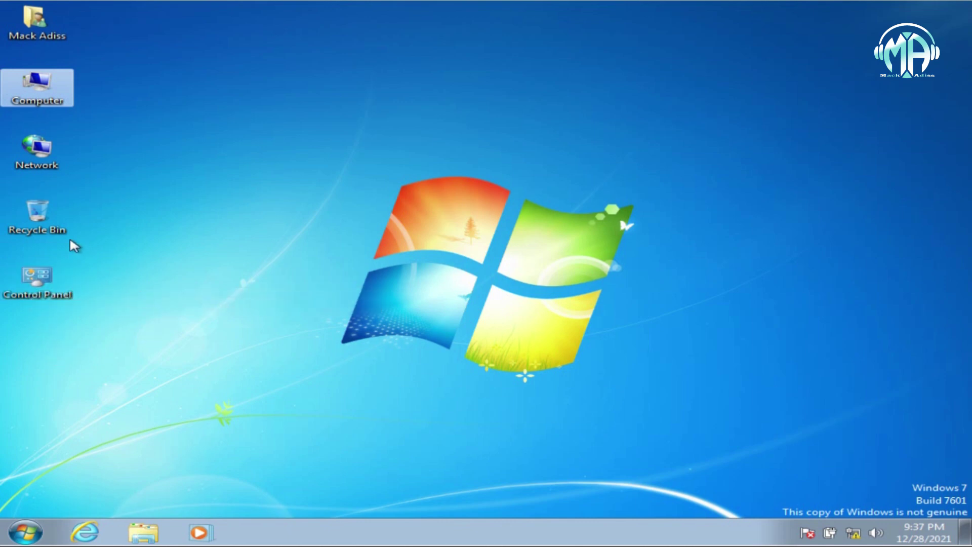
- Check the Control Panel's view options and the list of installed programs, and close the window
double_click(38, 284)
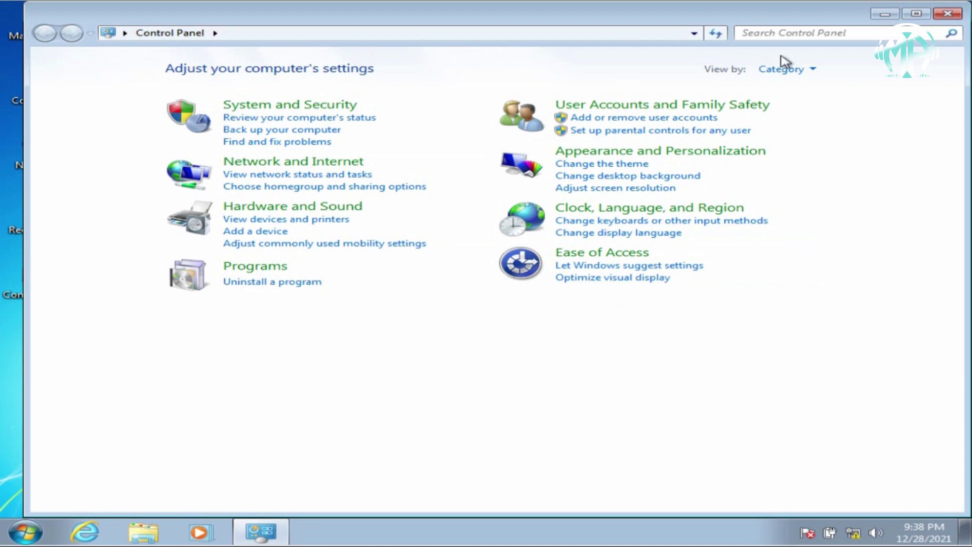
left_click(811, 71)
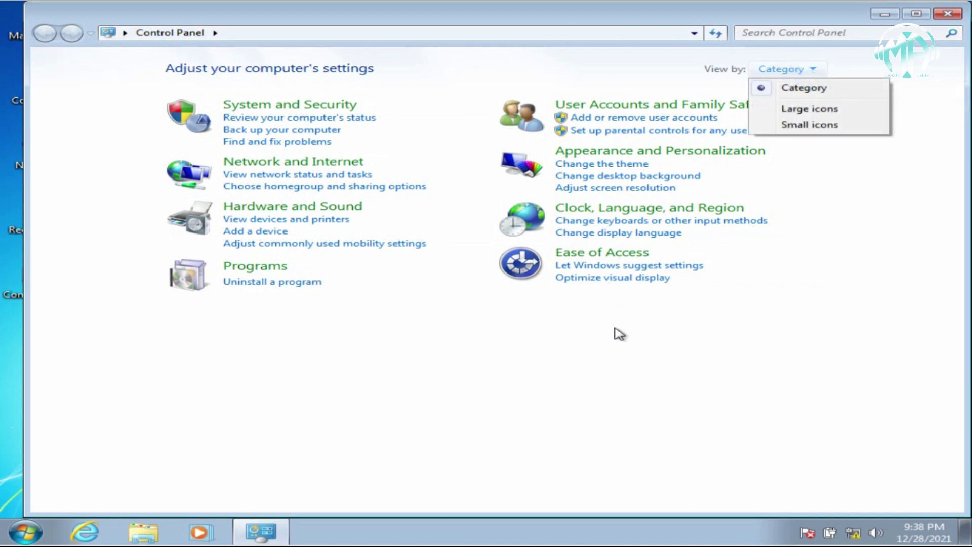
left_click(435, 319)
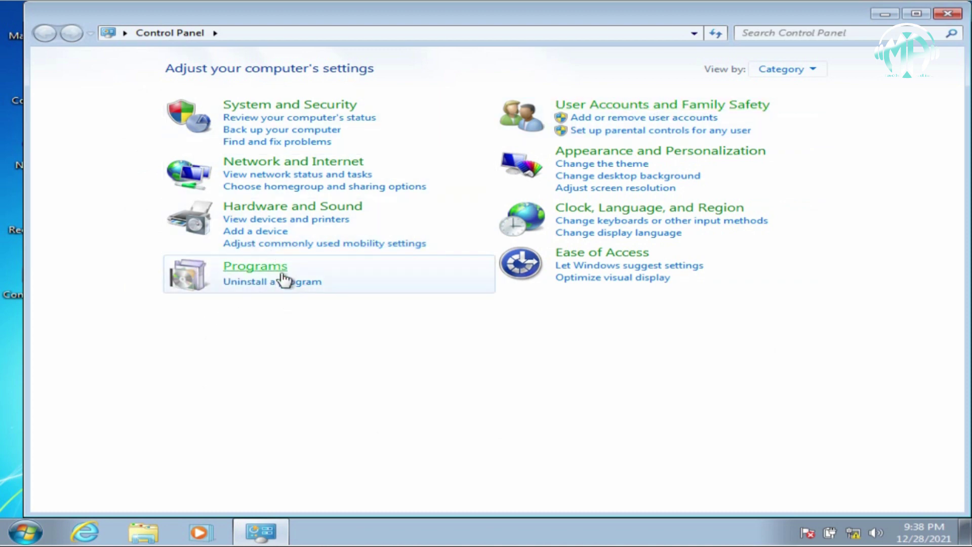
left_click(265, 286)
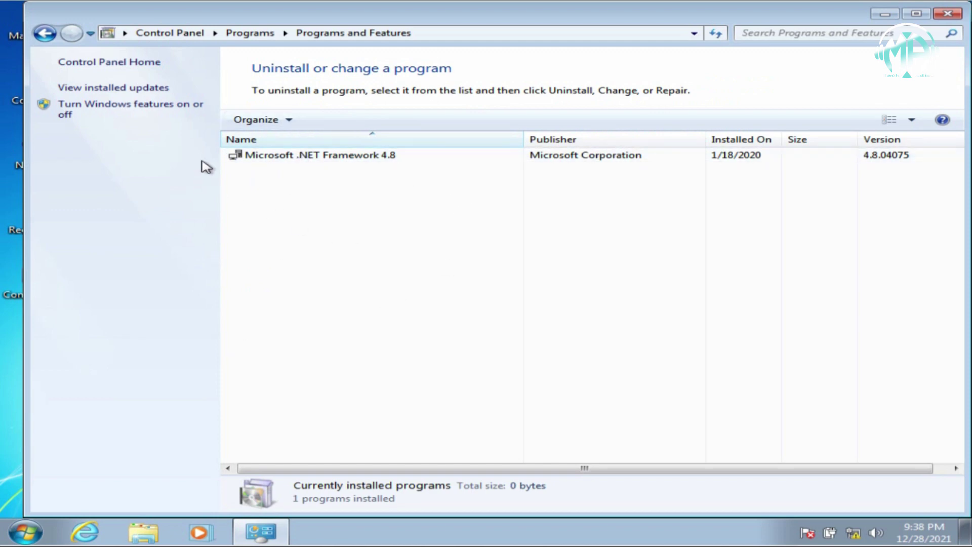
left_click(44, 34)
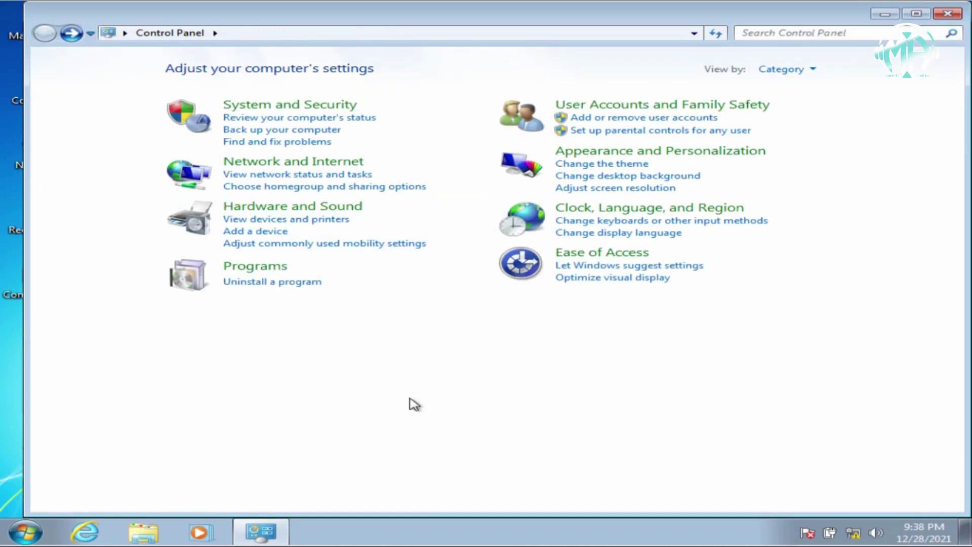
left_click(955, 10)
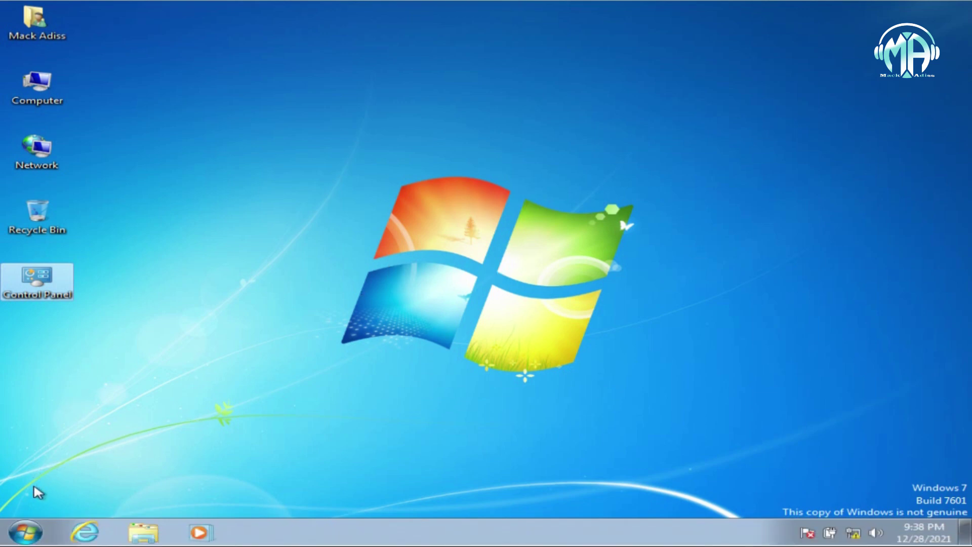
- Look through all programs in the Start menu and the additional shut-down options
left_click(25, 532)
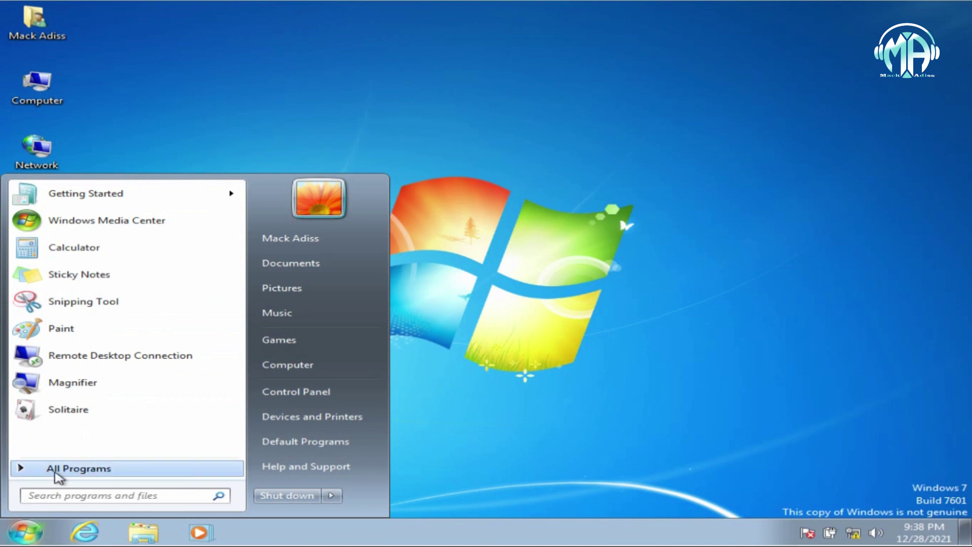
left_click(99, 468)
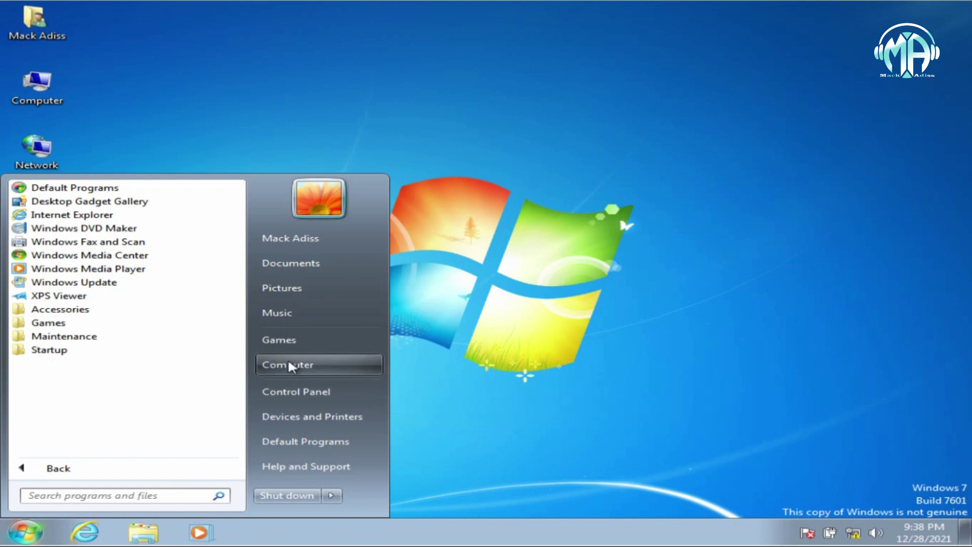
left_click(332, 497)
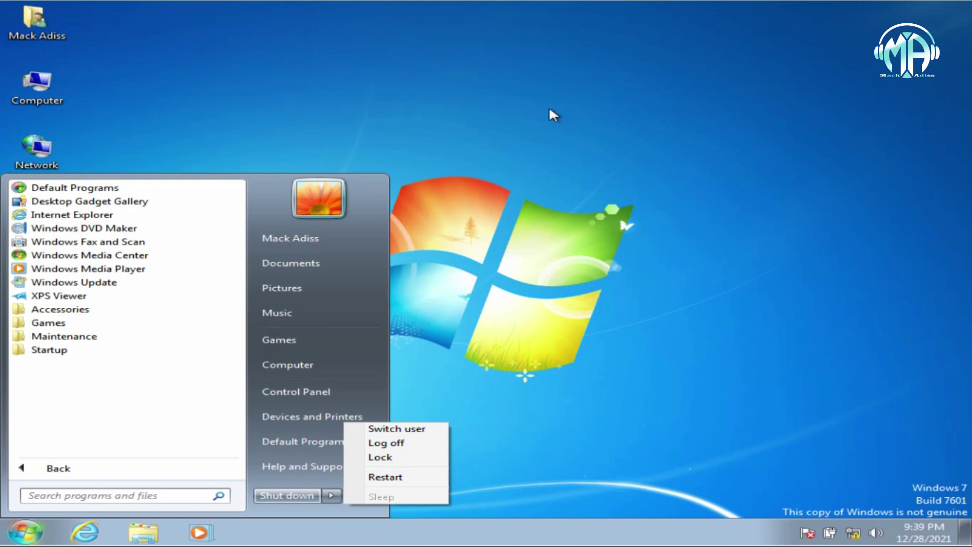
- Set the screen resolution to 1600 × 1200 and keep the new display settings
right_click(468, 92)
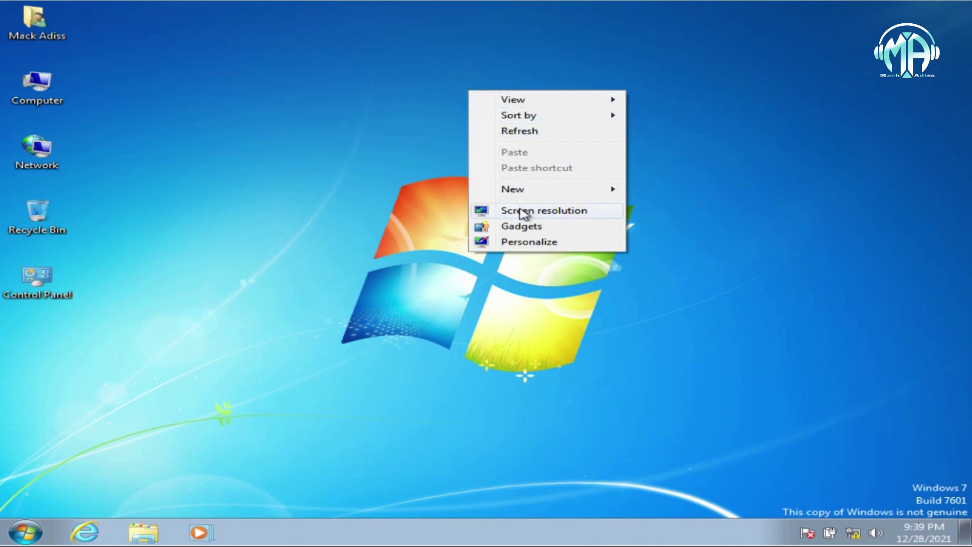
left_click(522, 212)
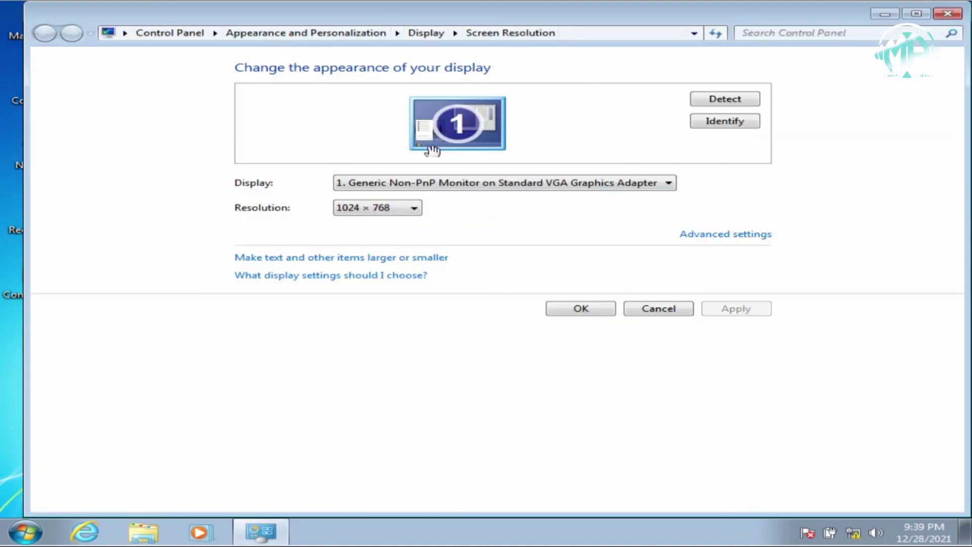
left_click(393, 213)
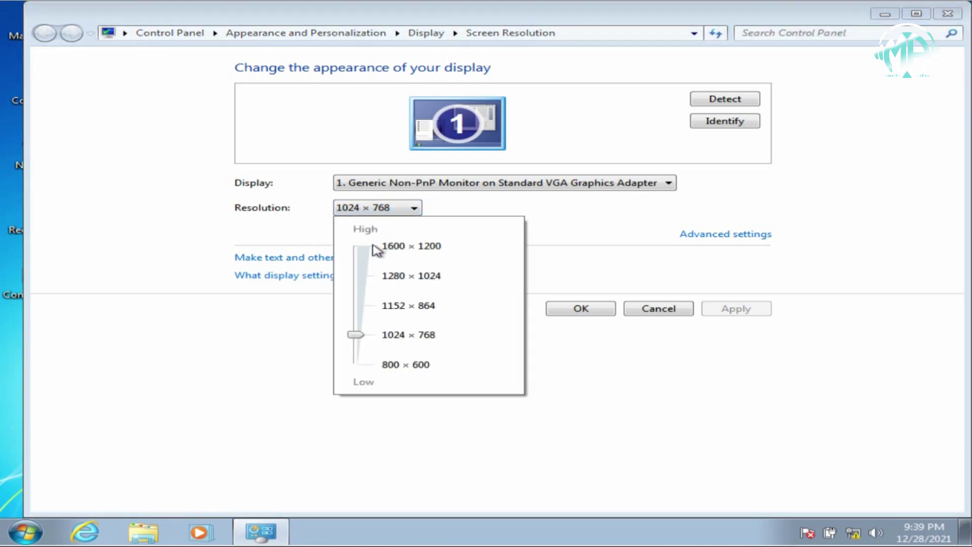
left_click(362, 256)
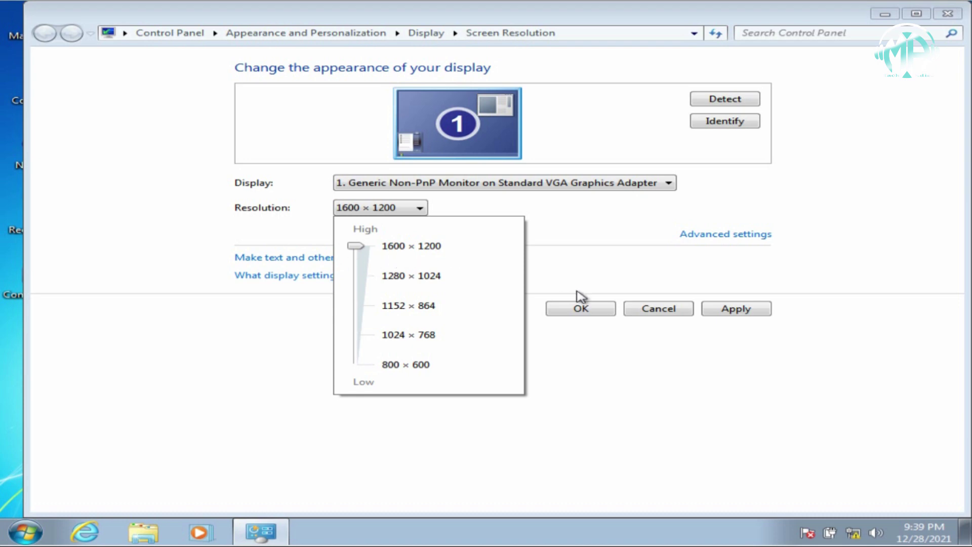
left_click(750, 310)
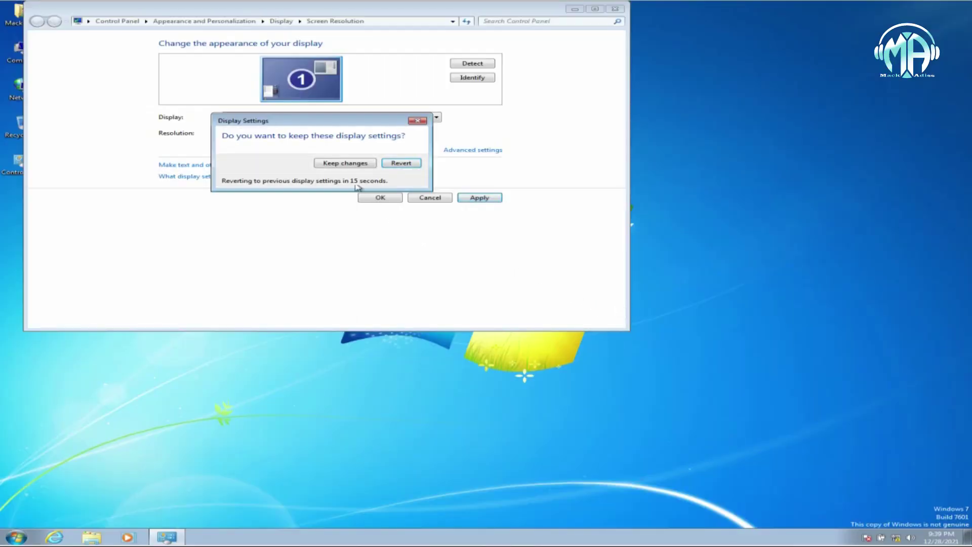
left_click(336, 162)
left_click(380, 198)
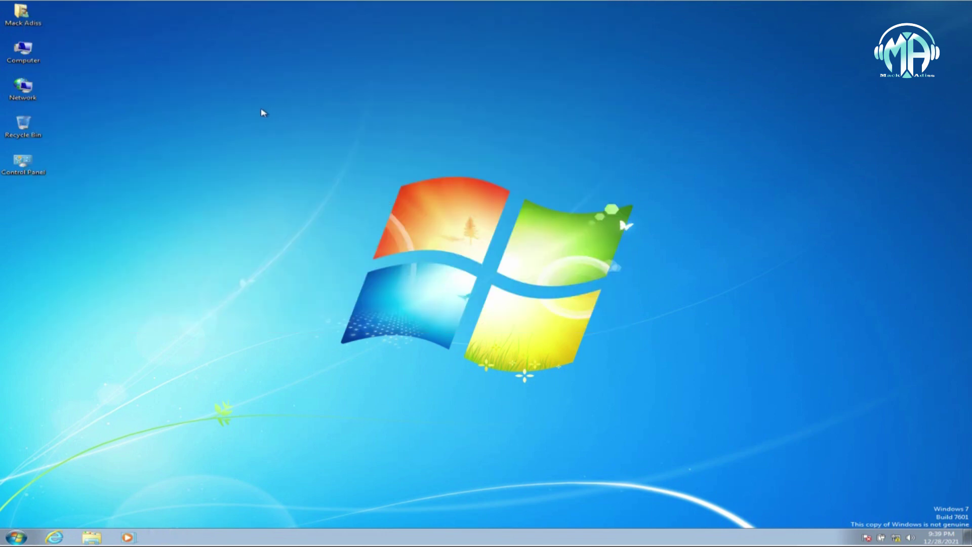
- Refresh the desktop twice
right_click(215, 100)
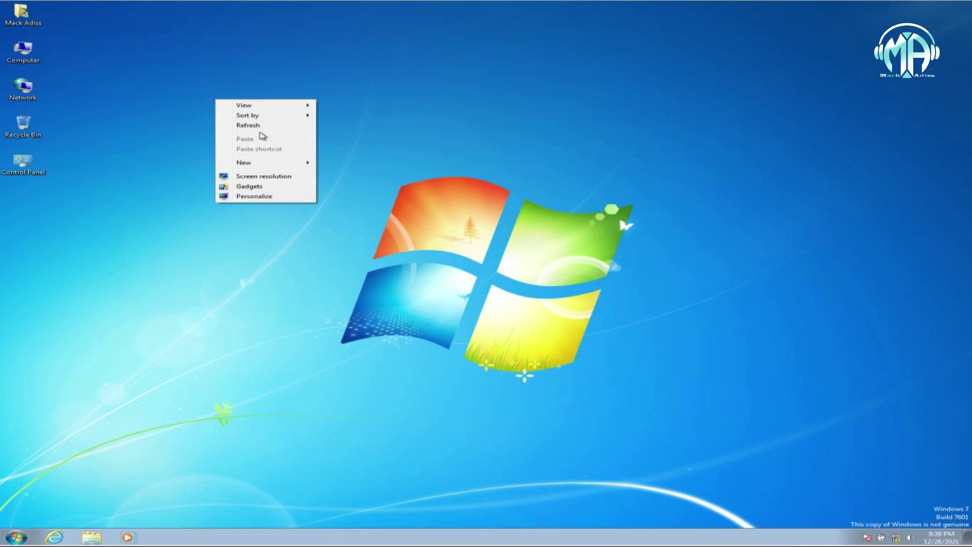
left_click(248, 125)
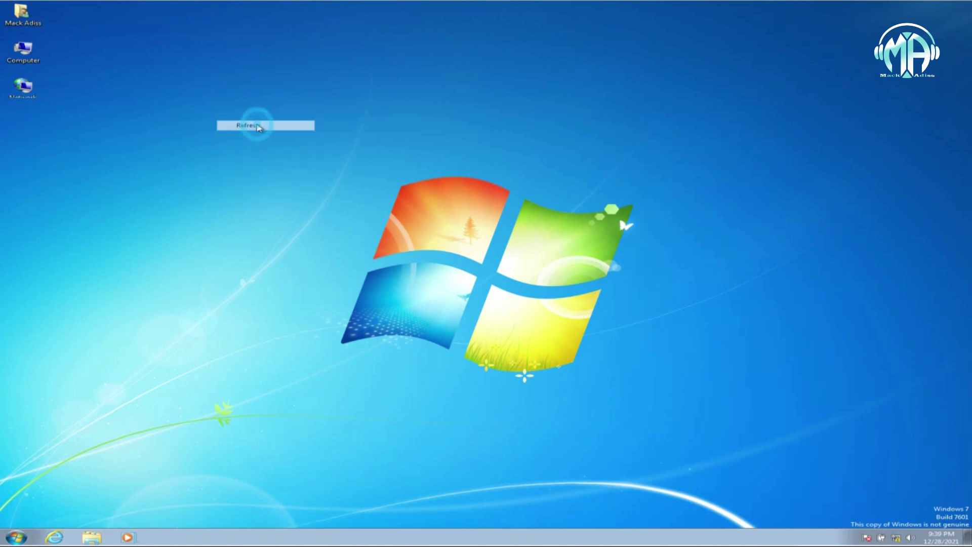
right_click(222, 111)
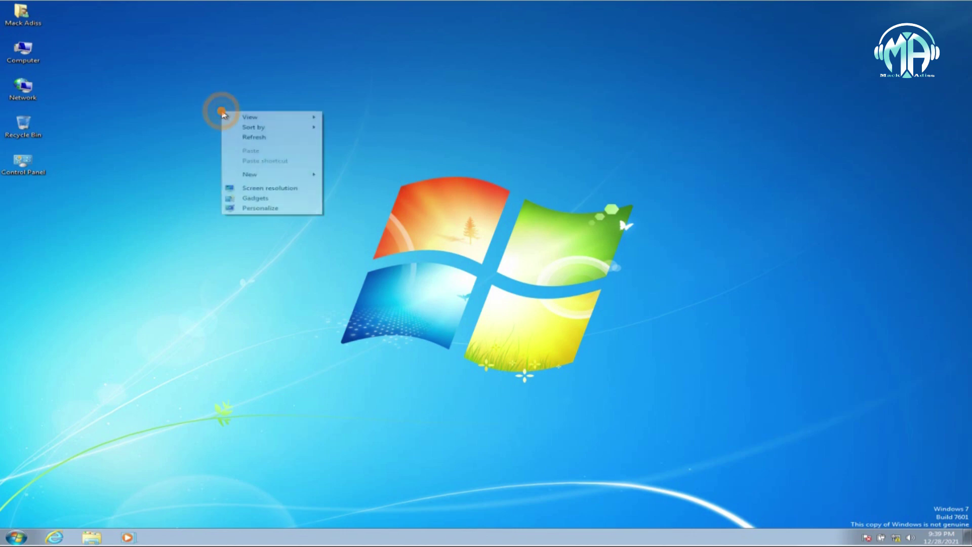
left_click(258, 137)
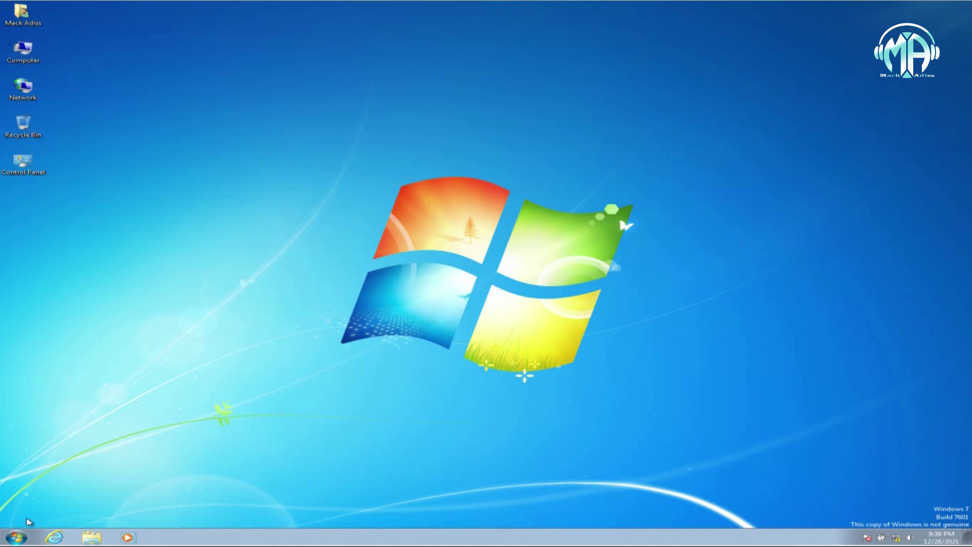
left_click(17, 537)
left_click(483, 73)
- Create a new folder on the desktop and name it after the user account
right_click(431, 130)
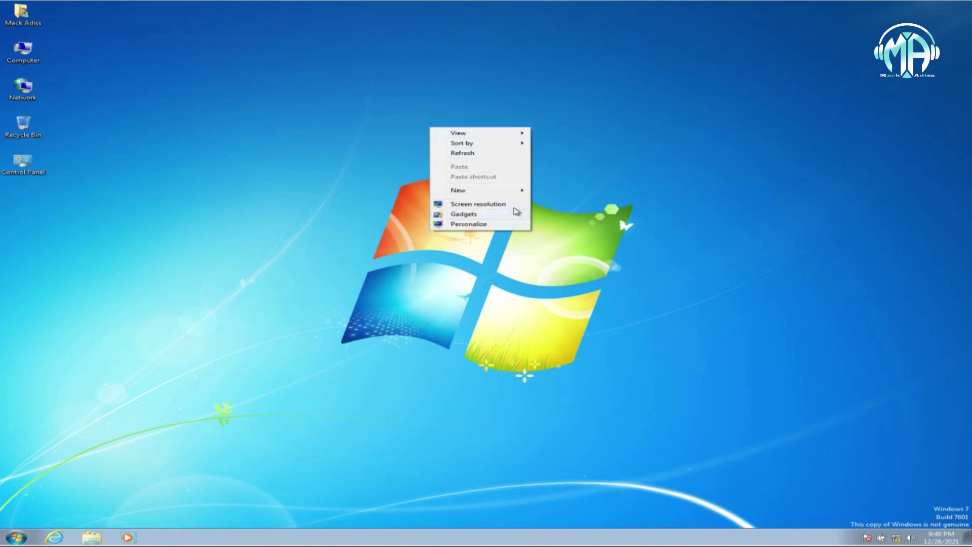
mouse_move(516, 194)
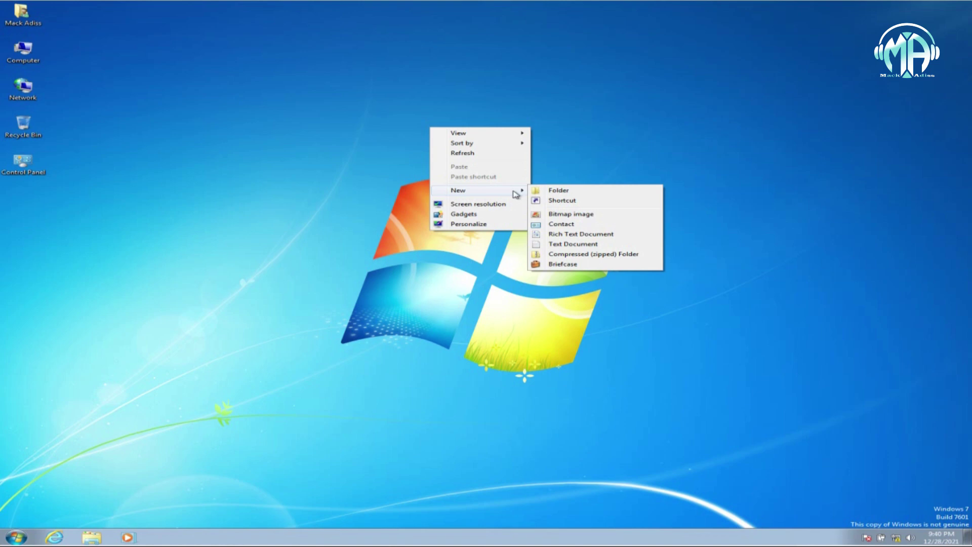
left_click(560, 191)
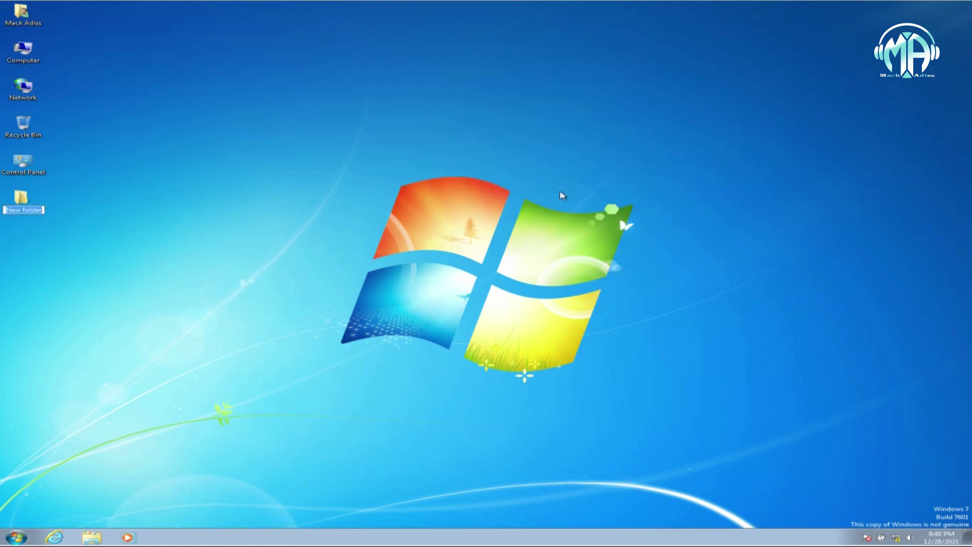
type("mack adiss")
key("Return")
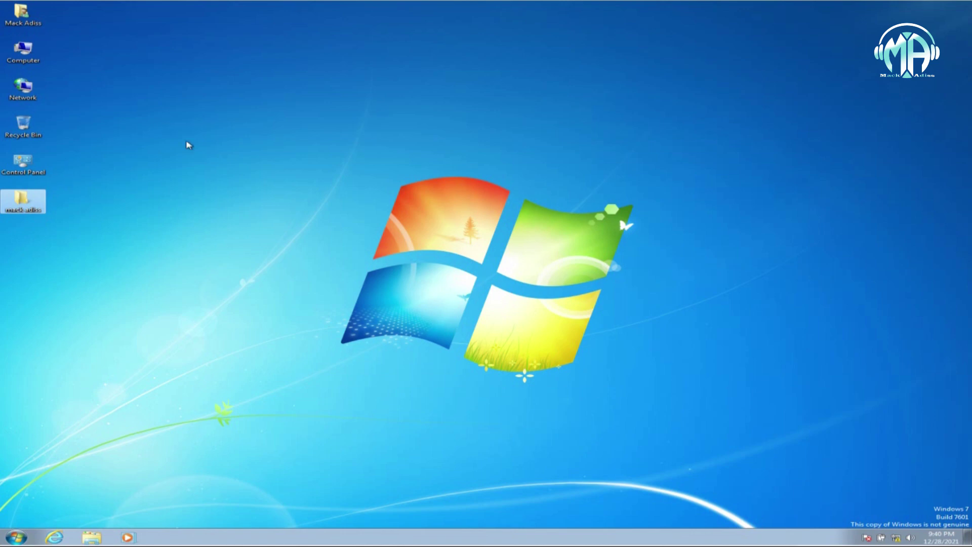
- Set the screen resolution to 1024 × 768 and keep the new display settings
right_click(214, 151)
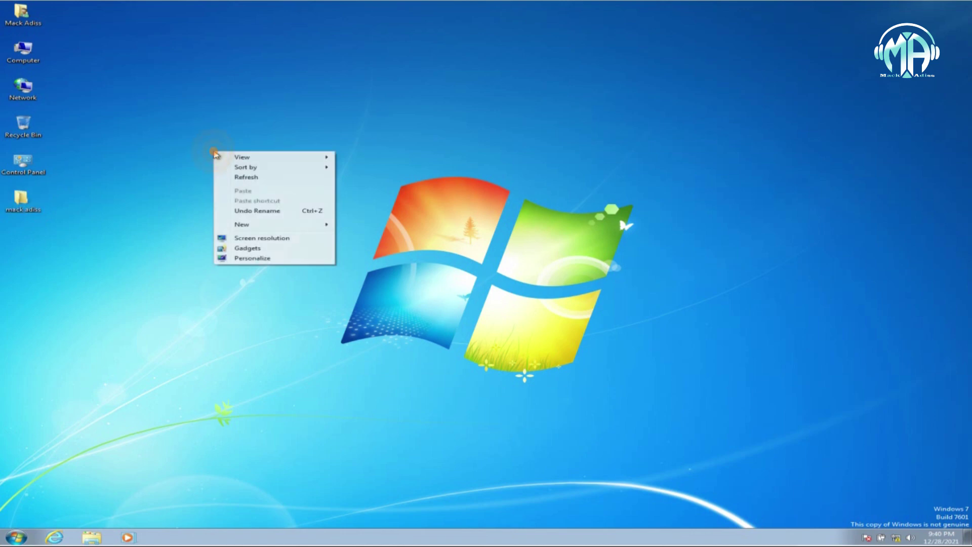
left_click(281, 238)
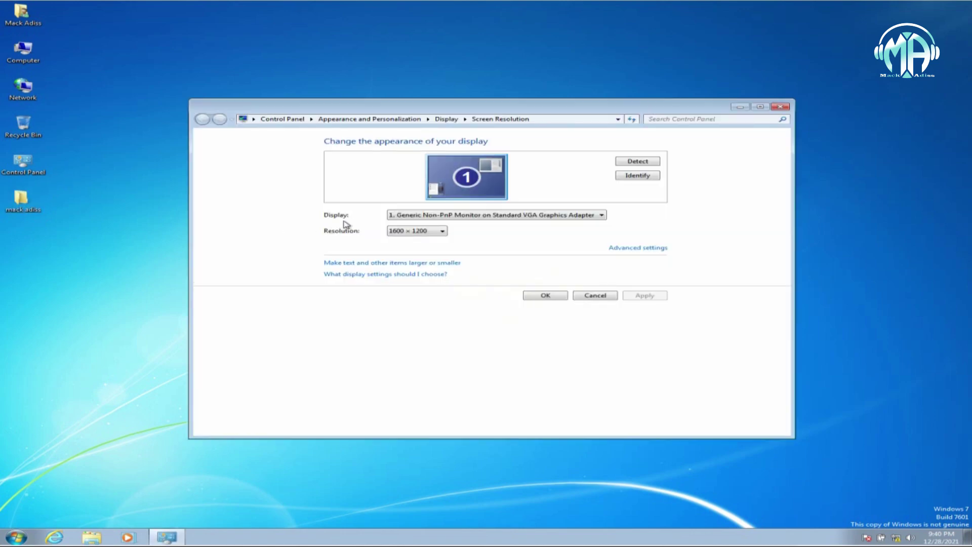
left_click(433, 231)
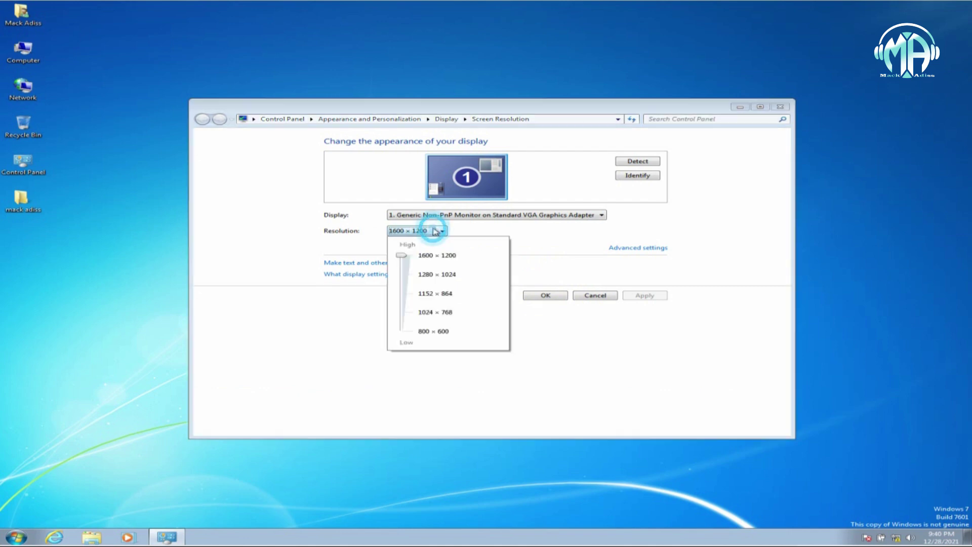
left_click(409, 312)
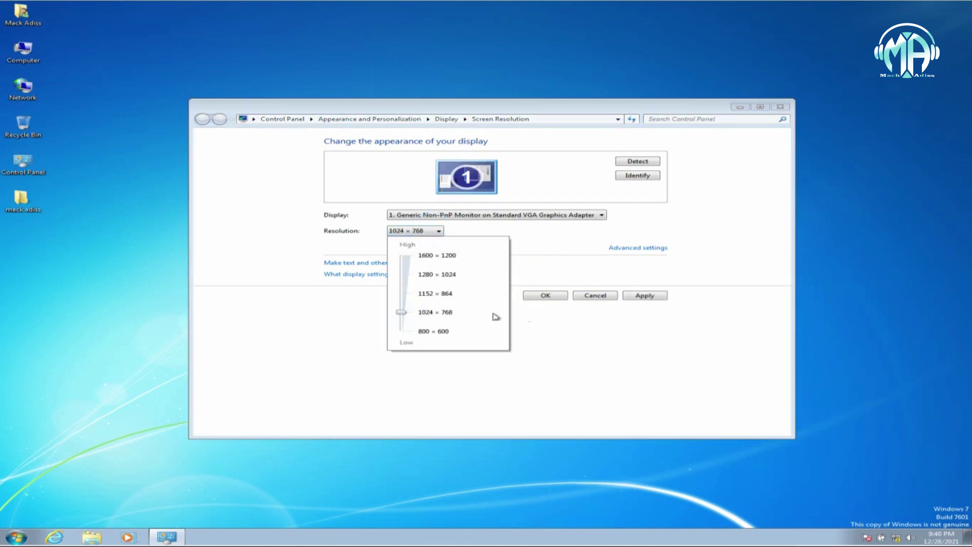
left_click(607, 296)
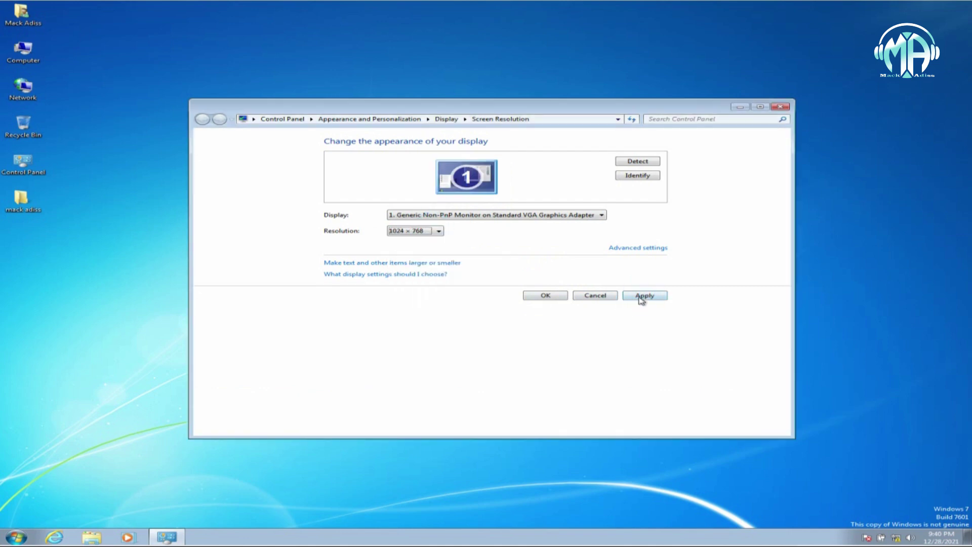
left_click(641, 297)
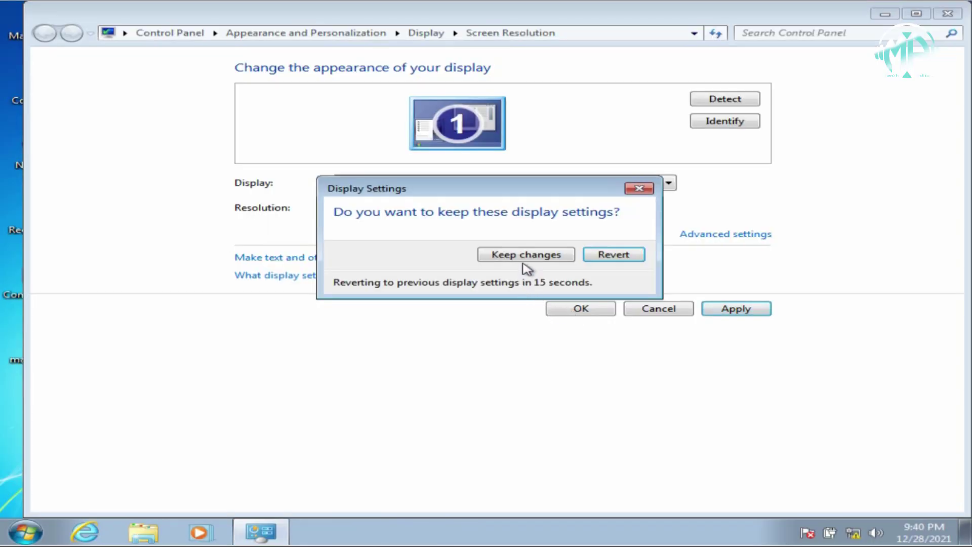
left_click(522, 256)
left_click(584, 307)
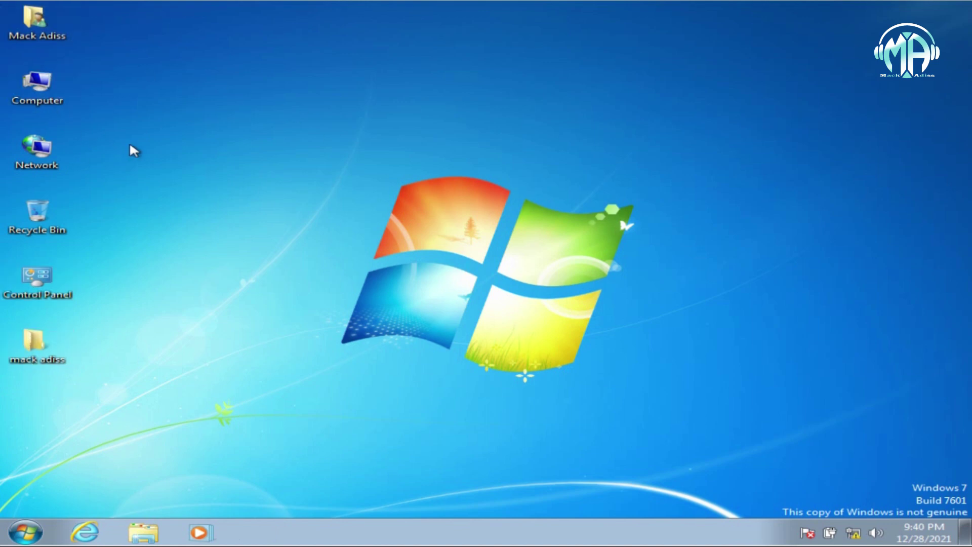
- Try out medium icons and large icons on the desktop
right_click(205, 49)
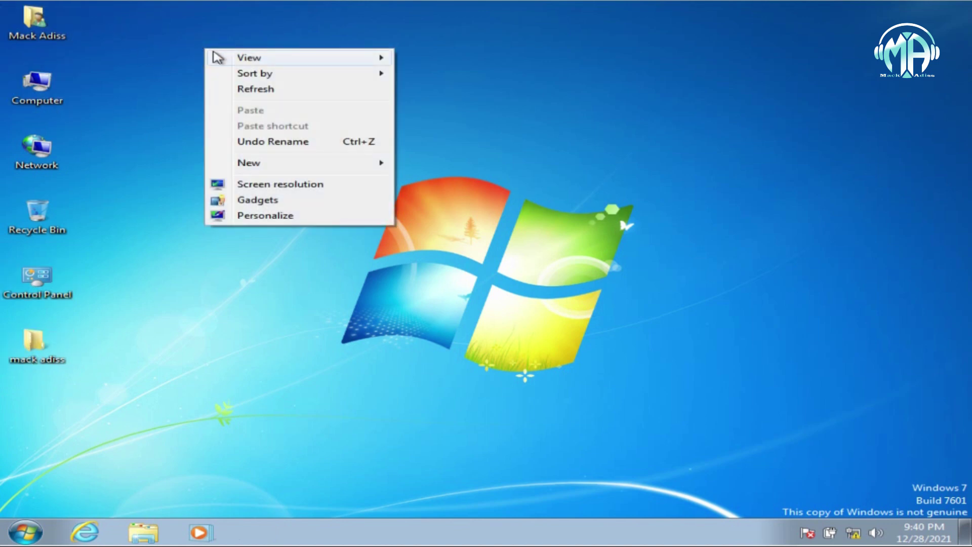
mouse_move(217, 57)
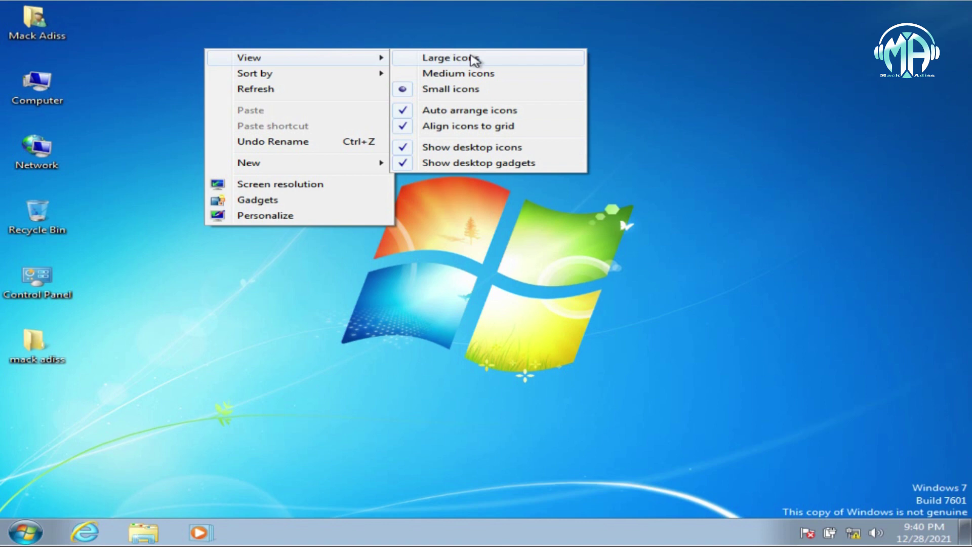
left_click(431, 74)
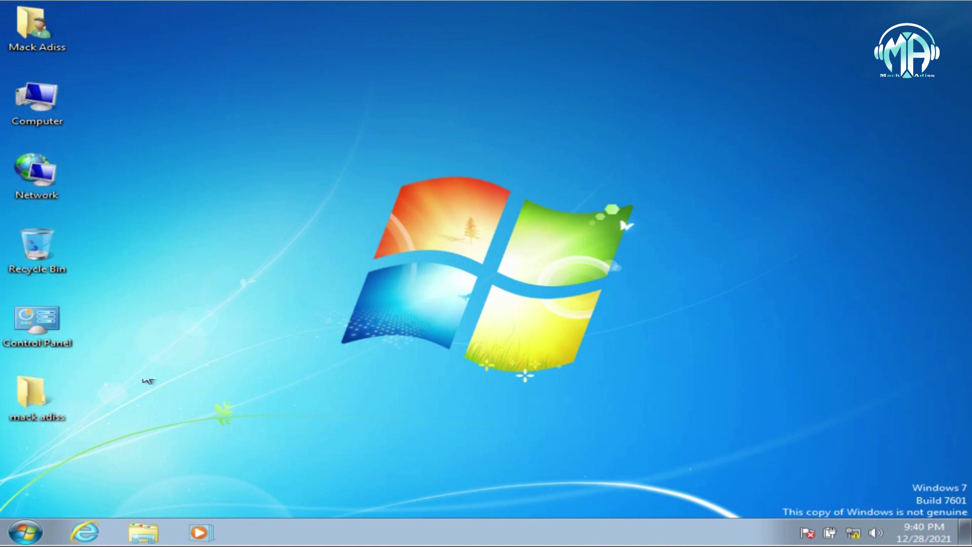
right_click(219, 111)
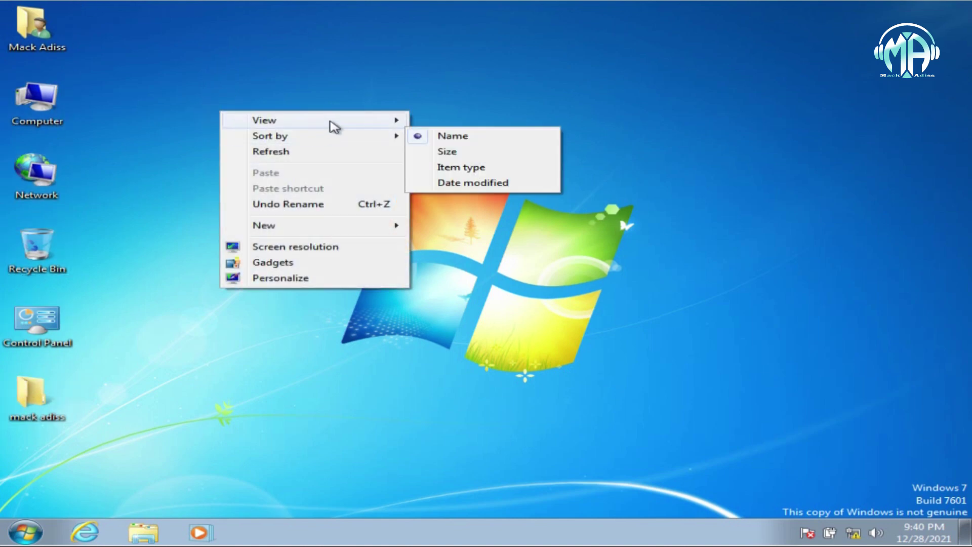
mouse_move(357, 121)
left_click(448, 120)
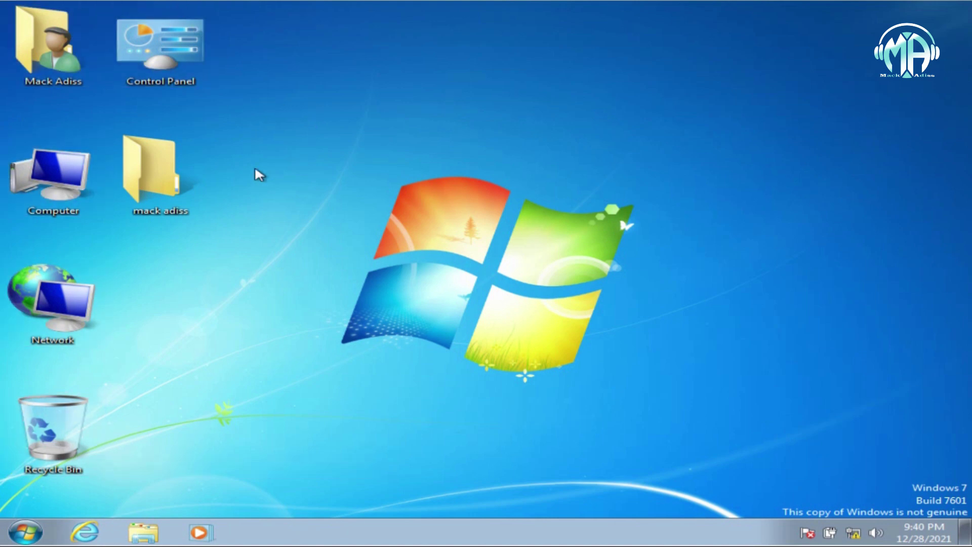
- Set the desktop back to small icons
right_click(334, 64)
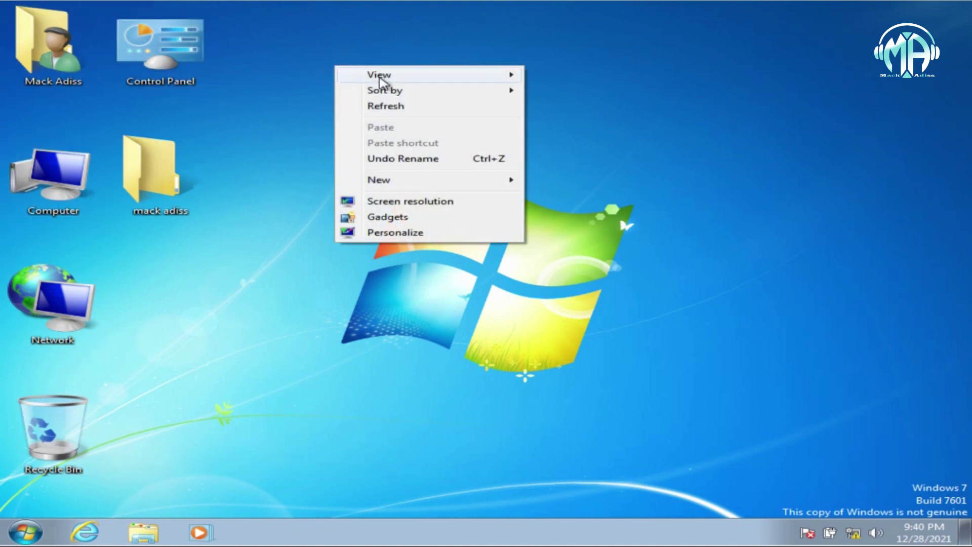
mouse_move(436, 81)
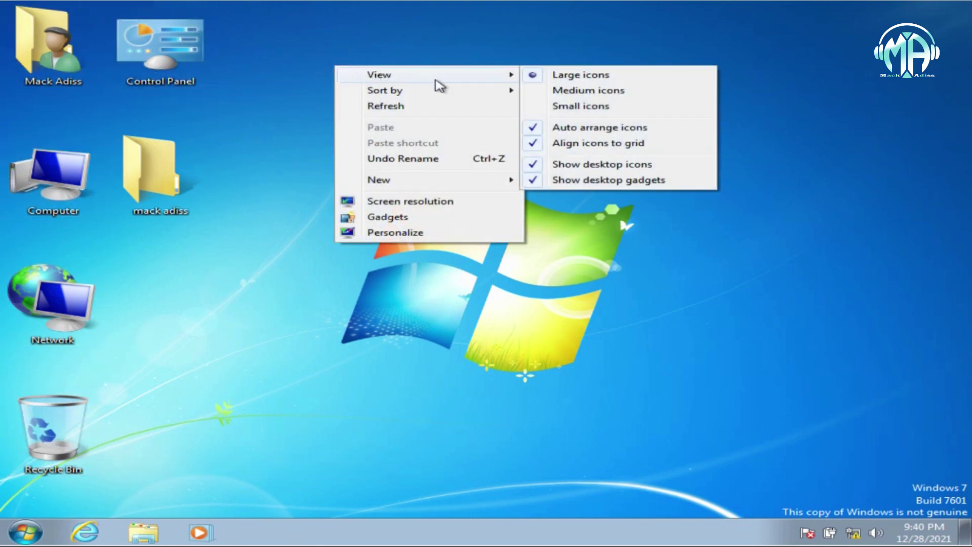
left_click(594, 107)
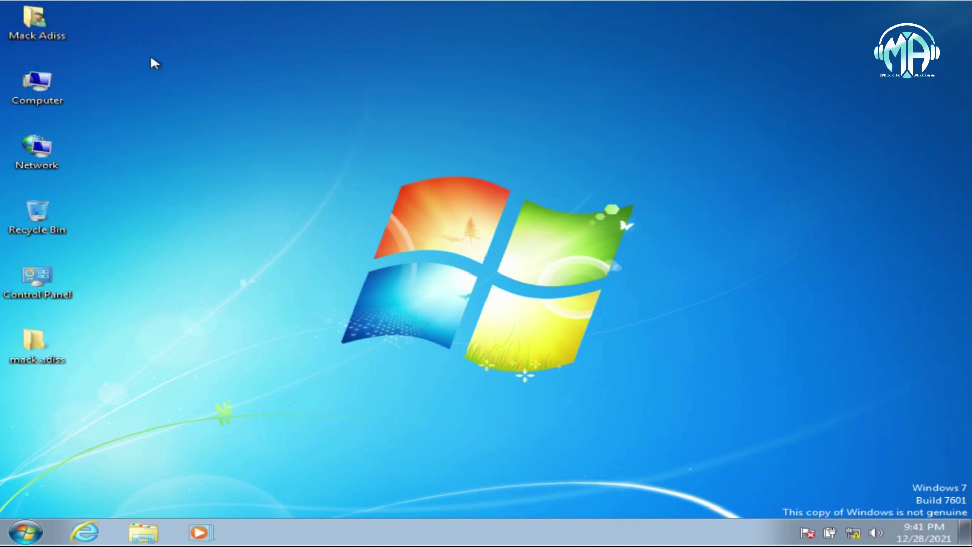
- Turn off automatic arrangement of the desktop icons
right_click(225, 42)
mouse_move(293, 50)
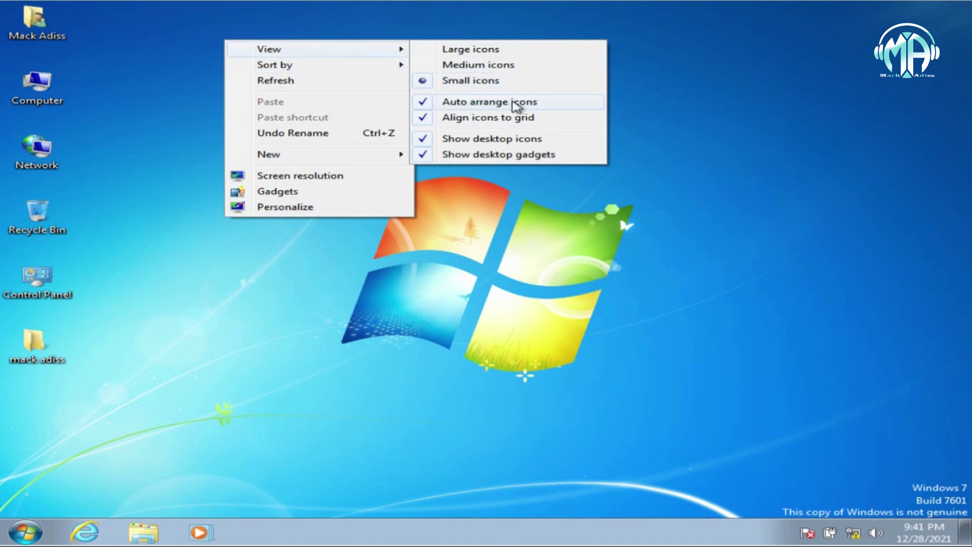
left_click(427, 101)
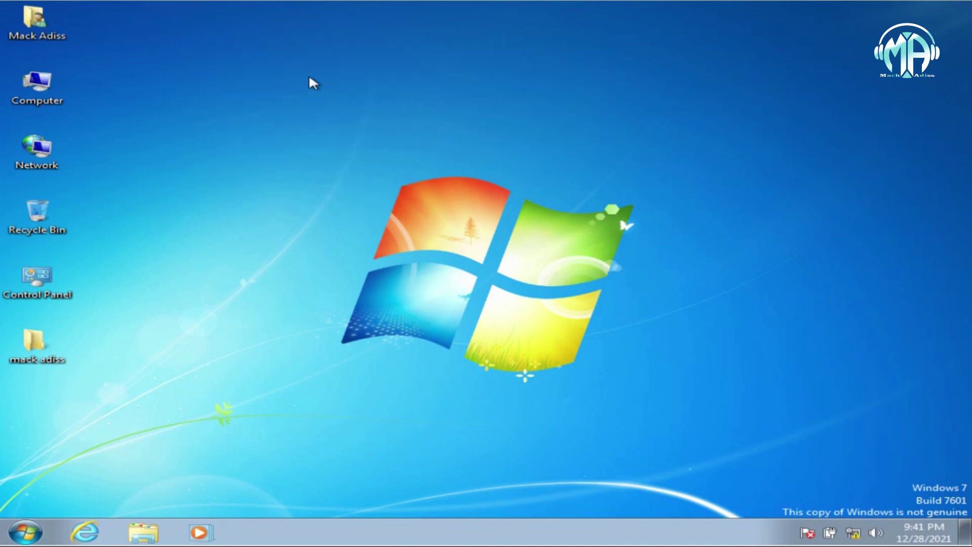
- Move the Computer, Network, Recycle Bin and Control Panel icons to scattered free spots across the desktop
left_click_drag(36, 87, 481, 85)
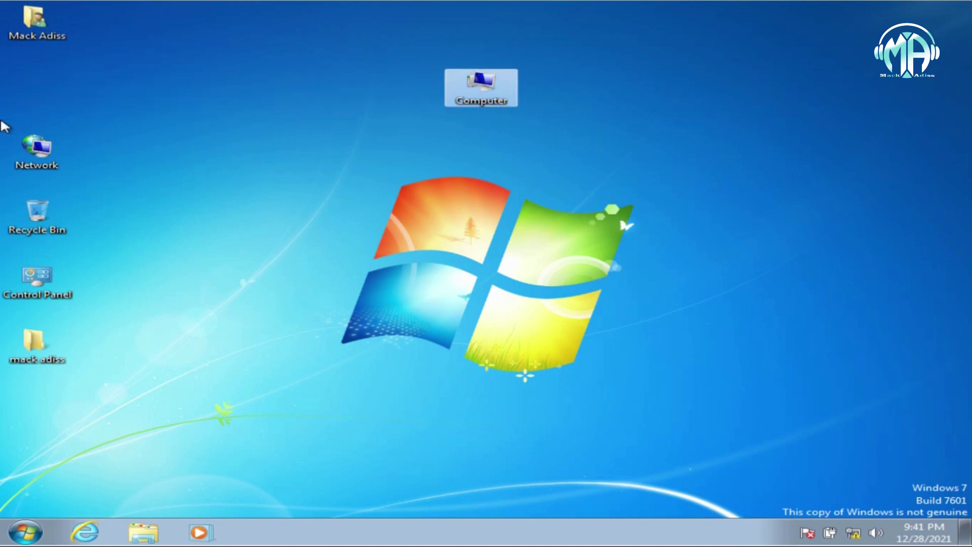
left_click_drag(43, 145, 266, 210)
left_click_drag(45, 215, 202, 94)
left_click_drag(40, 290, 632, 226)
- Turn automatic icon arrangement back on and try to move the Computer and Network icons away from their column
right_click(645, 90)
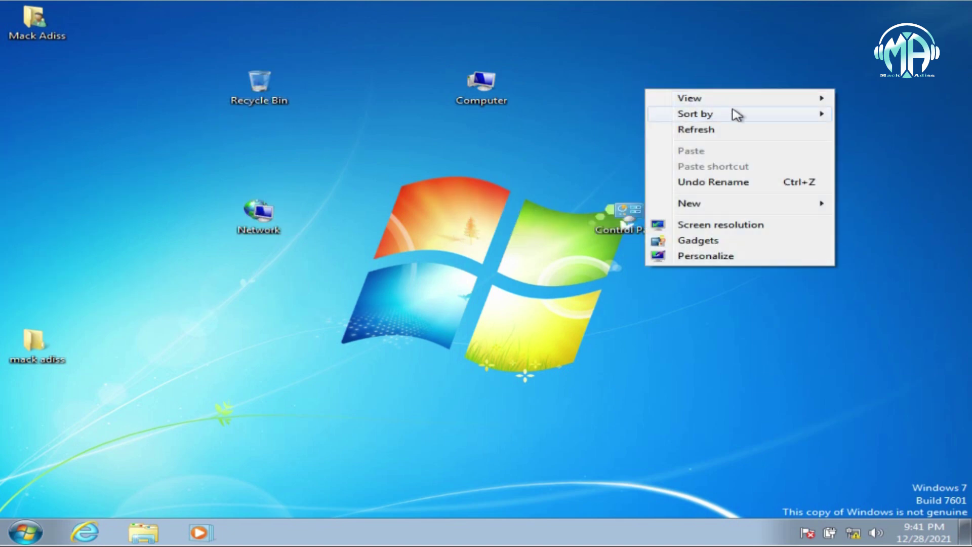
mouse_move(741, 108)
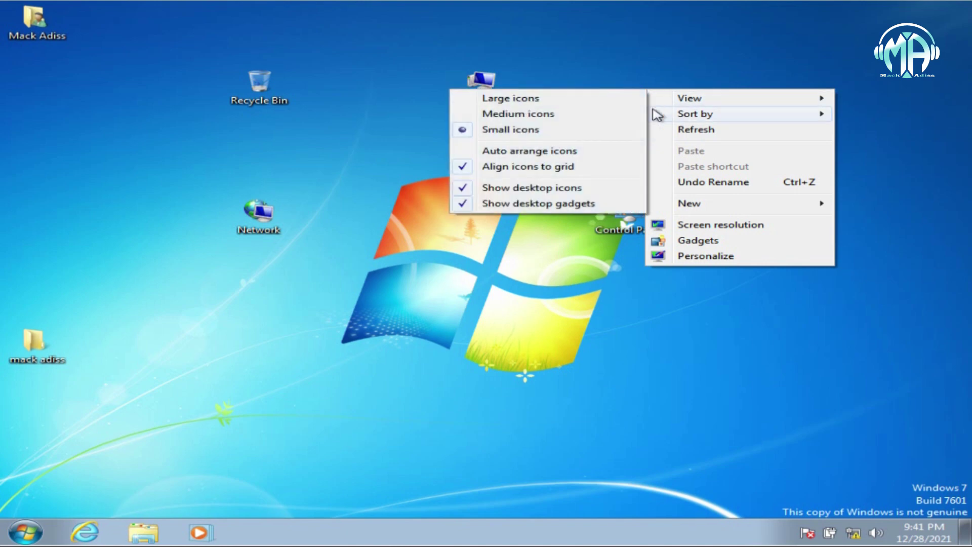
left_click(558, 152)
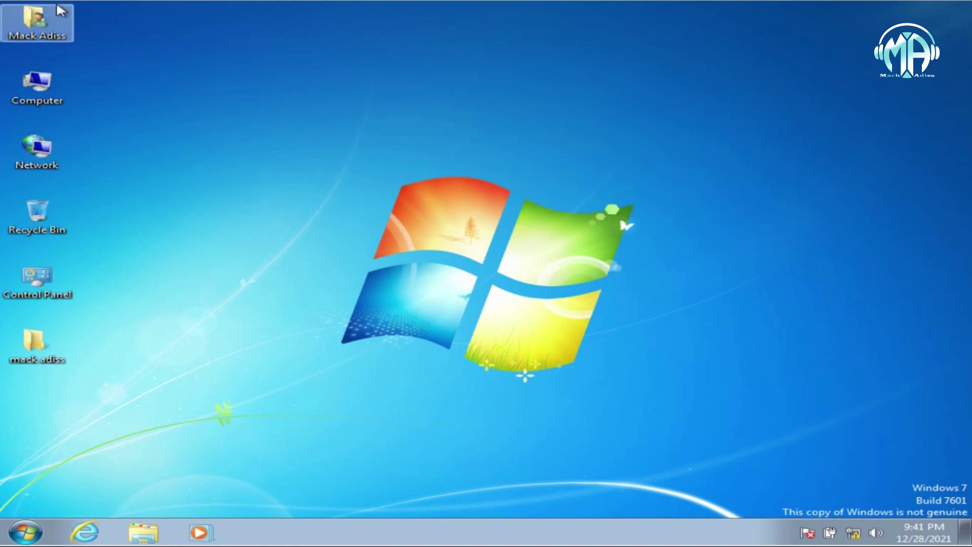
left_click_drag(36, 85, 596, 87)
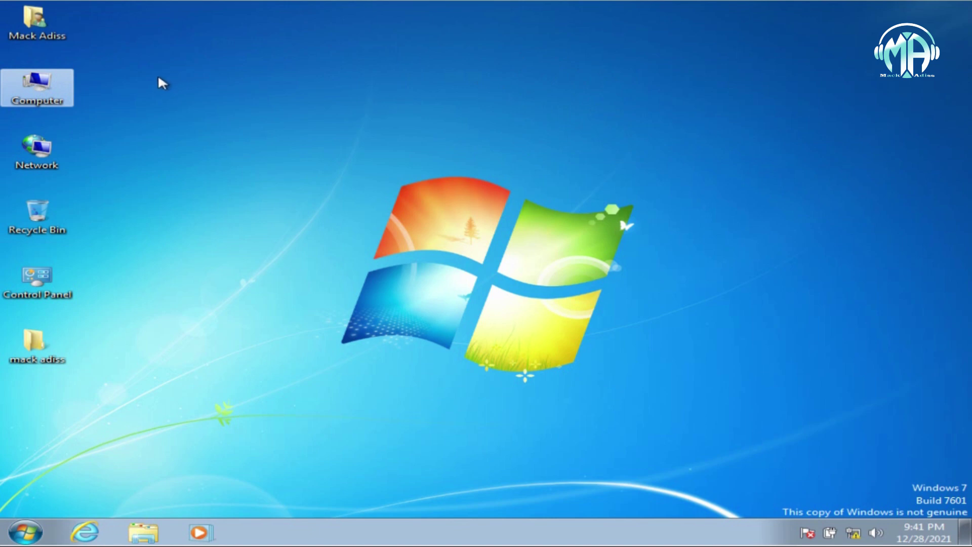
mouse_move(36, 147)
left_mouse_down()
mouse_move(135, 157)
mouse_move(495, 126)
mouse_move(30, 134)
left_mouse_up()
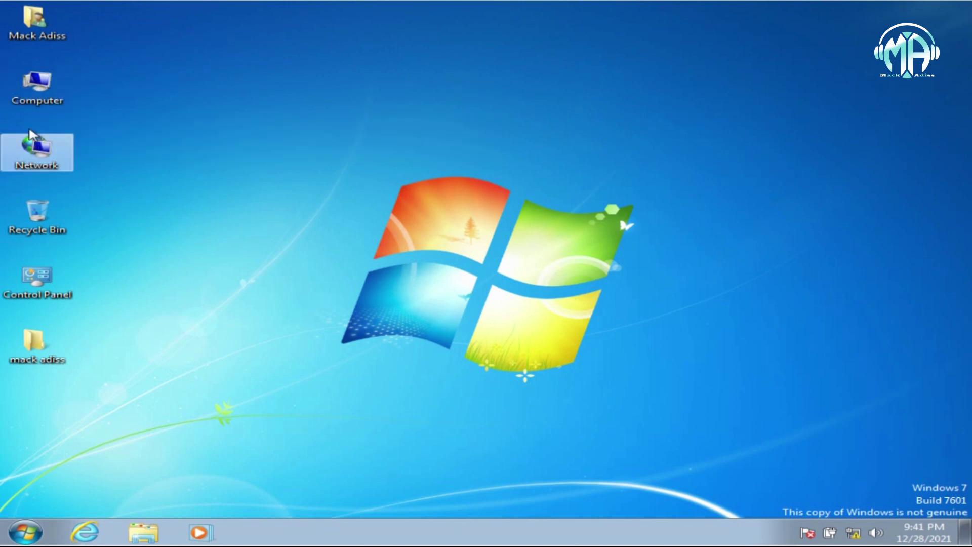
- Turn off aligning desktop icons to the grid and try to move the Computer icon to a free spot
right_click(232, 61)
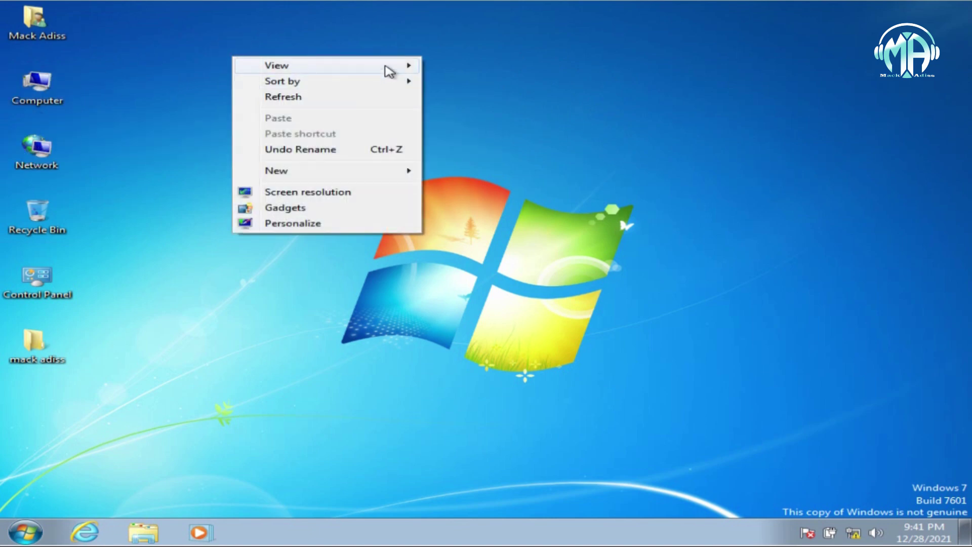
mouse_move(388, 68)
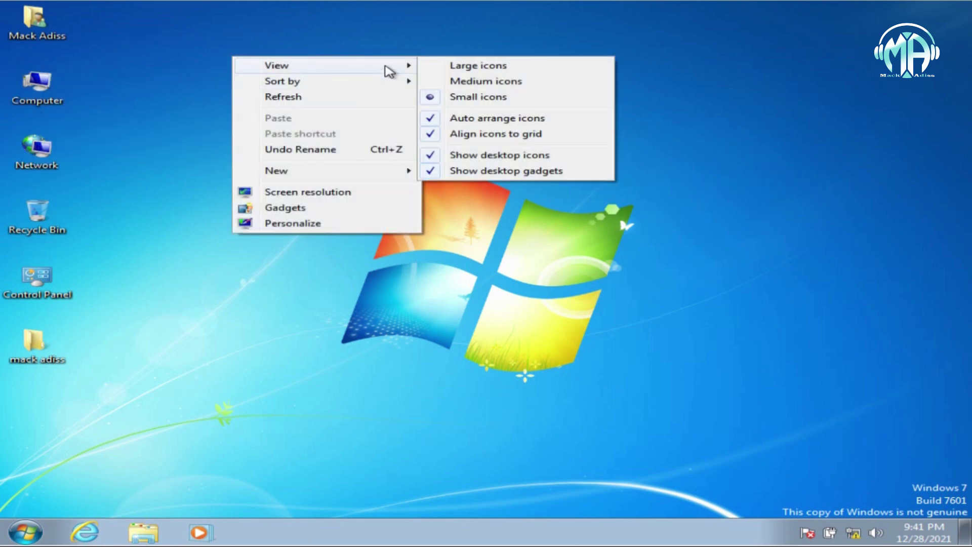
left_click(496, 134)
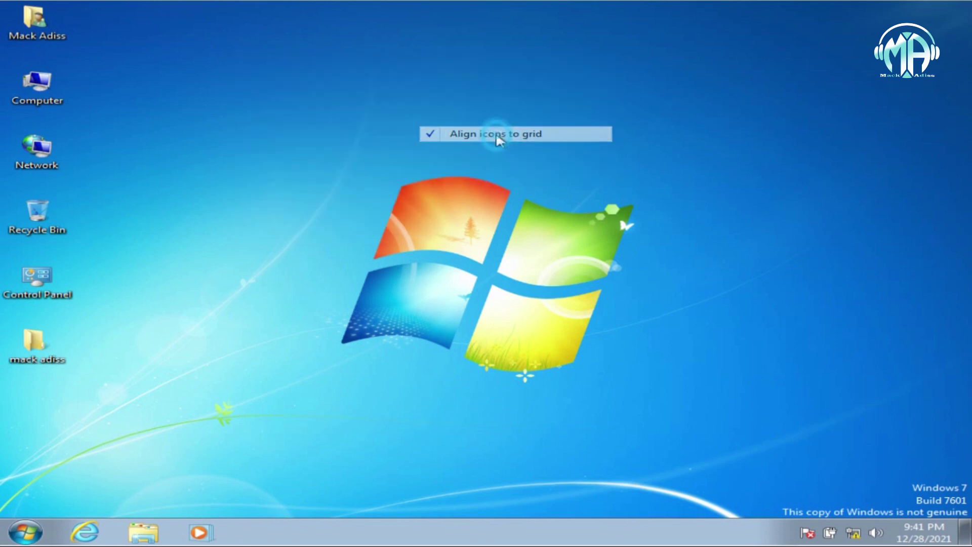
right_click(347, 64)
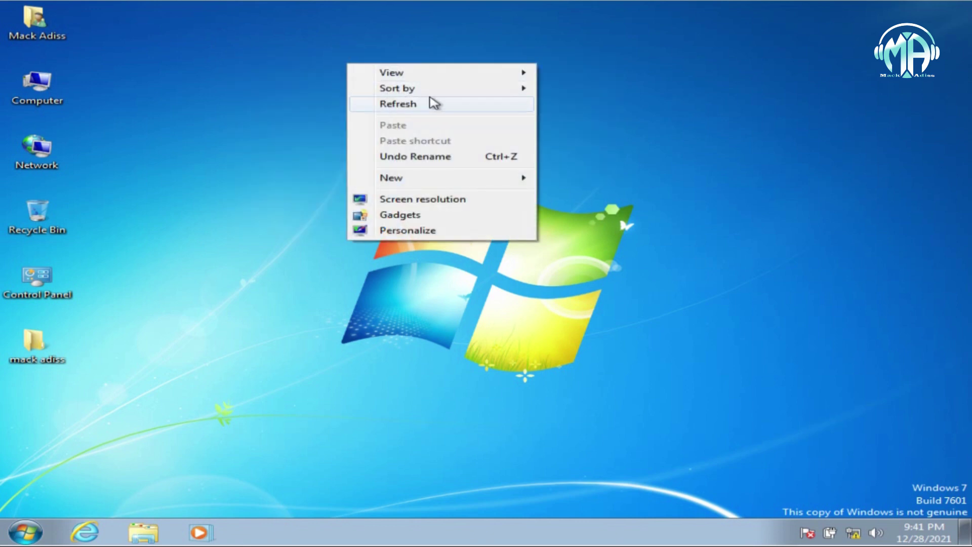
left_click(22, 95)
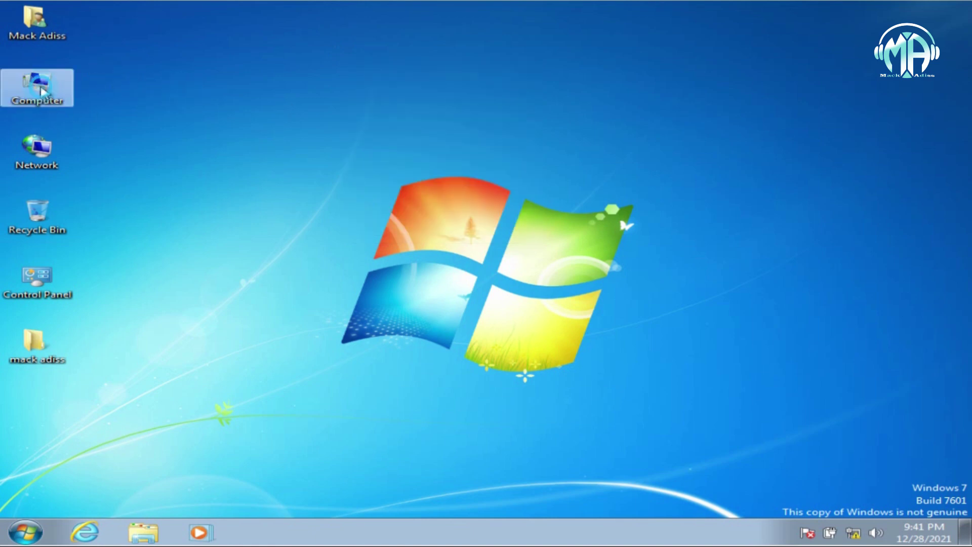
left_click_drag(16, 96, 271, 58)
- Turn off automatic arrangement of the desktop icons and move the Computer icon to the desktop's upper right area
right_click(271, 61)
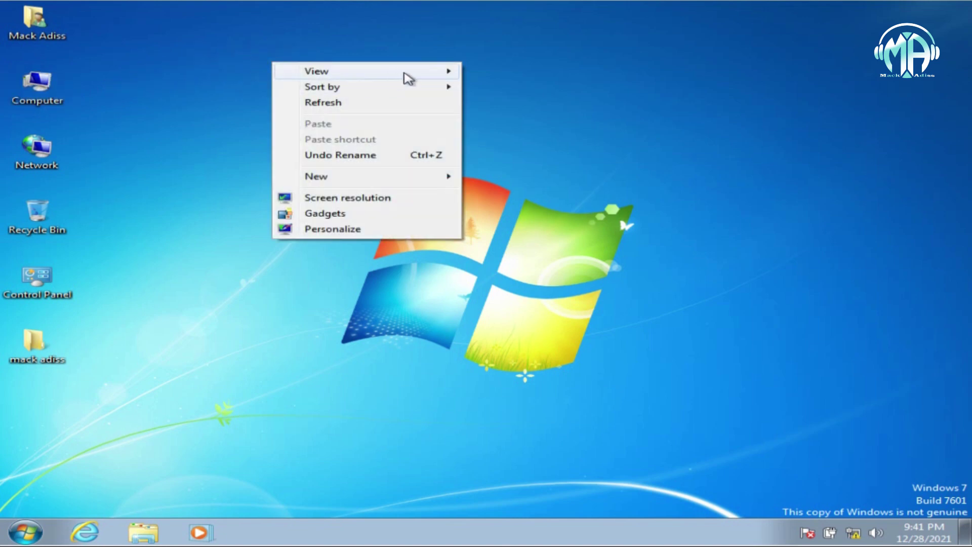
mouse_move(403, 75)
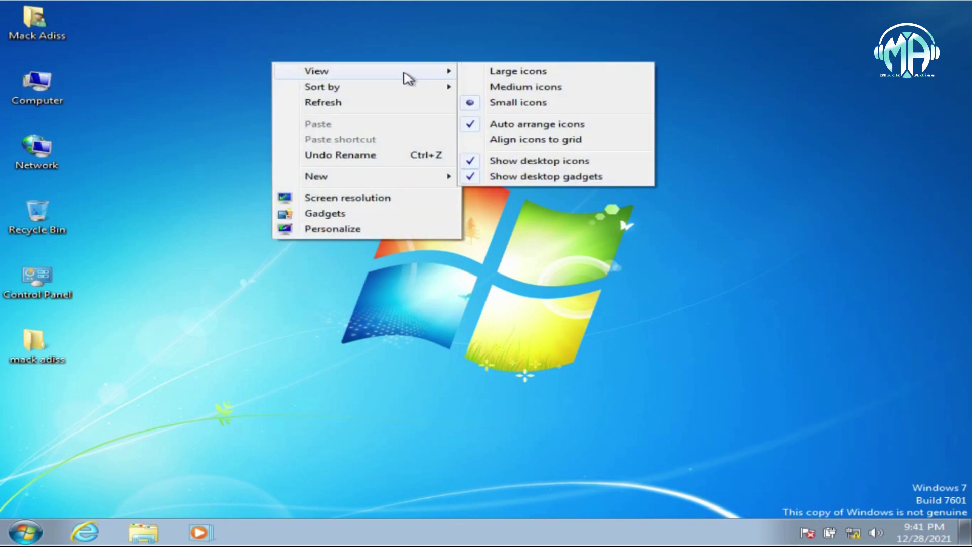
left_click(504, 126)
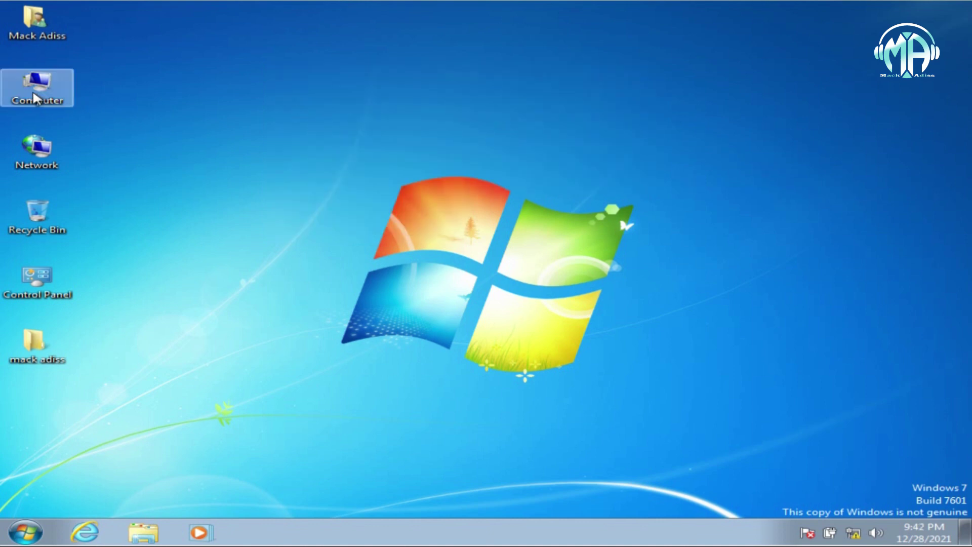
left_click_drag(33, 93, 115, 76)
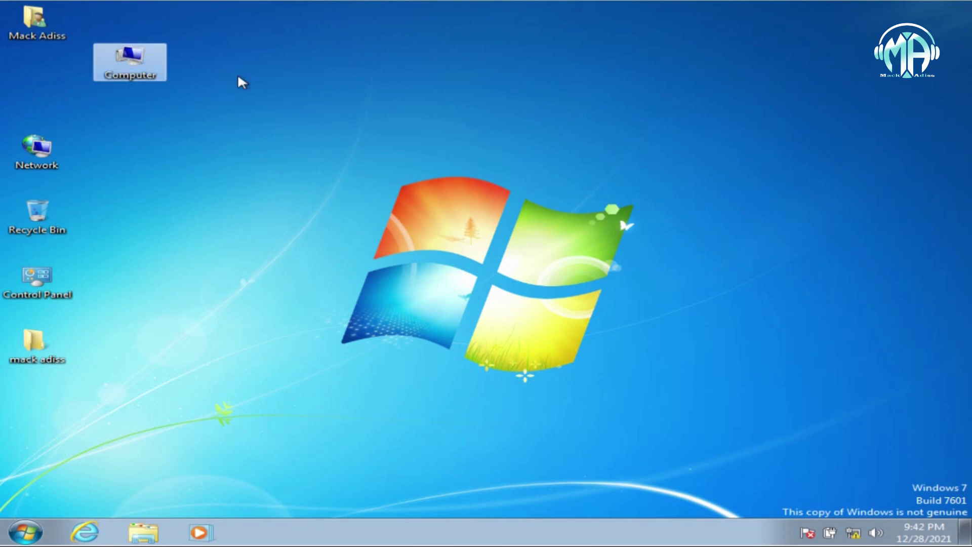
right_click(346, 61)
mouse_move(449, 71)
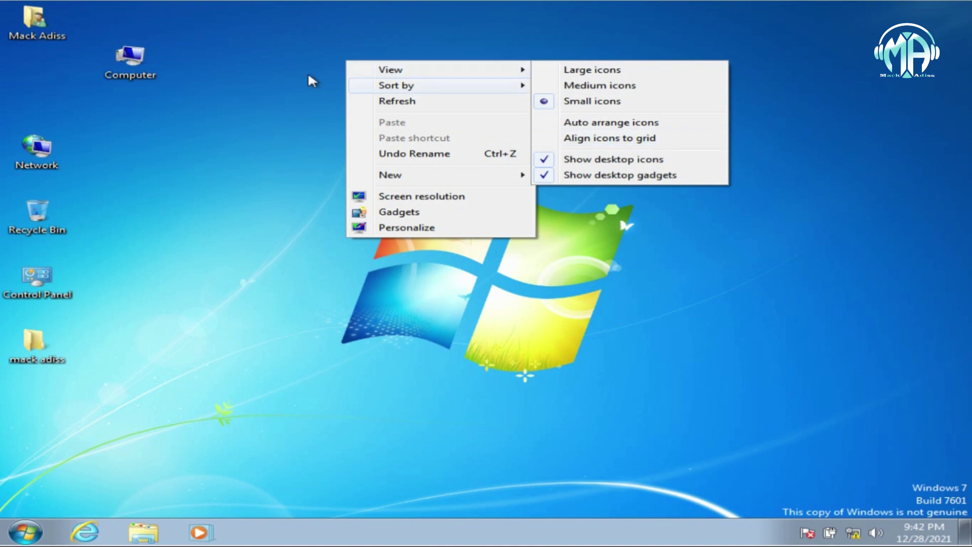
left_click_drag(149, 60, 740, 81)
- Turn aligning desktop icons to the grid back on and move the Computer icon to another free spot in the upper area
right_click(465, 104)
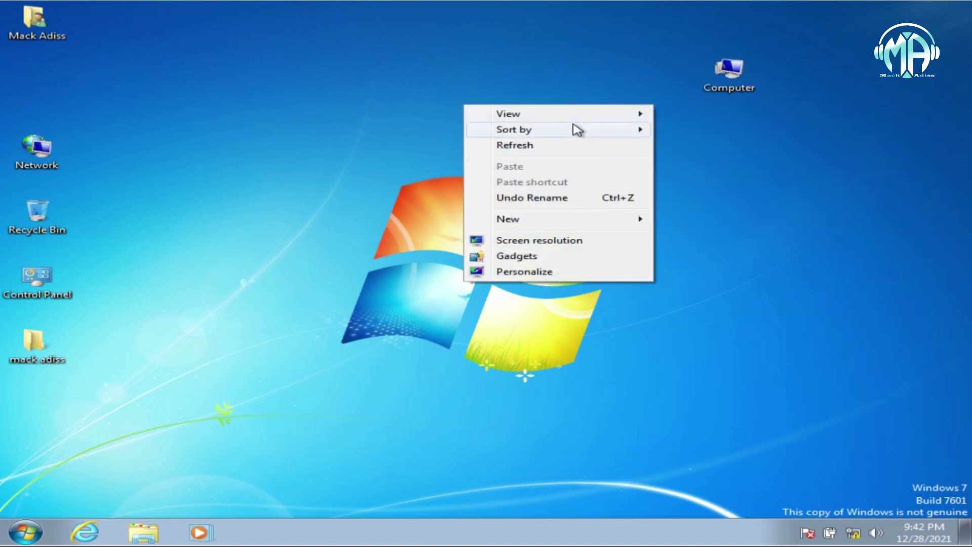
mouse_move(581, 121)
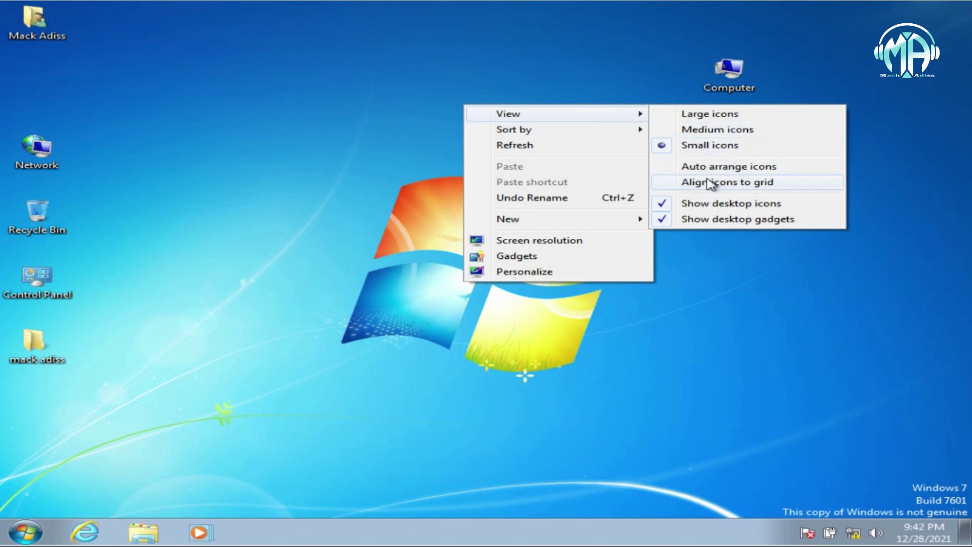
left_click(749, 188)
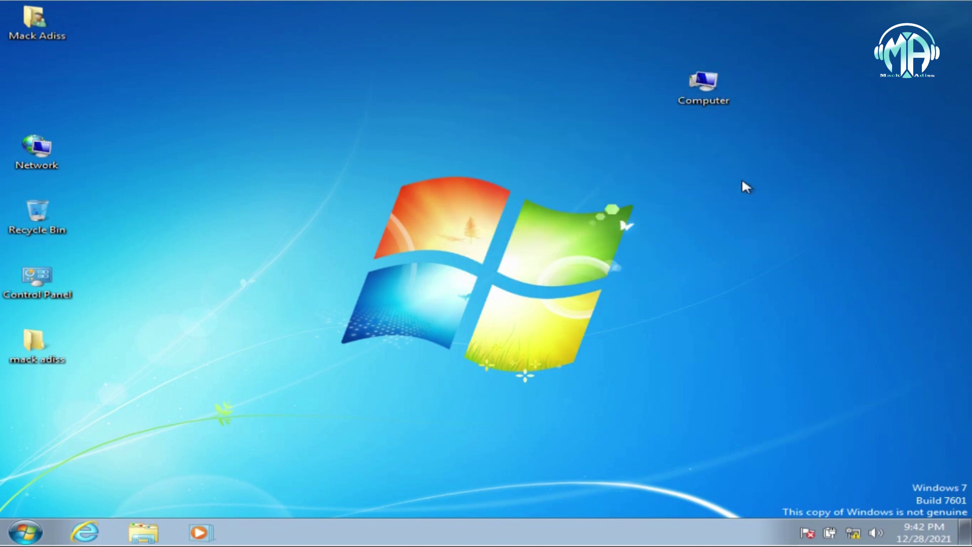
left_click_drag(701, 80, 547, 86)
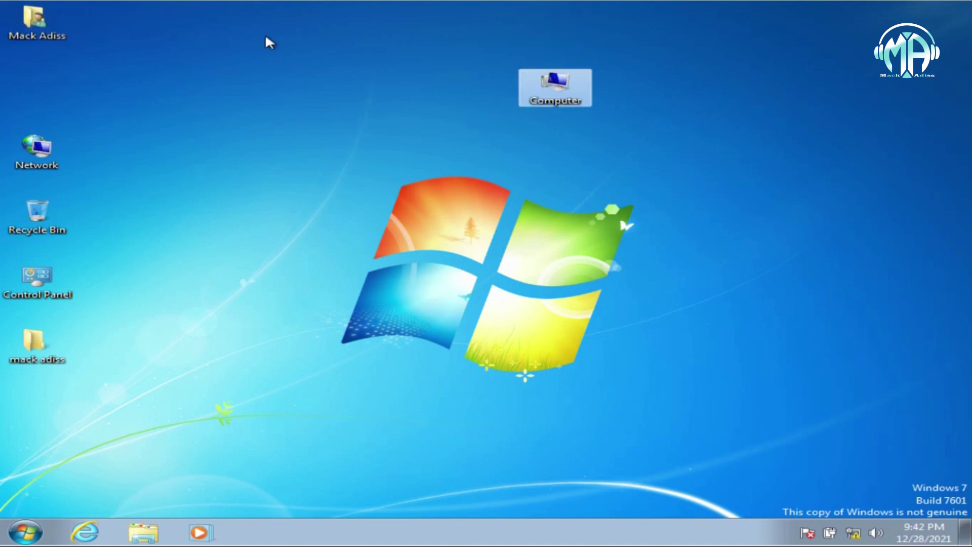
- Arrange the Computer, Network, Recycle Bin, Control Panel and new folder icons in two rows near the desktop's upper left corner
left_click_drag(576, 83, 51, 87)
left_click_drag(22, 160, 120, 81)
left_click_drag(36, 211, 197, 97)
left_click_drag(38, 276, 291, 25)
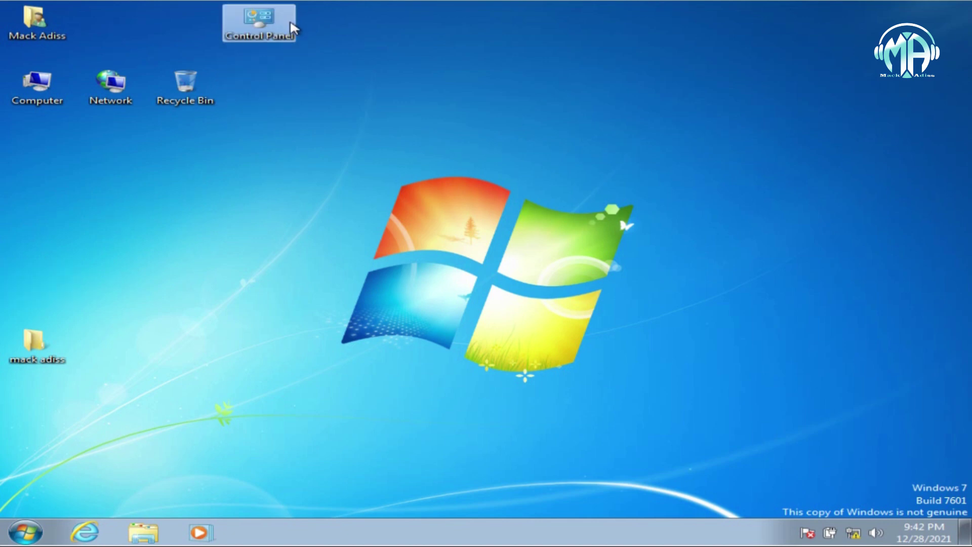
left_click_drag(212, 10, 96, 17)
left_click_drag(33, 340, 135, 32)
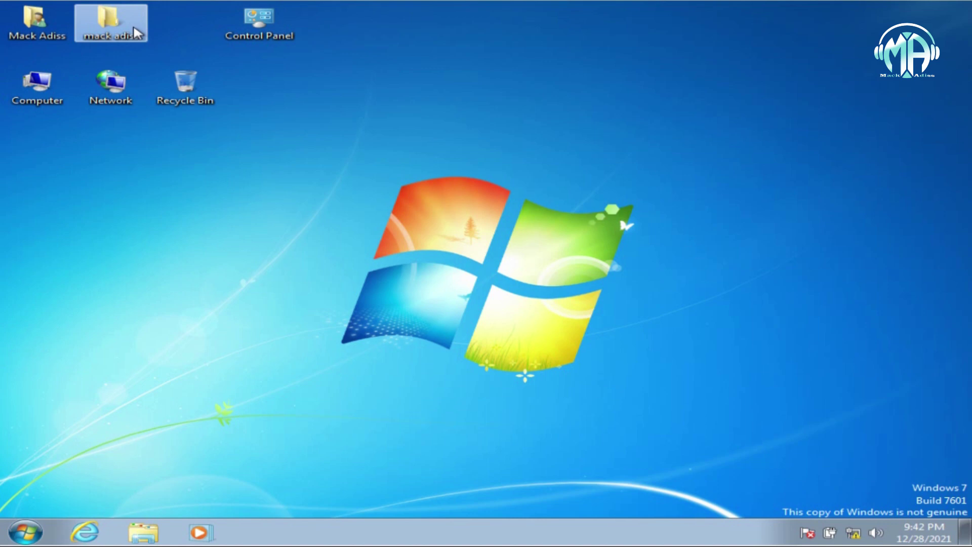
- Turn automatic icon arrangement back on and try to move the Recycle Bin out of the icon column
right_click(415, 59)
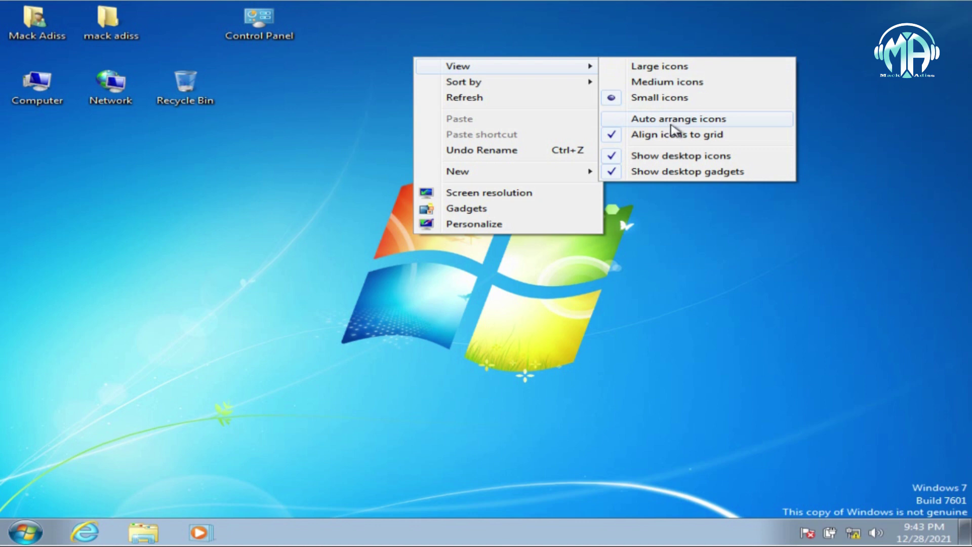
left_click(666, 120)
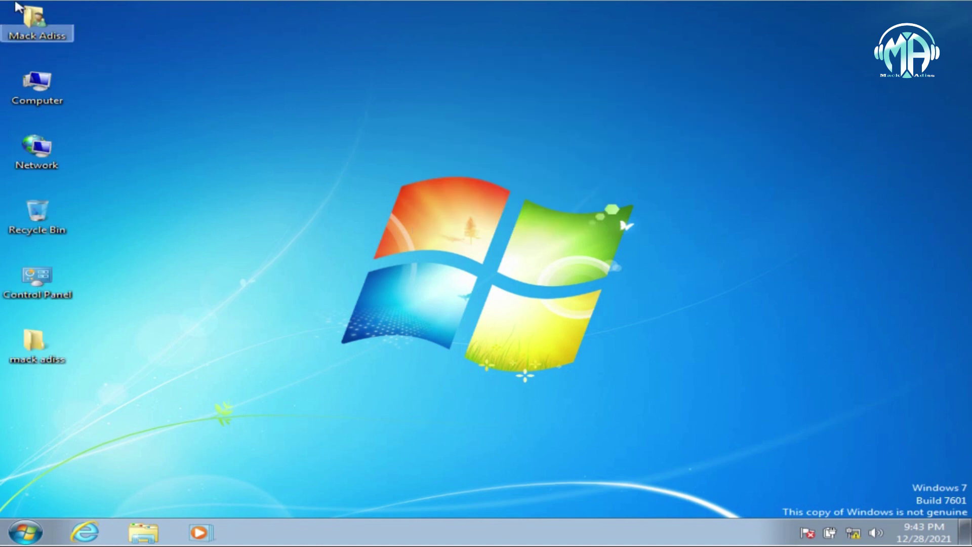
left_click_drag(50, 215, 446, 132)
- Hide all desktop icons and show them again
right_click(280, 63)
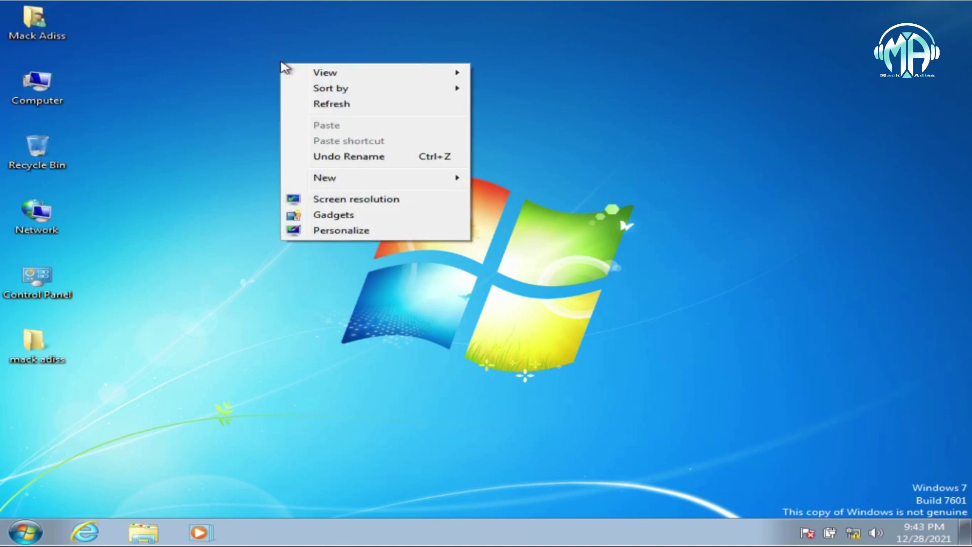
mouse_move(343, 76)
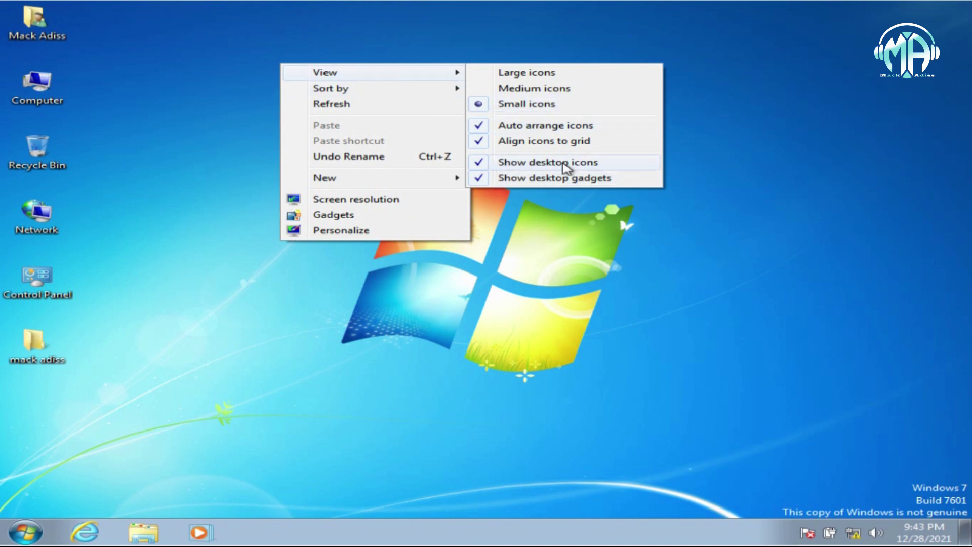
left_click(499, 162)
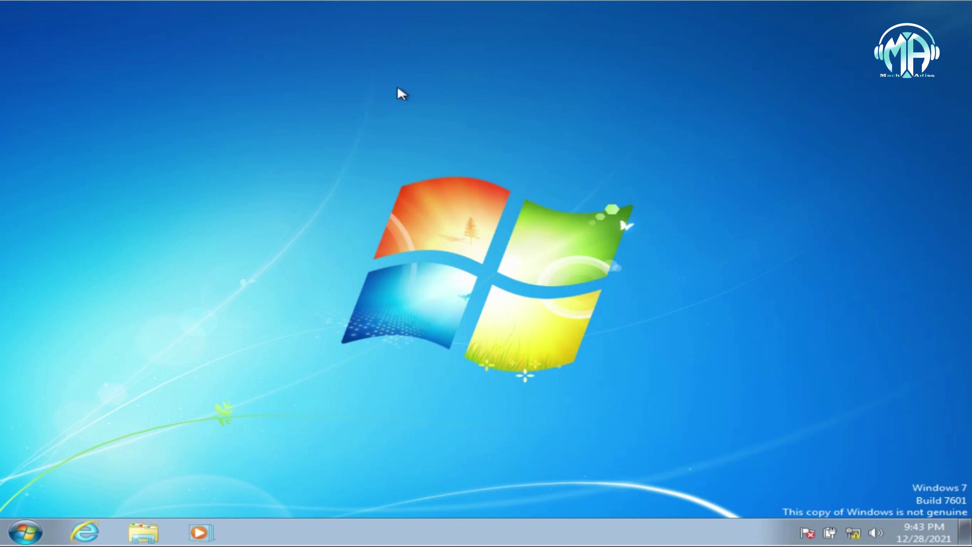
right_click(262, 117)
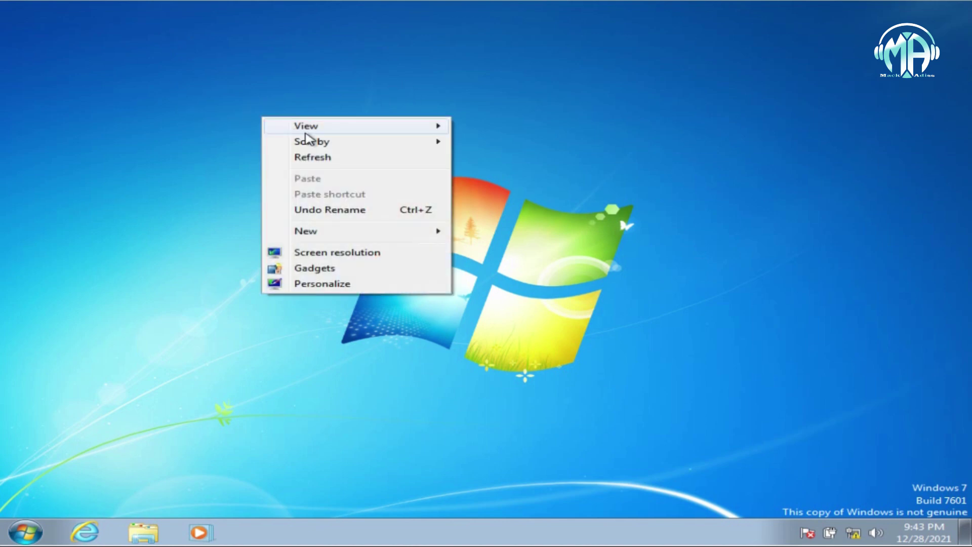
mouse_move(333, 133)
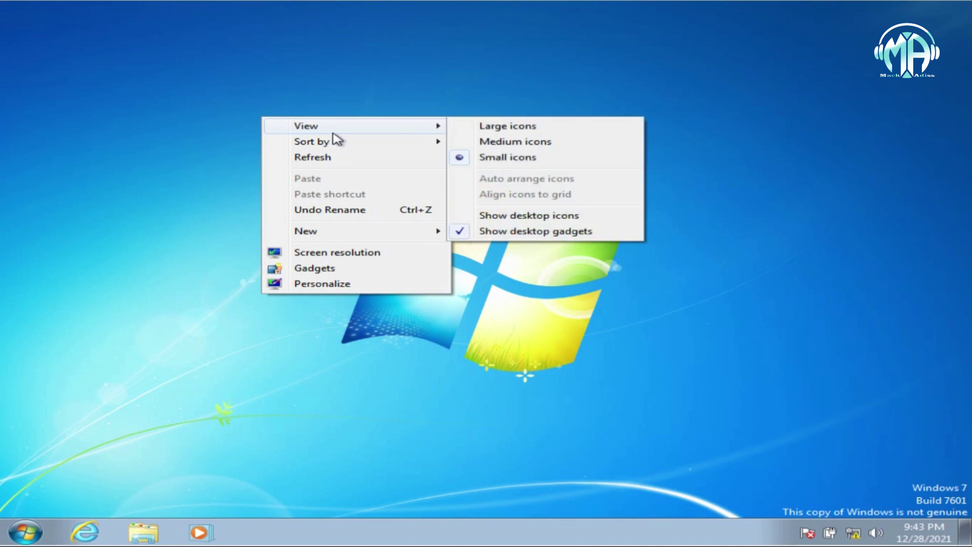
left_click(481, 218)
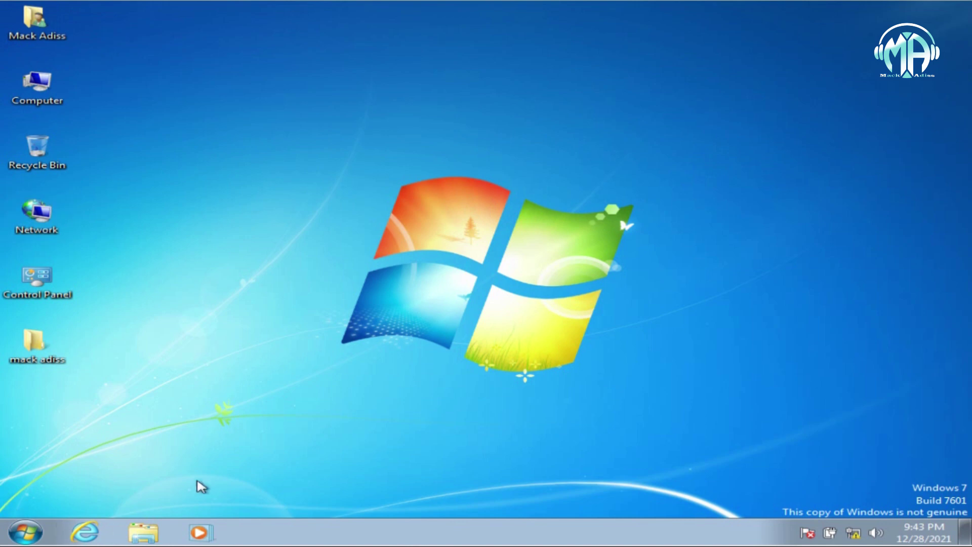
- Refresh the desktop and sort its icons by name
right_click(252, 88)
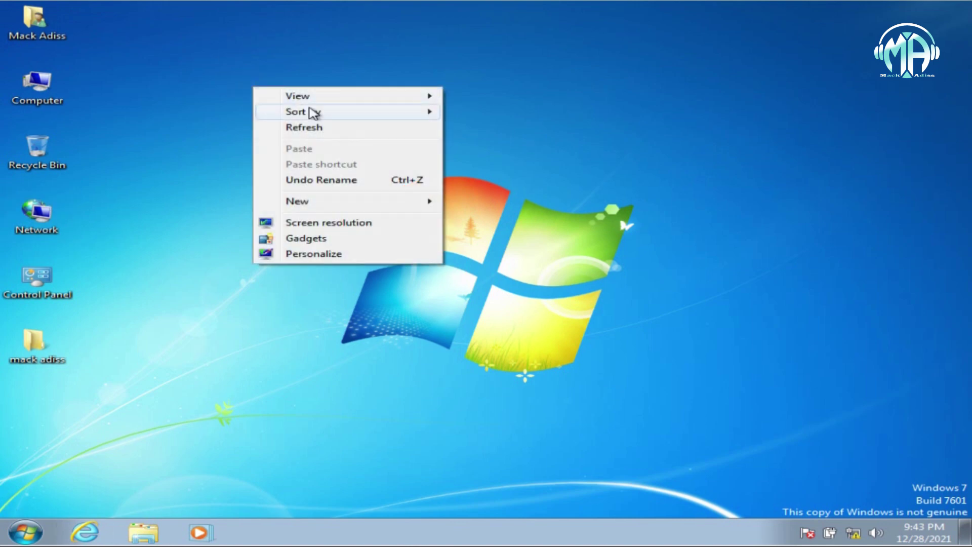
left_click(327, 133)
right_click(297, 83)
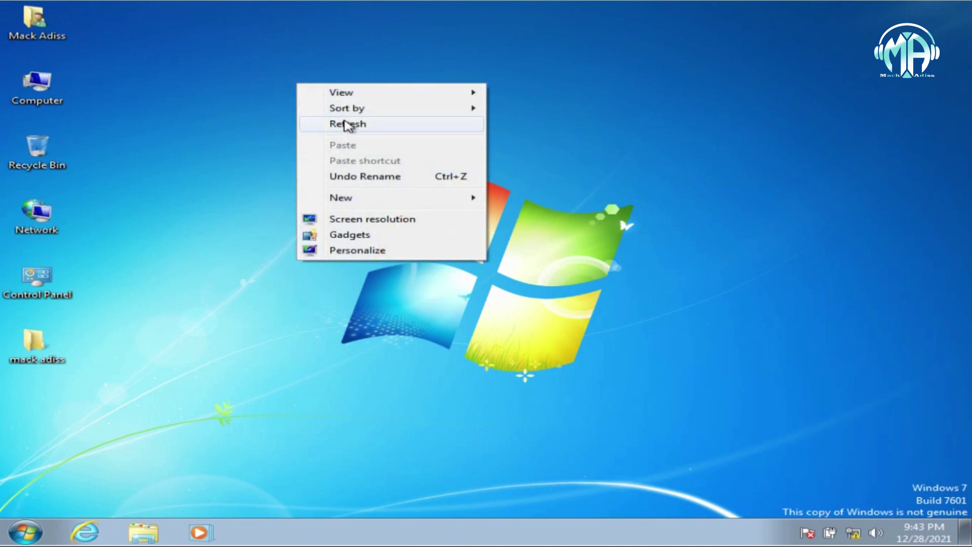
mouse_move(360, 116)
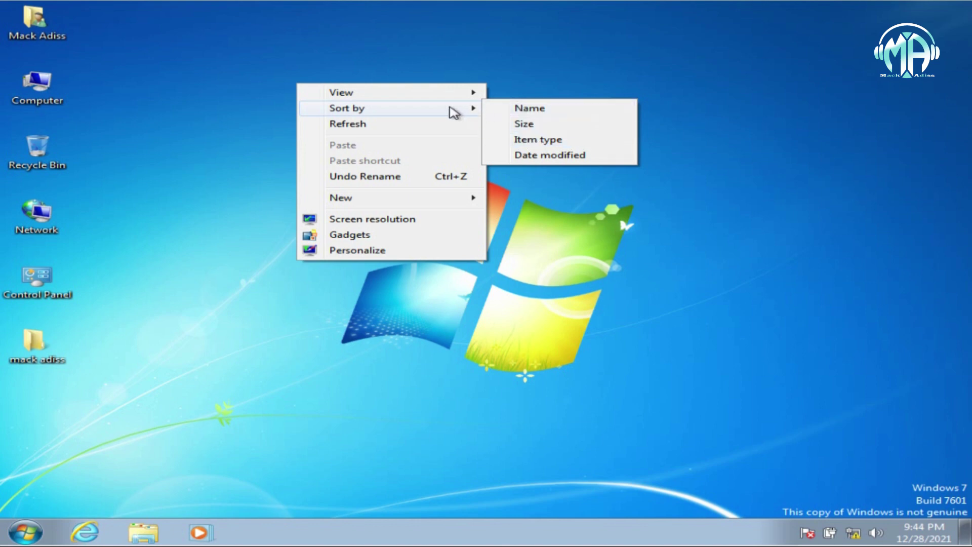
left_click(538, 110)
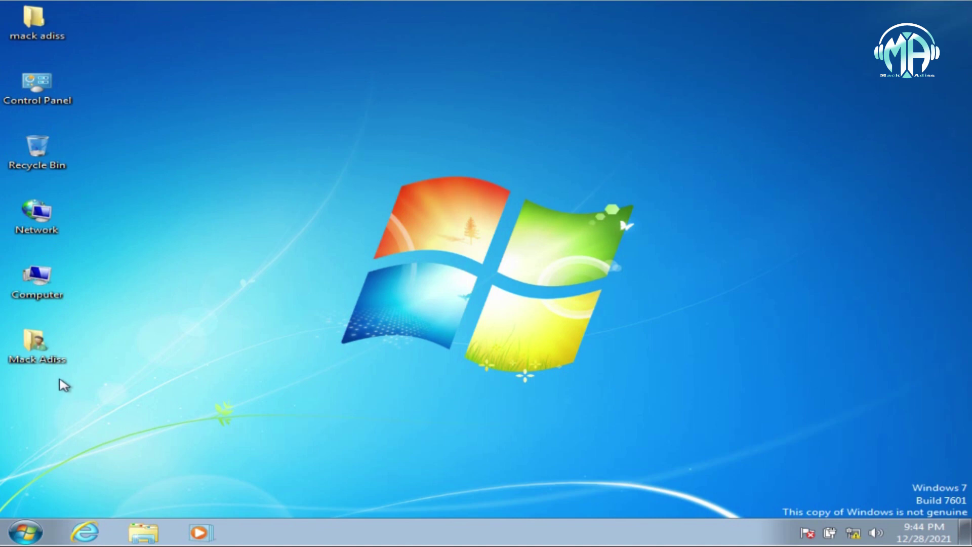
- Sort the desktop icons by size, and select all of them before clearing the selection
right_click(165, 53)
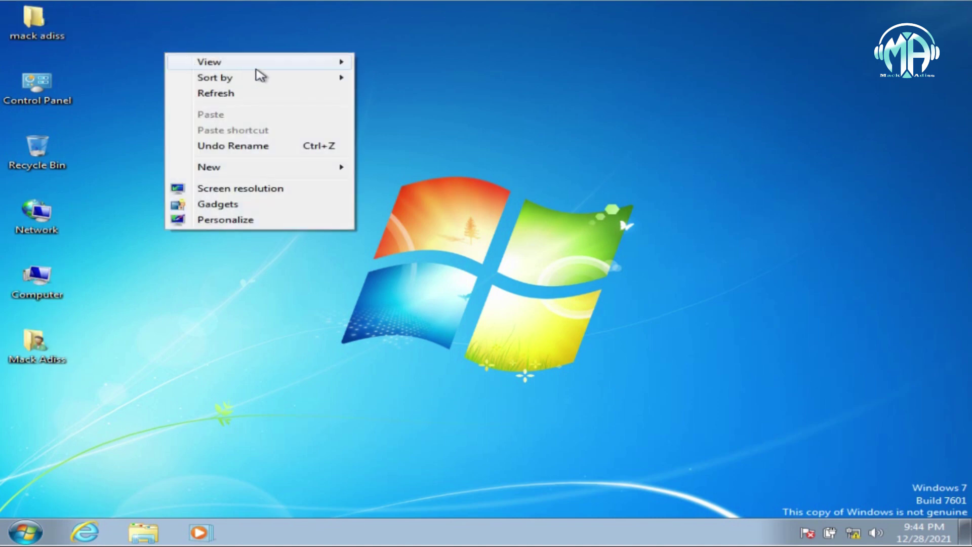
mouse_move(286, 85)
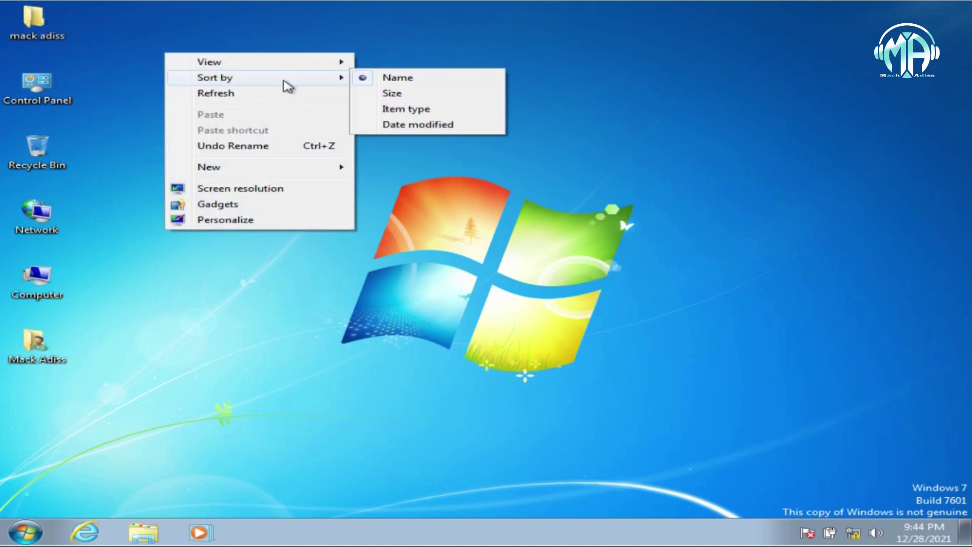
left_click(395, 95)
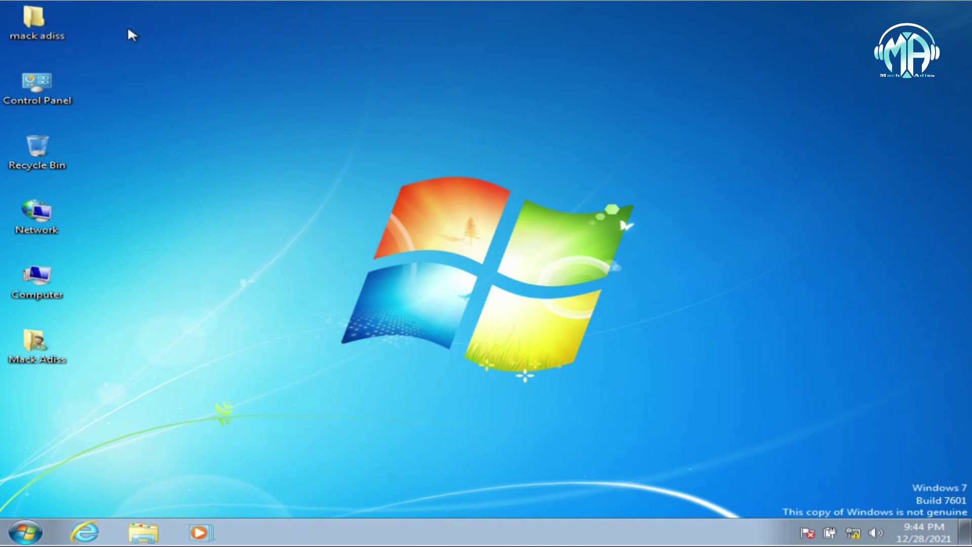
left_click_drag(36, 436, 119, 7)
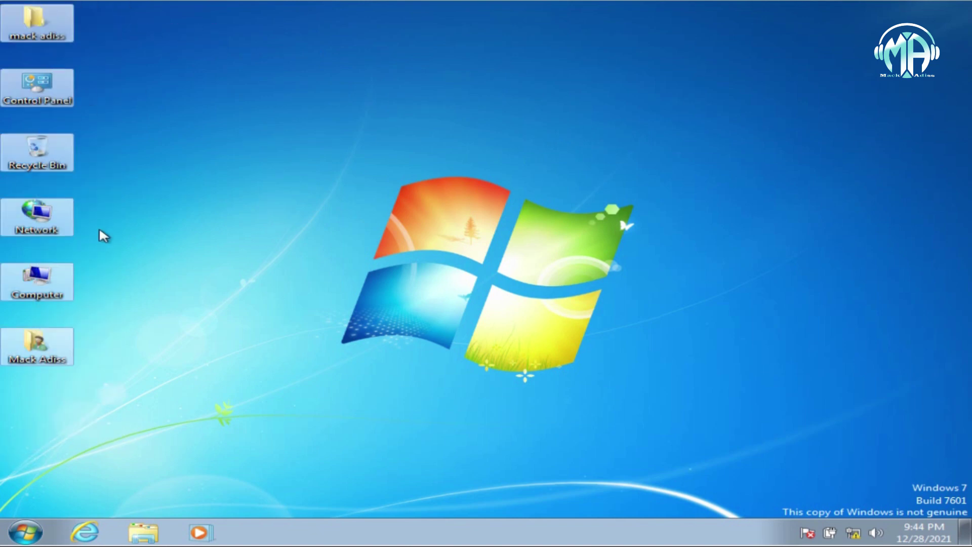
left_click(145, 47)
- Refresh the desktop several times and take a brief look at the Start menu
right_click(146, 47)
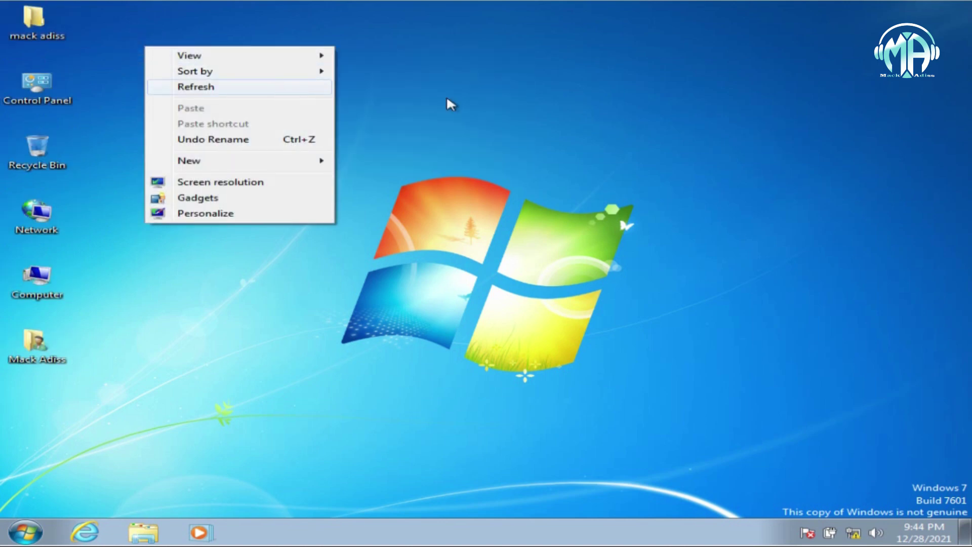
left_click(582, 271)
right_click(438, 216)
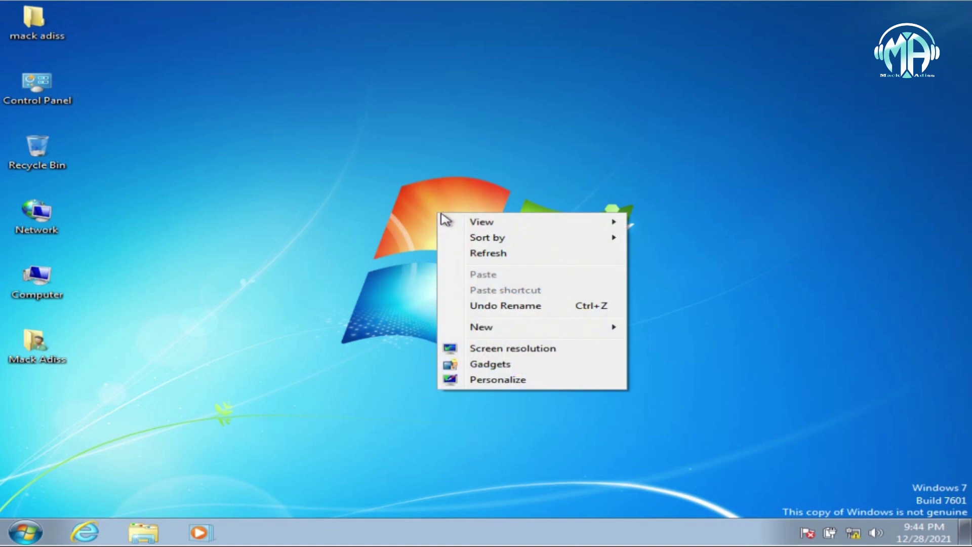
left_click(509, 254)
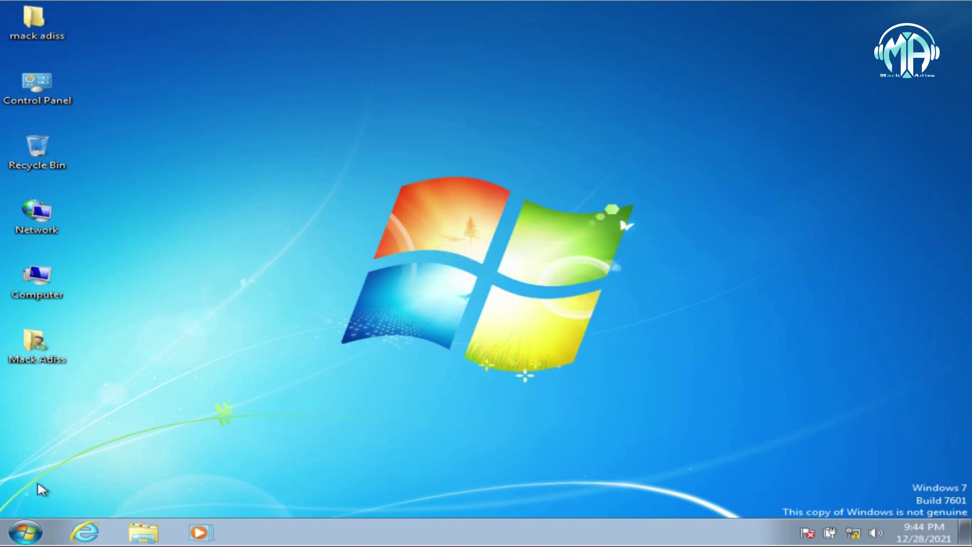
left_click(25, 535)
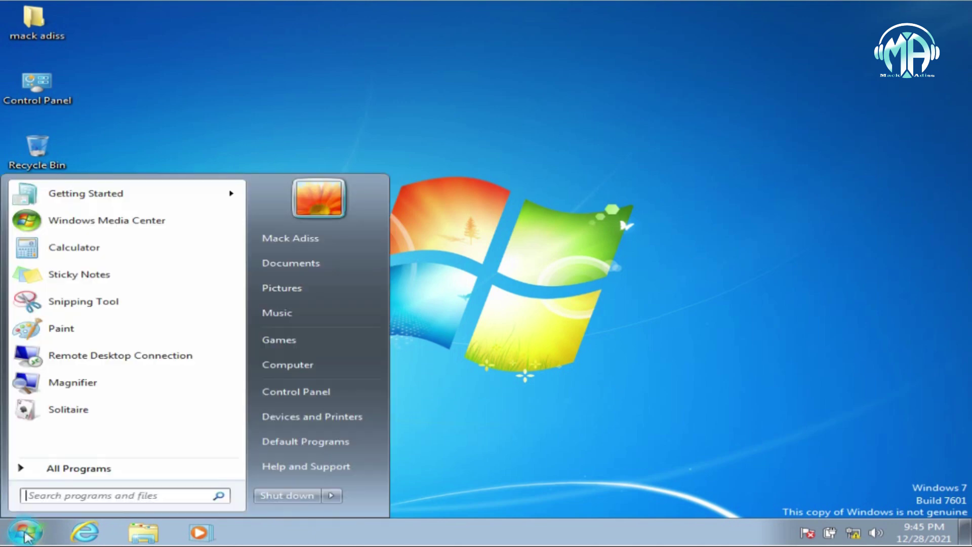
left_click(545, 198)
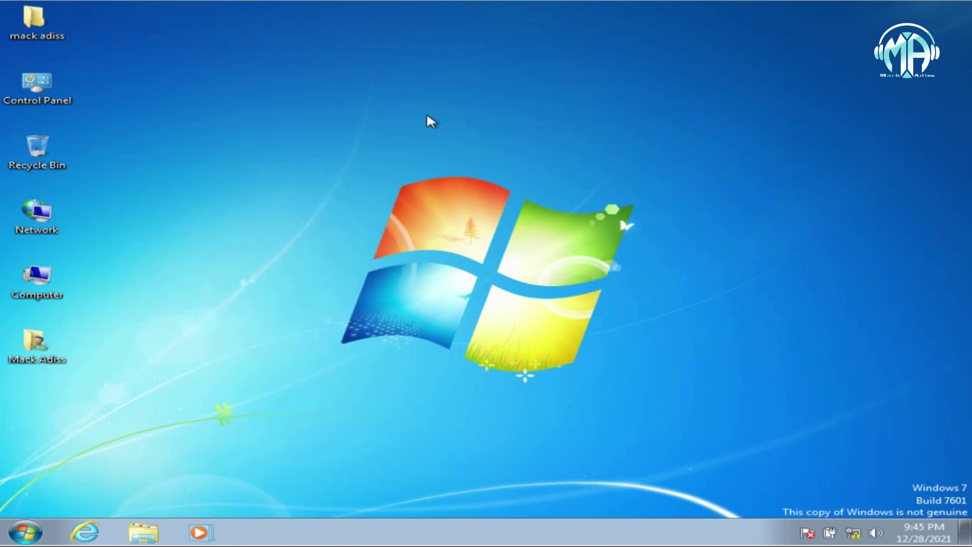
right_click(388, 91)
left_click(474, 133)
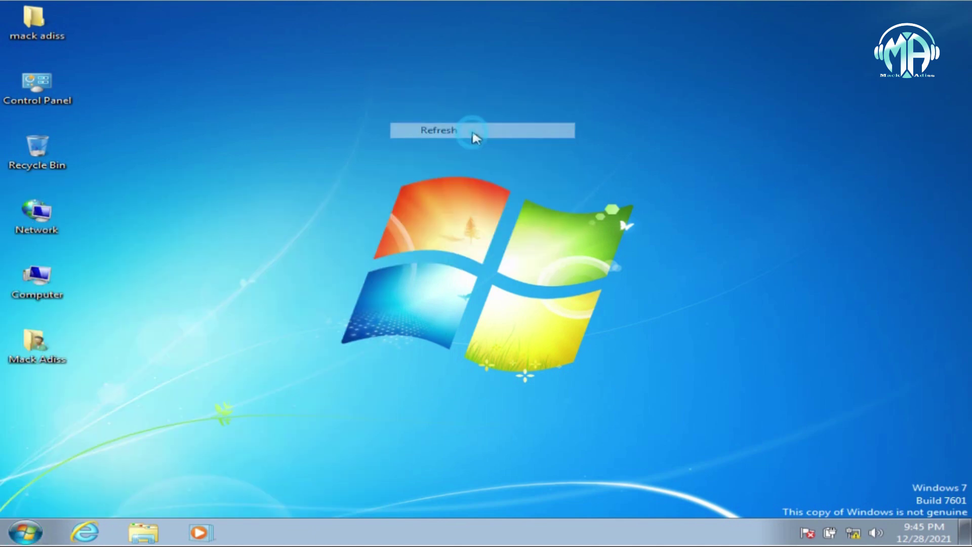
right_click(272, 80)
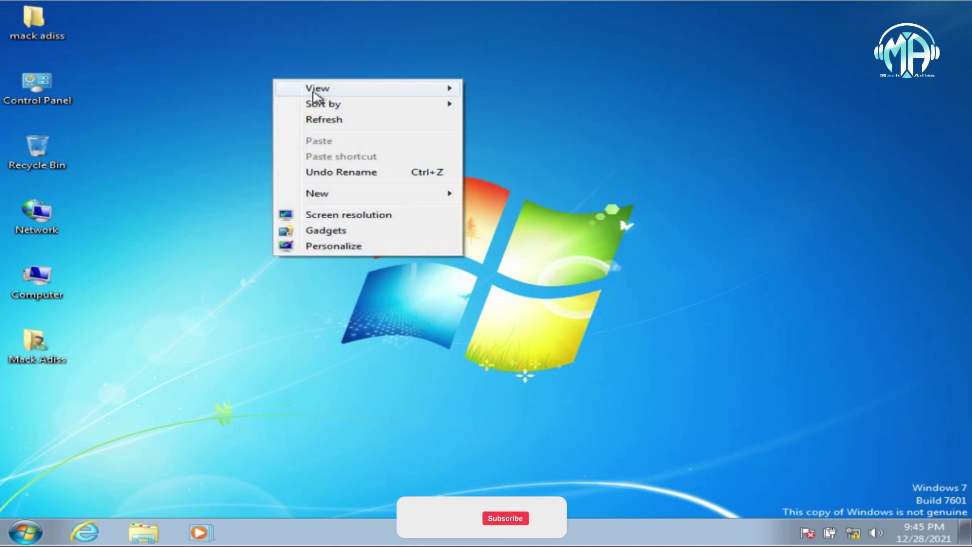
left_click(358, 118)
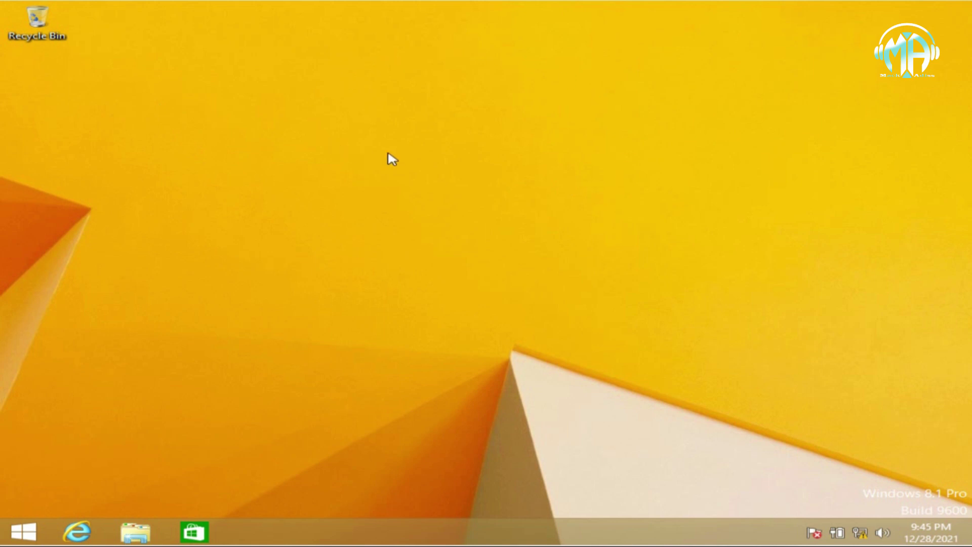
- Open the desktop icon settings from the desktop's personalization options
right_click(410, 94)
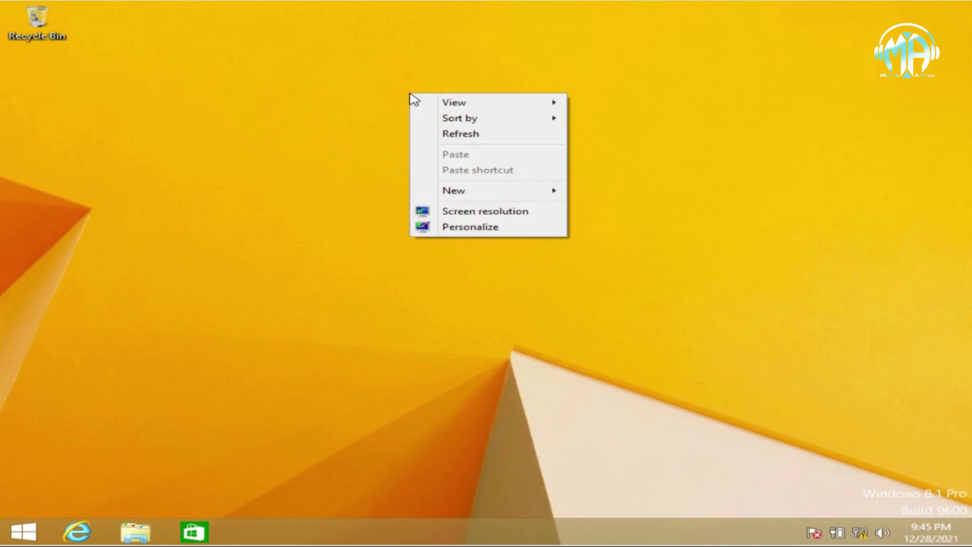
mouse_move(440, 104)
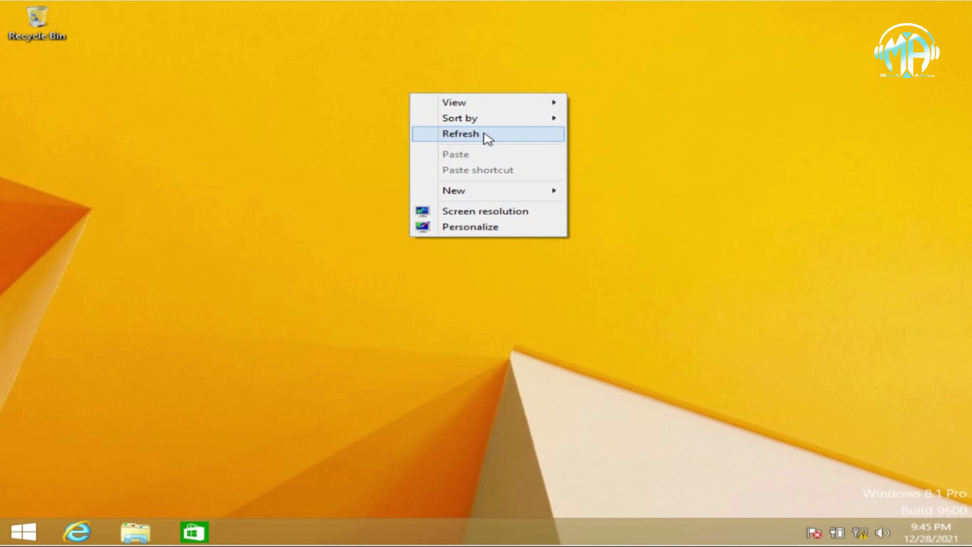
mouse_move(470, 195)
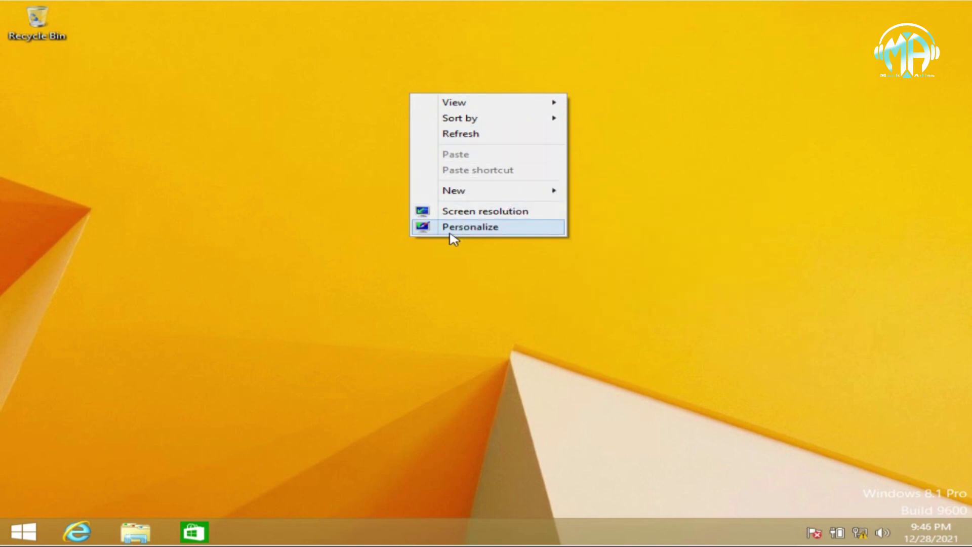
left_click(498, 231)
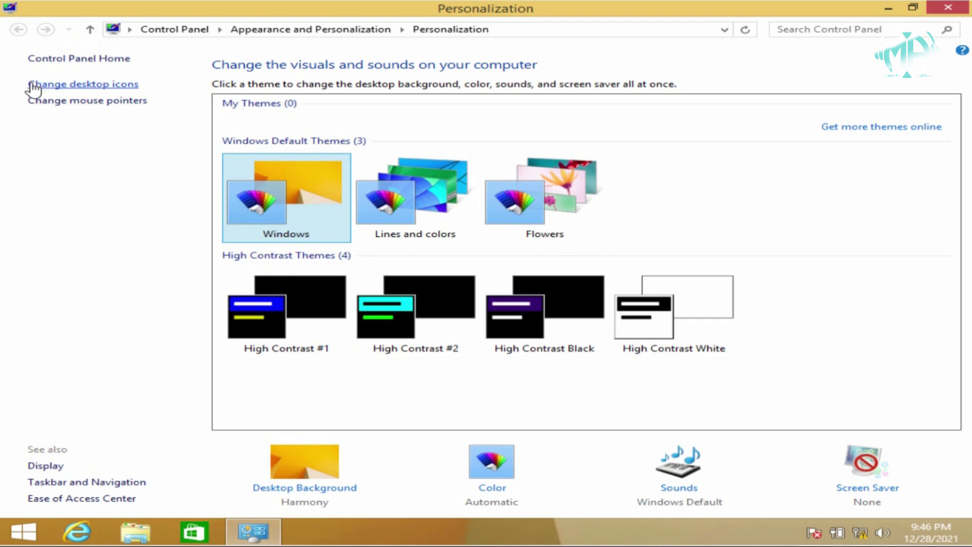
left_click(68, 89)
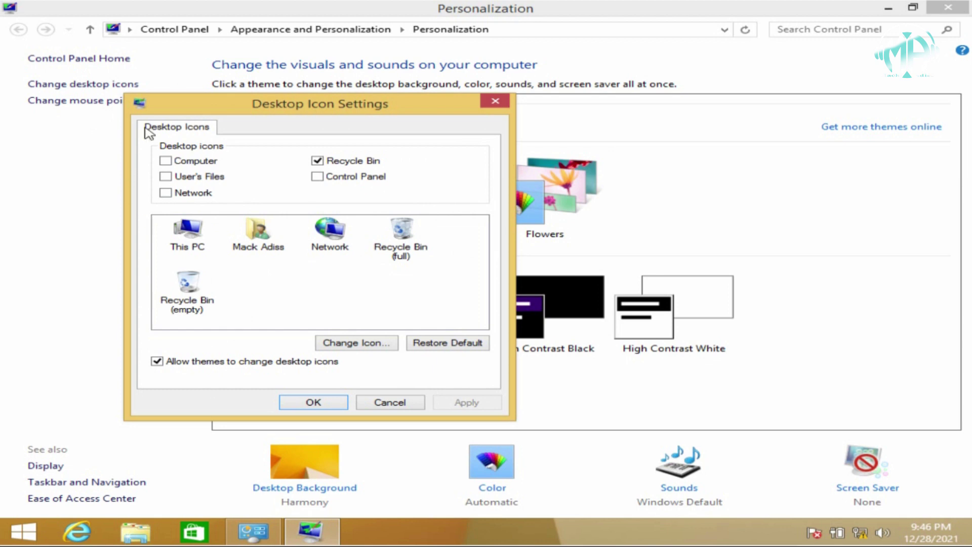
- Enable the Computer, User's Files, Network and Control Panel desktop icons, apply the change and close the personalization settings
left_click(165, 160)
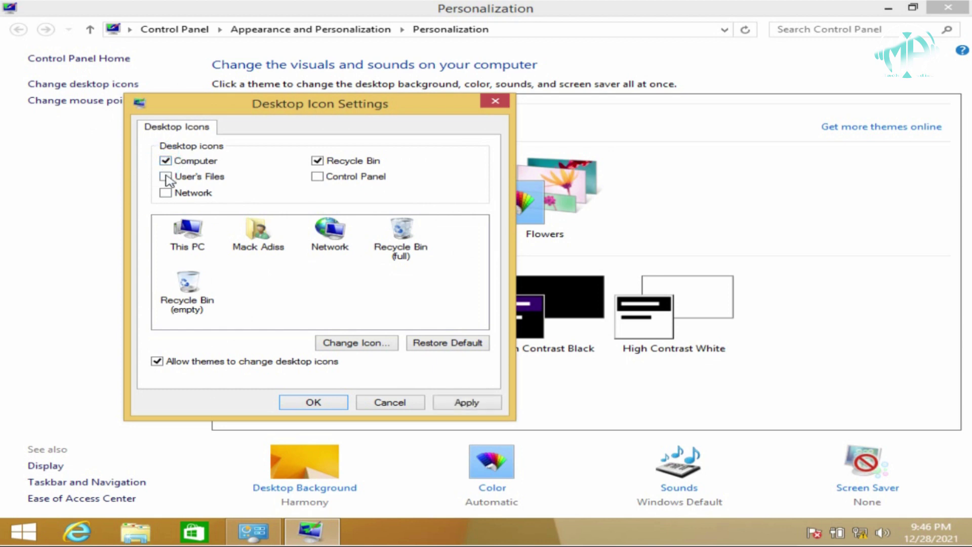
left_click(166, 176)
left_click(168, 195)
left_click(323, 175)
left_click(466, 401)
left_click(314, 400)
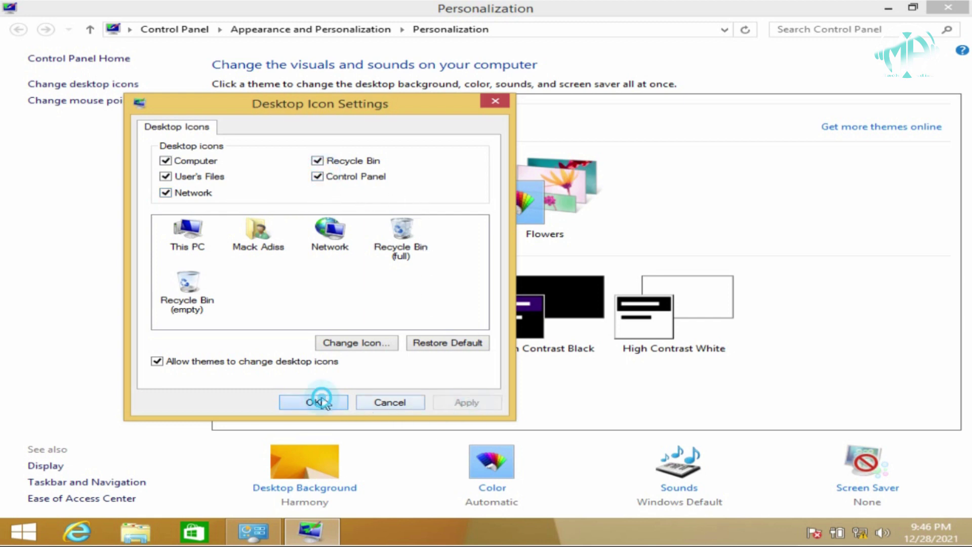
left_click(946, 8)
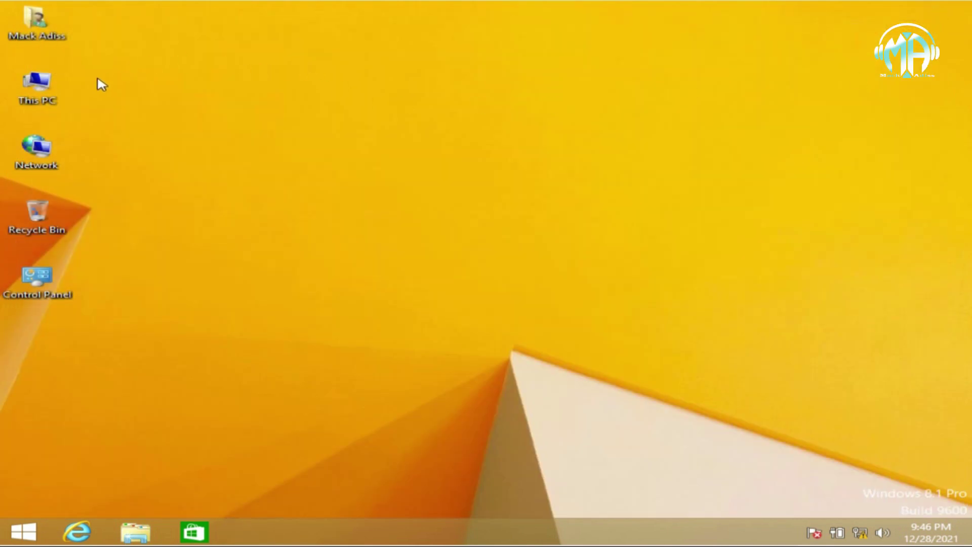
- Select all the desktop icons and clear the selection
left_click(97, 364)
left_click_drag(98, 364, 23, 15)
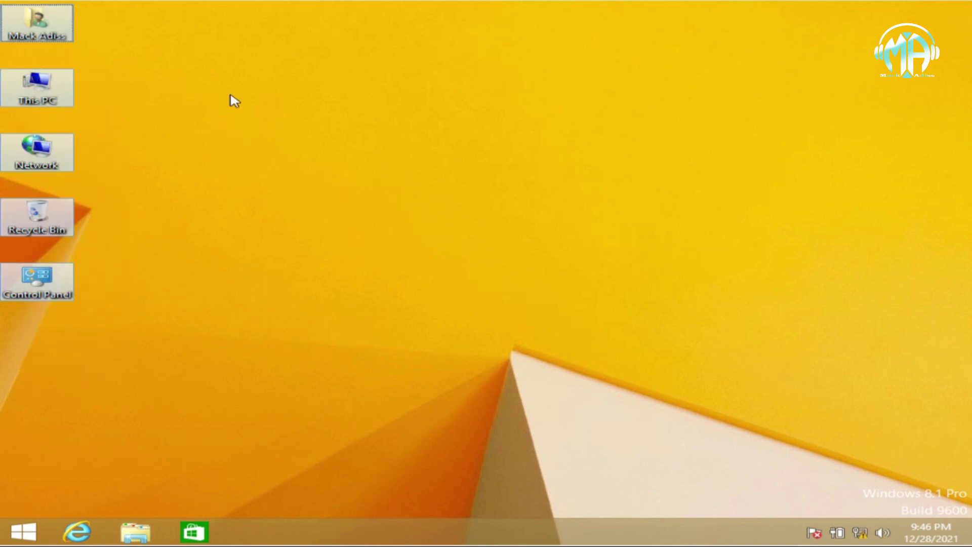
left_click(234, 100)
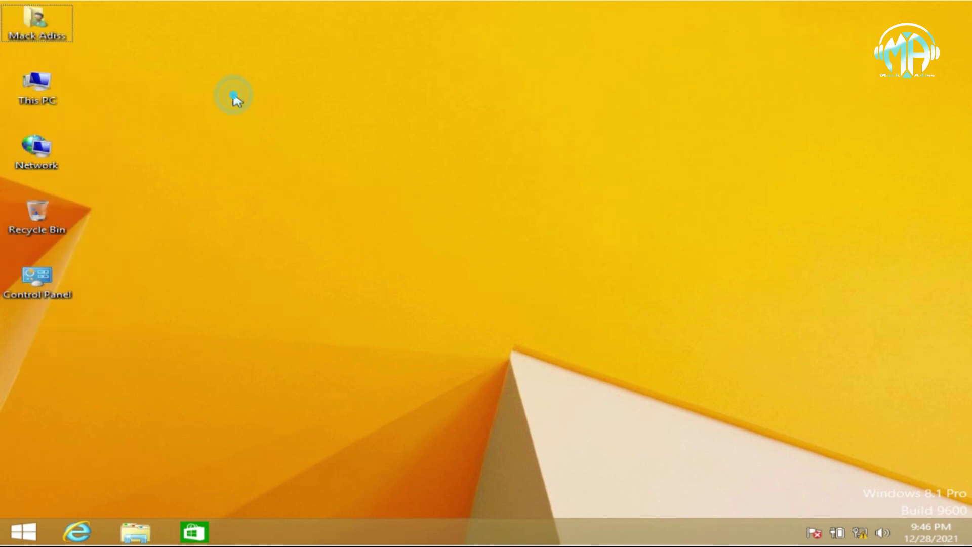
- View the system properties of This PC and close them
right_click(43, 82)
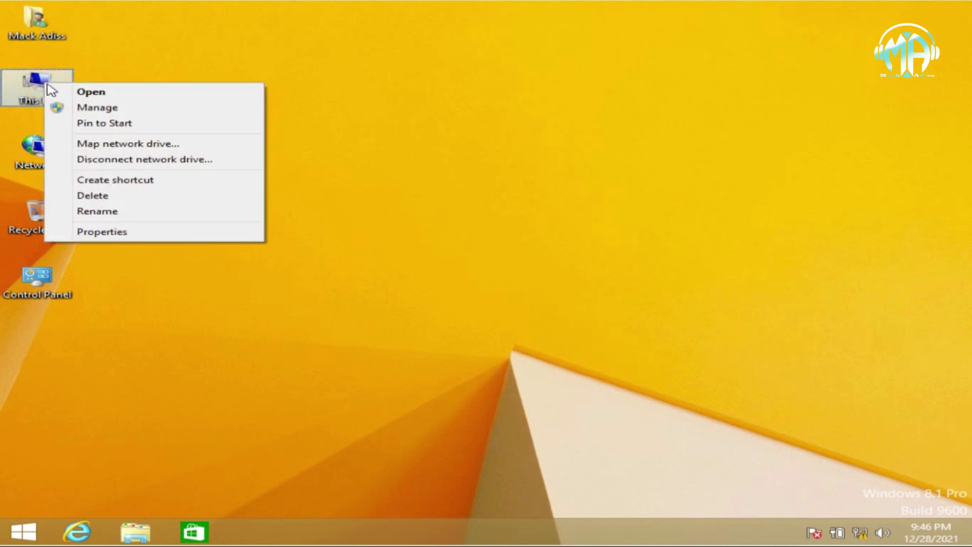
left_click(152, 233)
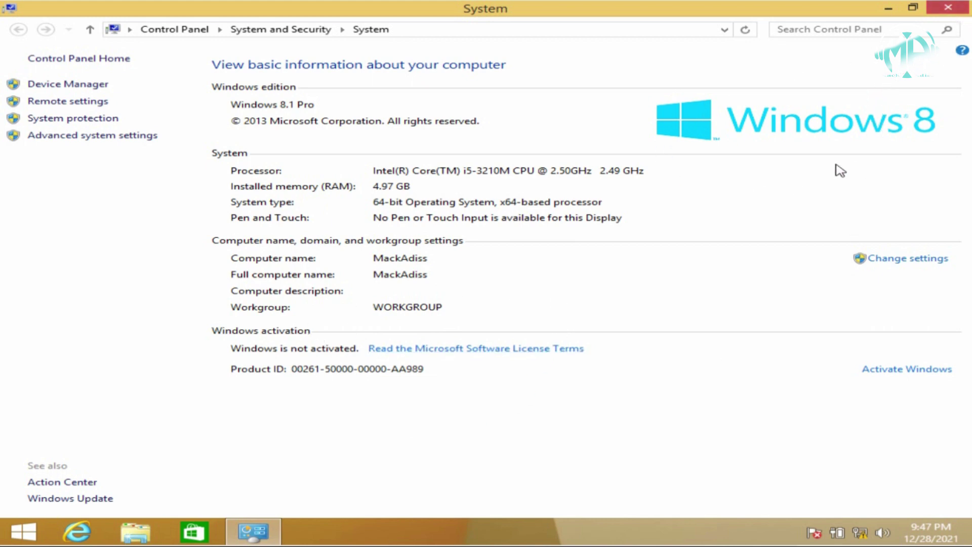
left_click(945, 7)
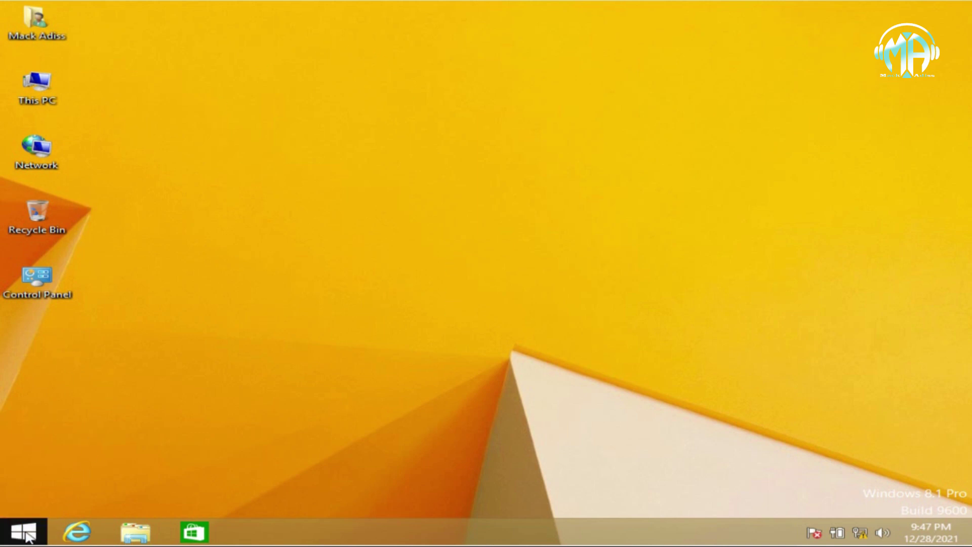
- Open the Start screen and look through its tiles from one end to the other
left_click(25, 533)
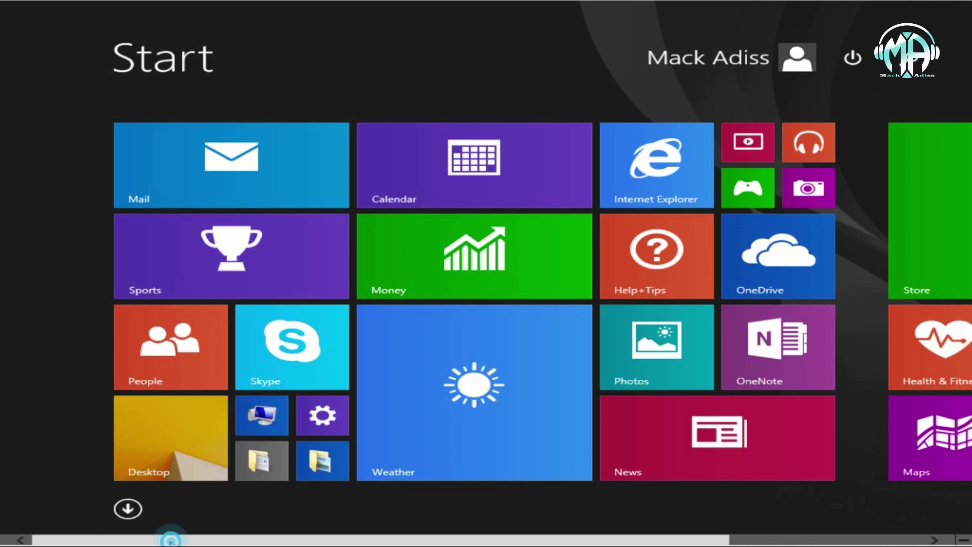
left_click_drag(169, 538, 446, 521)
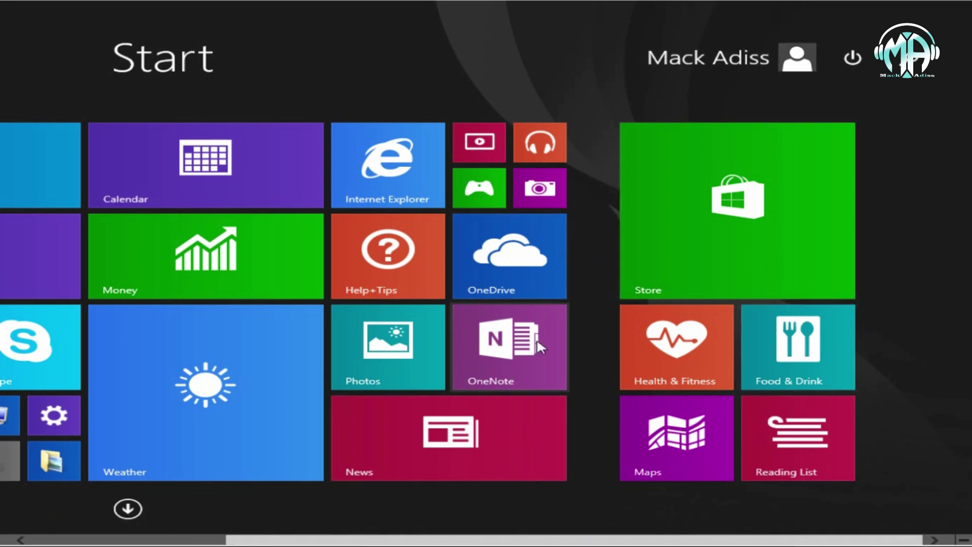
left_click_drag(507, 539, 324, 538)
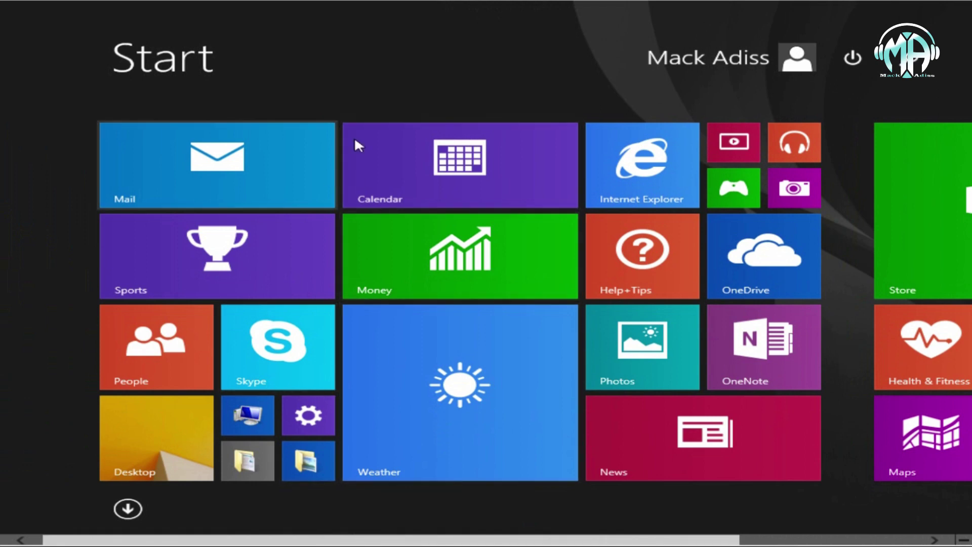
- Examine the account options, power options and search pane of the Start screen, dismissing each without choosing anything
left_click(738, 59)
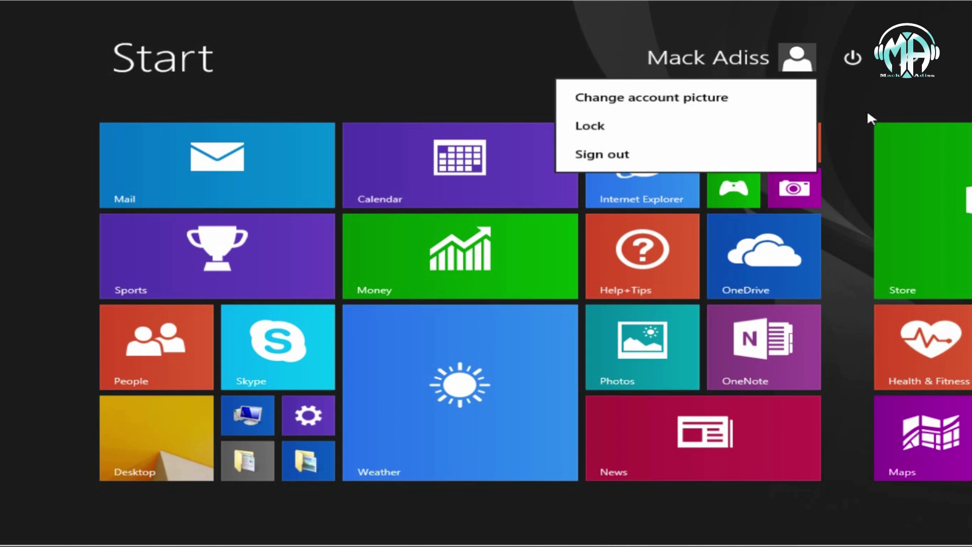
left_click(860, 90)
left_click(852, 58)
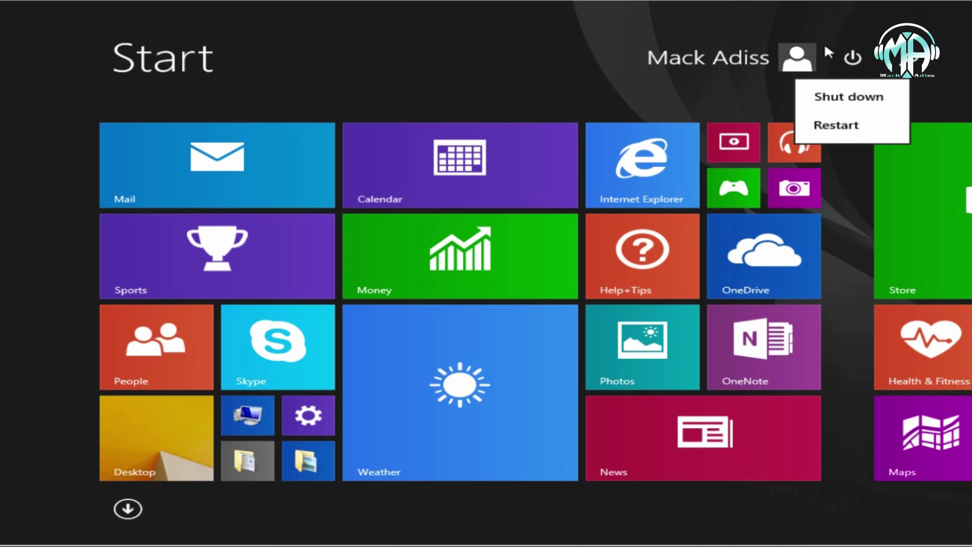
left_click(917, 63)
left_click(897, 59)
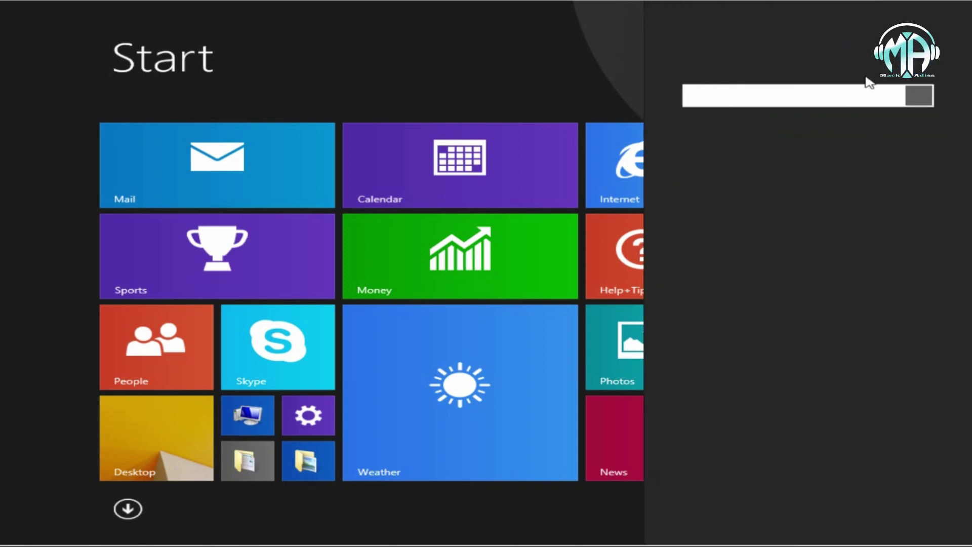
left_click(516, 65)
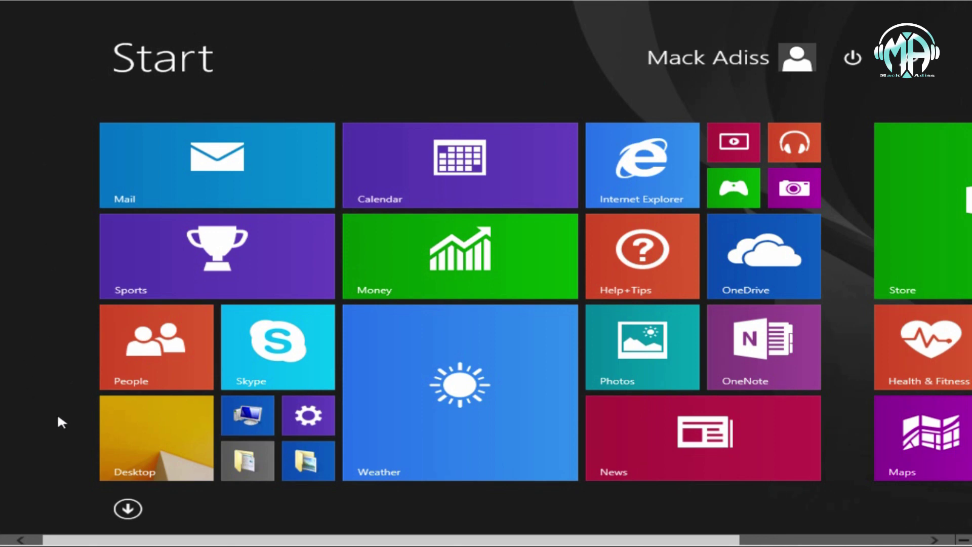
- View the list of all apps sorted by name, go back to the Start screen and return to the desktop
left_click(128, 509)
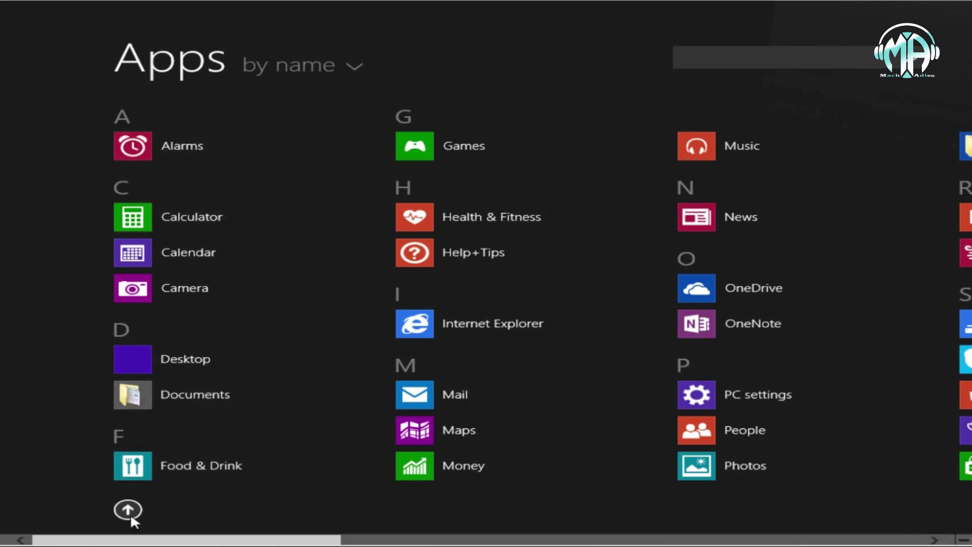
left_click(128, 512)
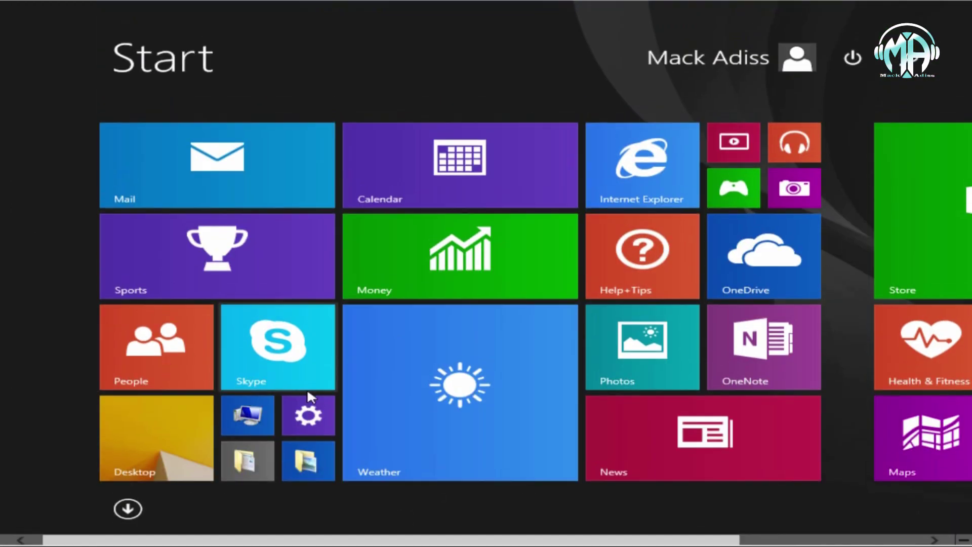
left_click(159, 409)
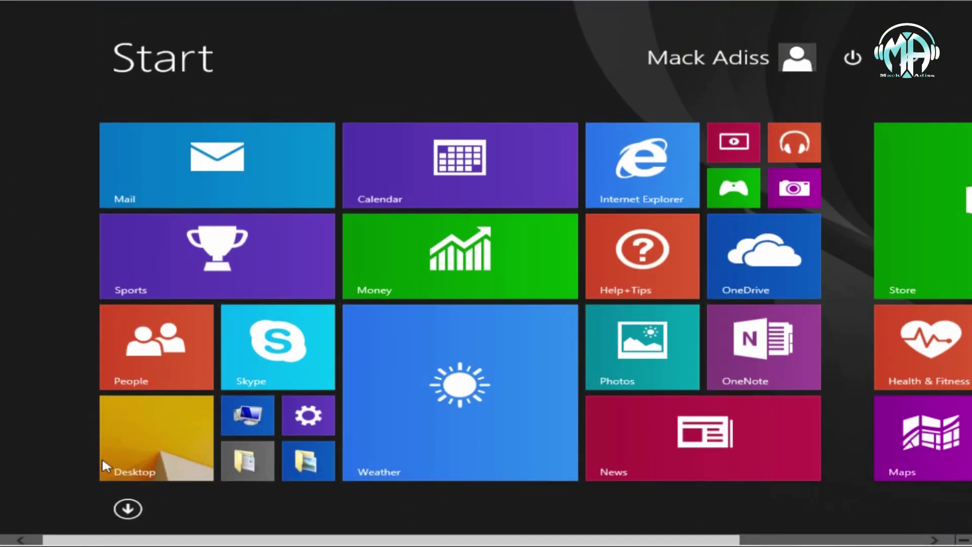
left_click(147, 452)
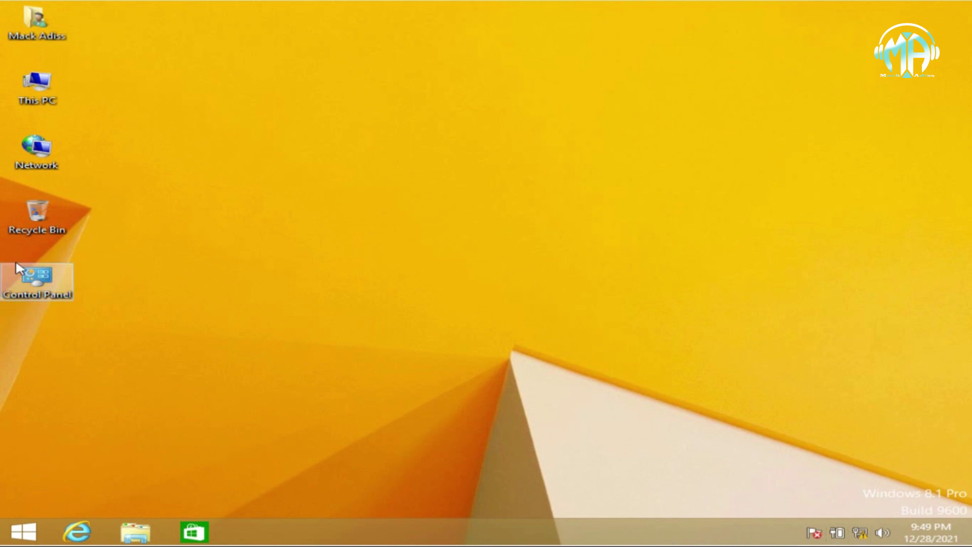
- Look over the Control Panel categories, check the apps list once more and go back to the desktop
double_click(43, 278)
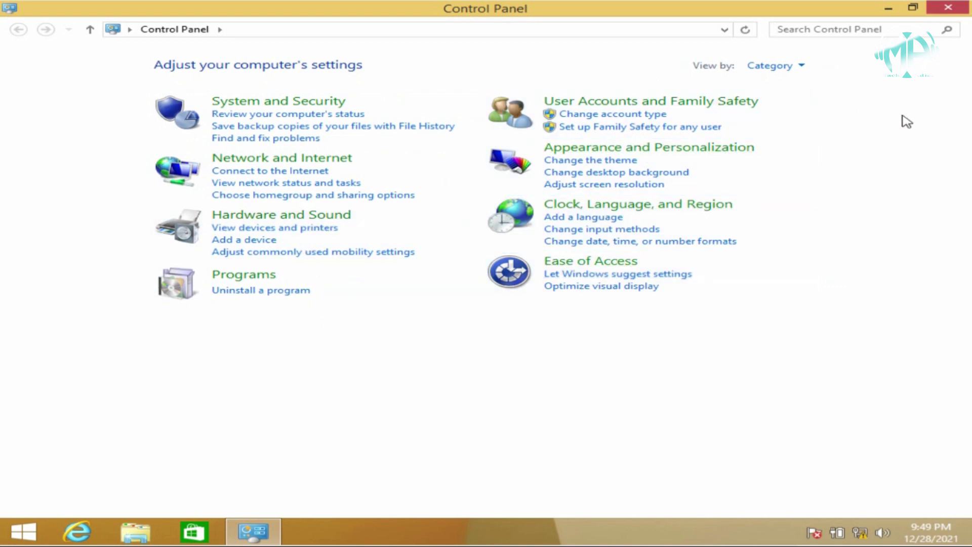
left_click(945, 17)
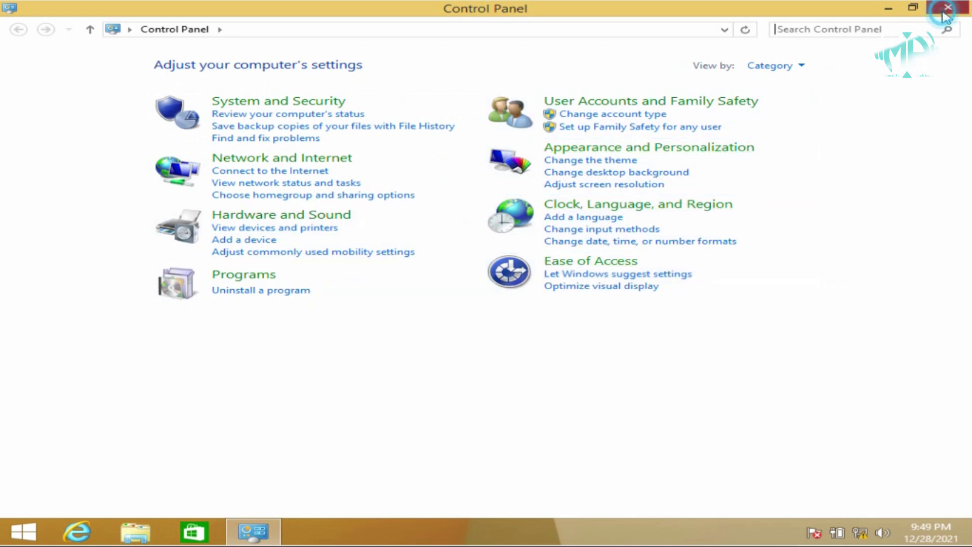
left_click(28, 531)
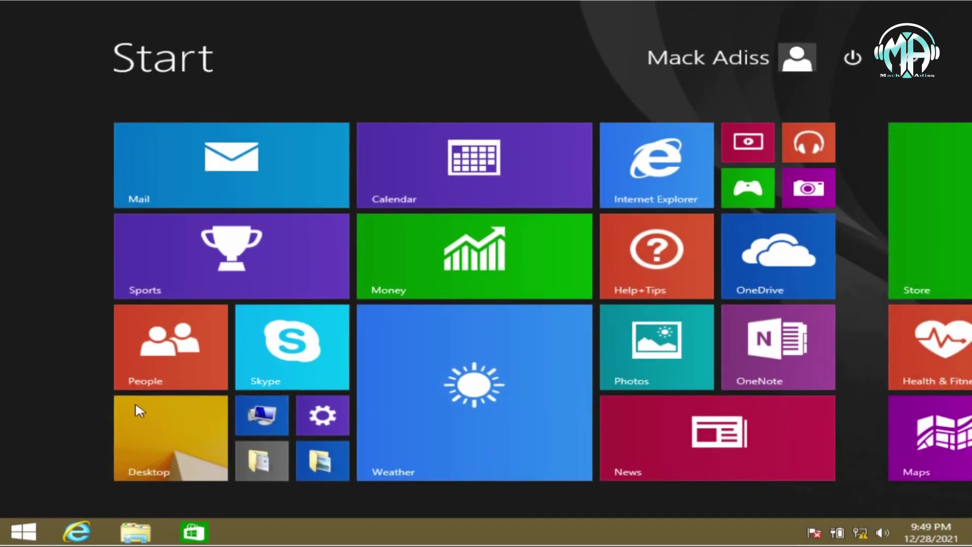
left_click(127, 509)
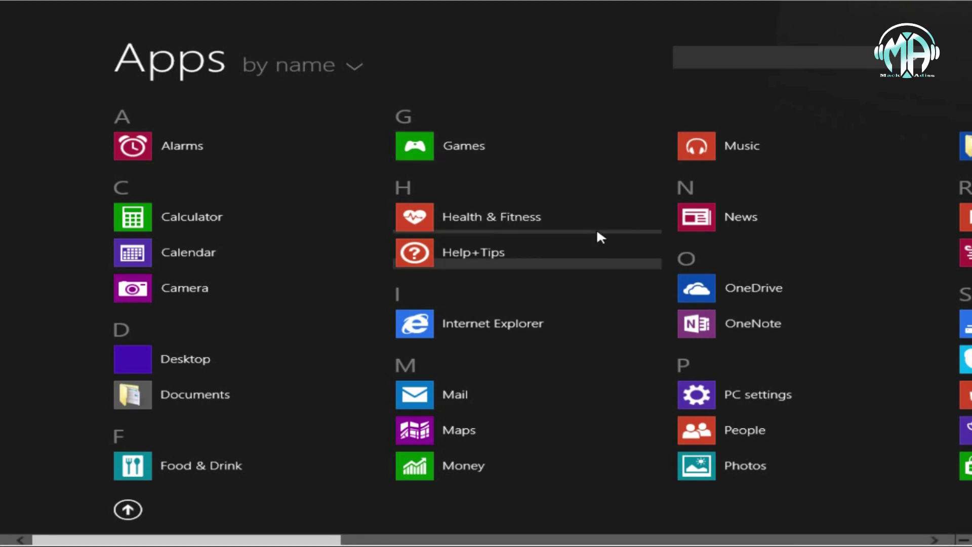
left_click(127, 510)
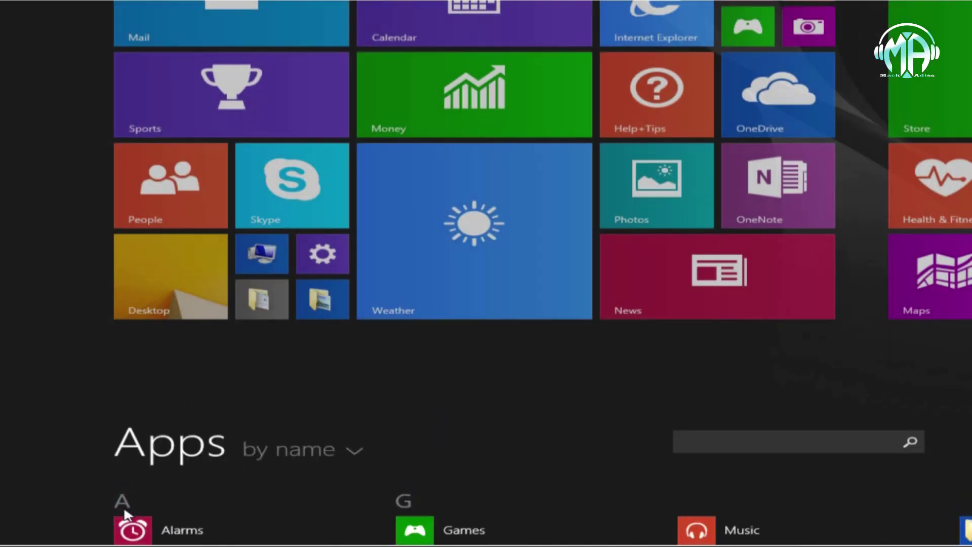
left_click(144, 434)
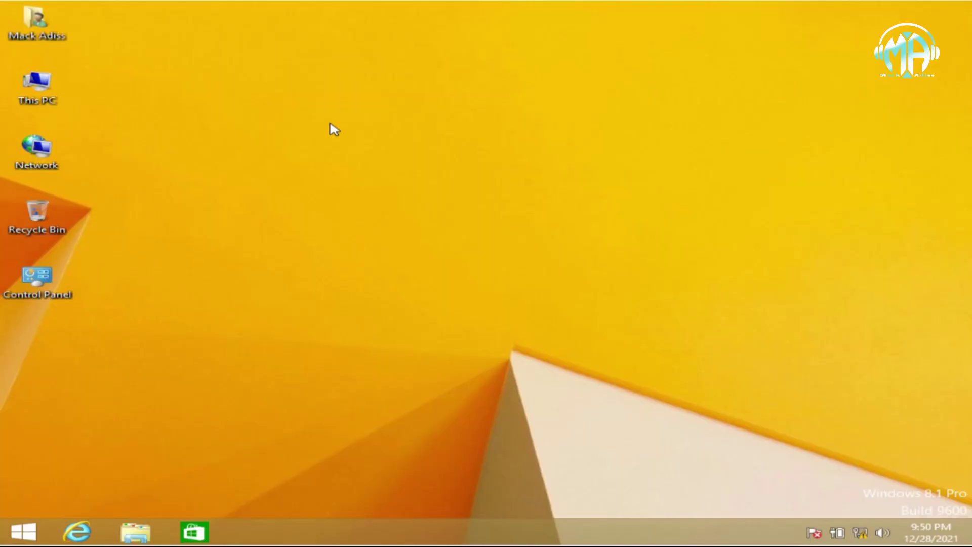
- Create a new folder on the desktop, name it with the account owner's name and refresh the desktop
left_click(411, 133)
right_click(411, 133)
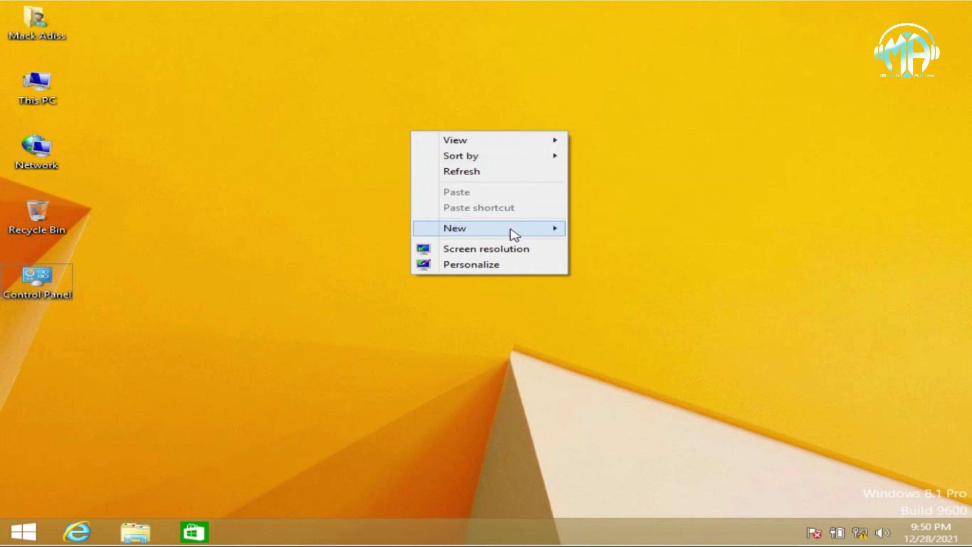
mouse_move(512, 233)
left_click(607, 231)
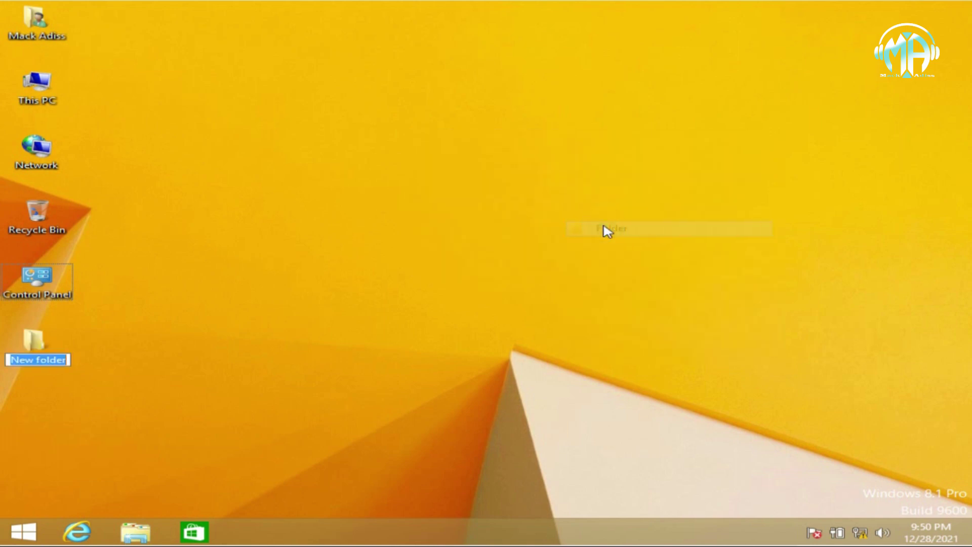
type("m")
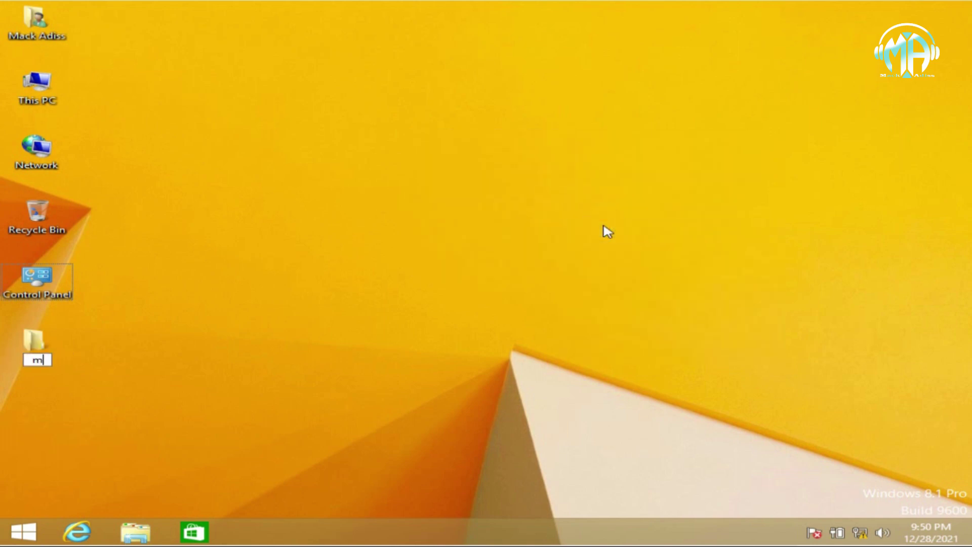
type("ack adiss")
key("Return")
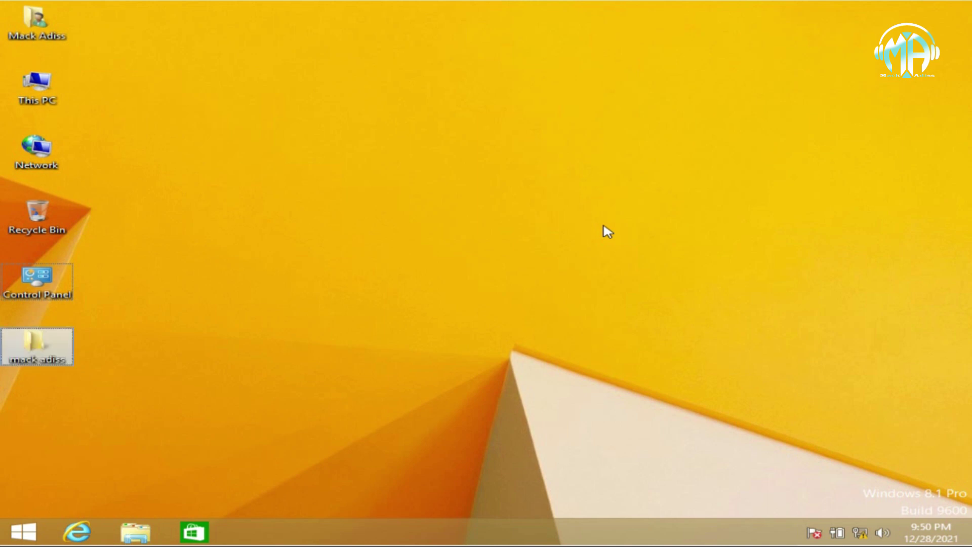
right_click(413, 153)
left_click(473, 191)
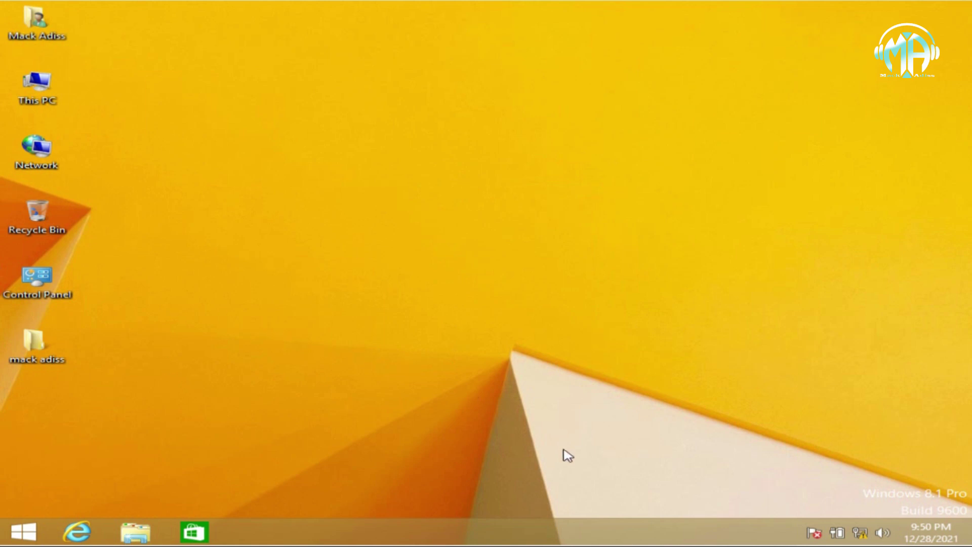
right_click(485, 536)
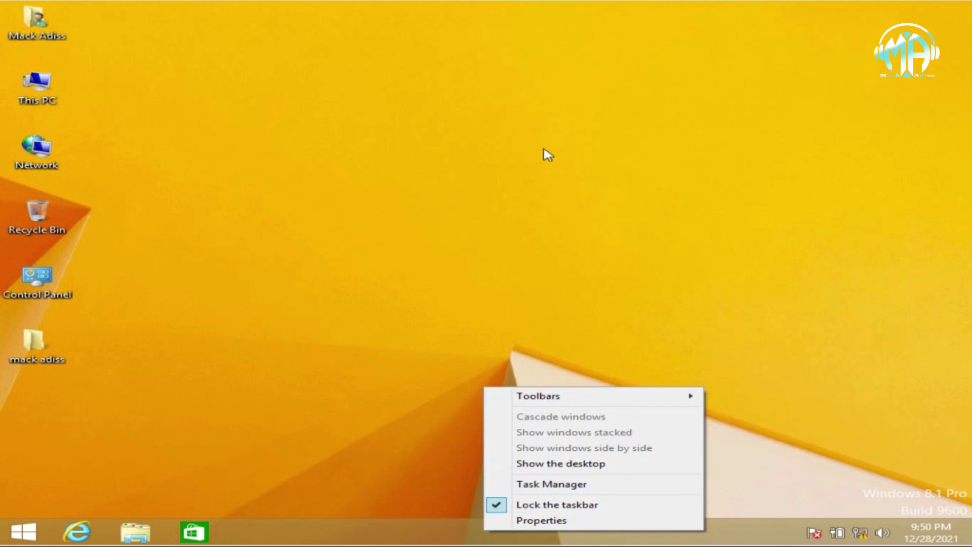
left_click(414, 97)
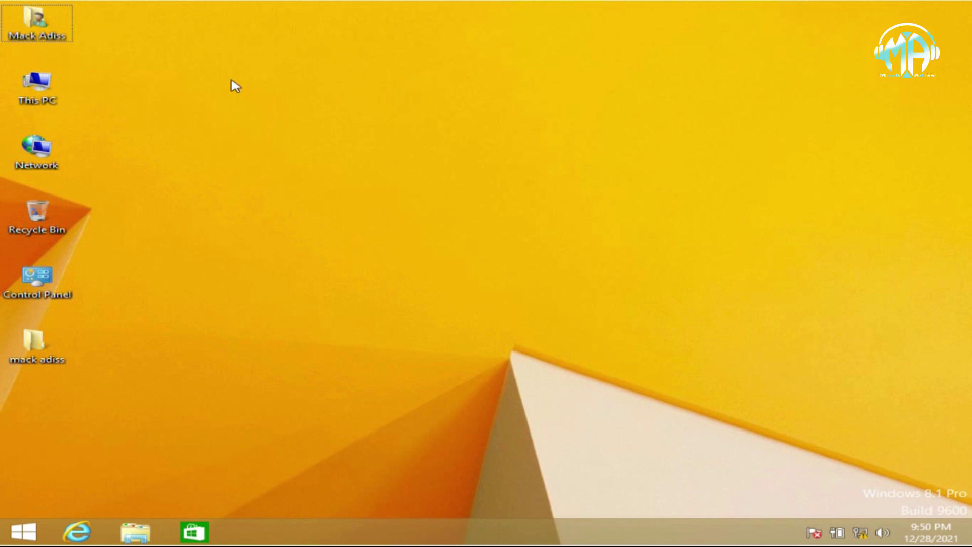
- Set the screen resolution to 1600 × 1200, keep the new display settings and refresh the desktop
right_click(231, 80)
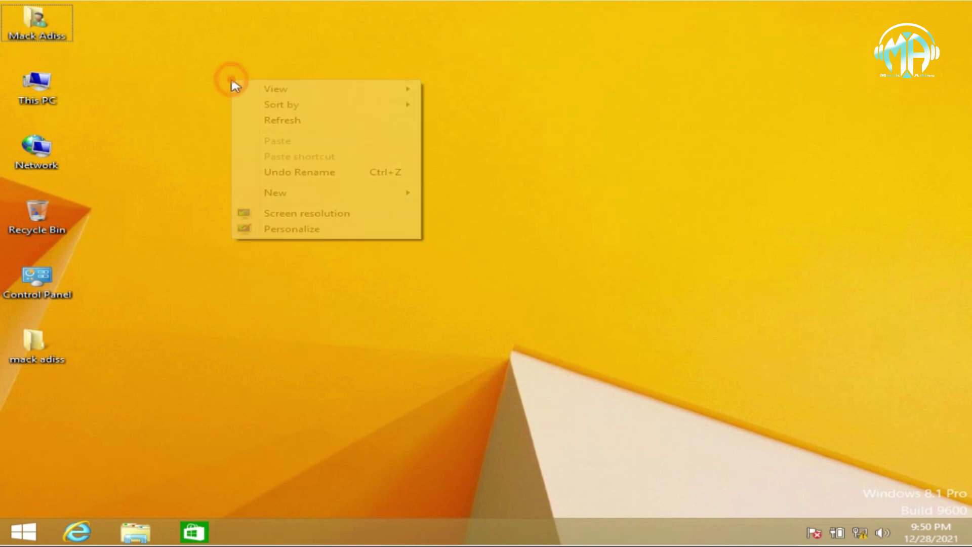
left_click(326, 214)
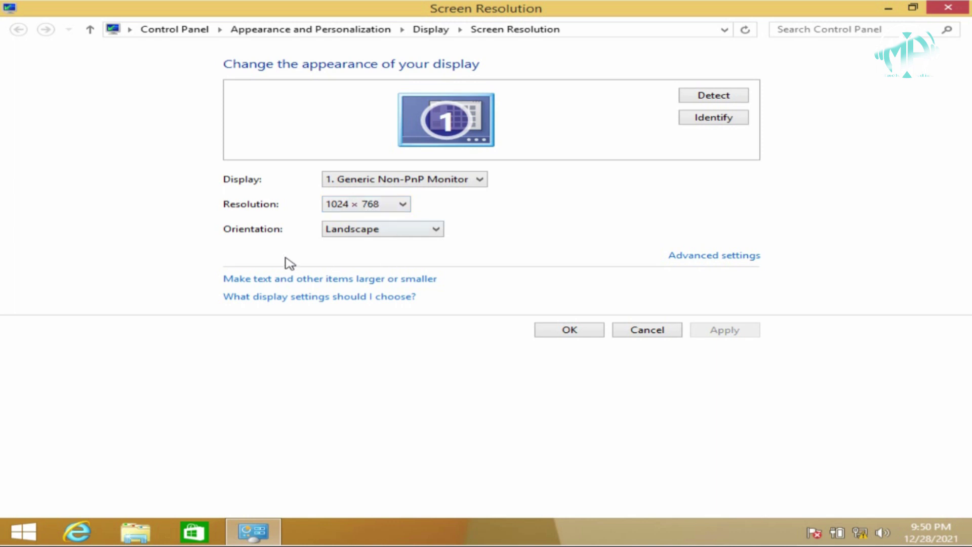
left_click(373, 204)
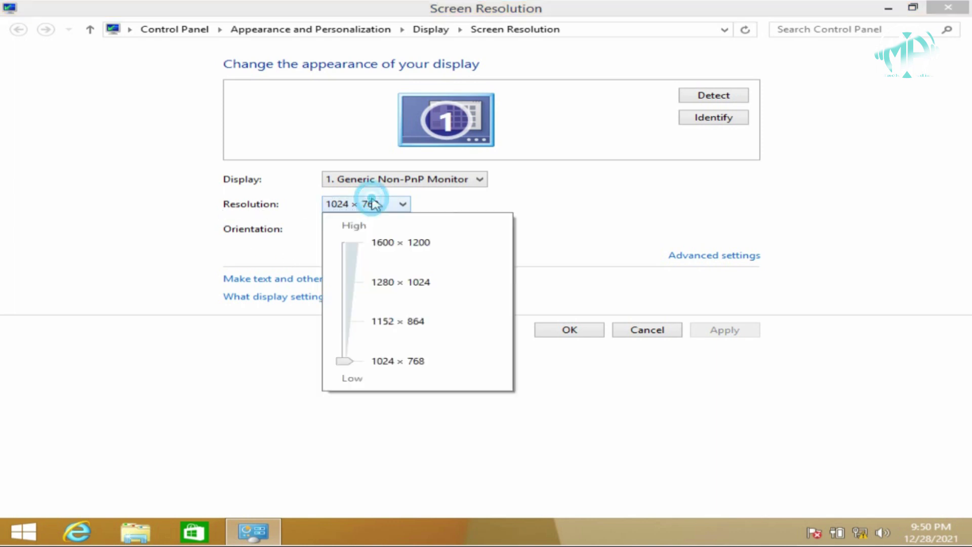
left_click(345, 245)
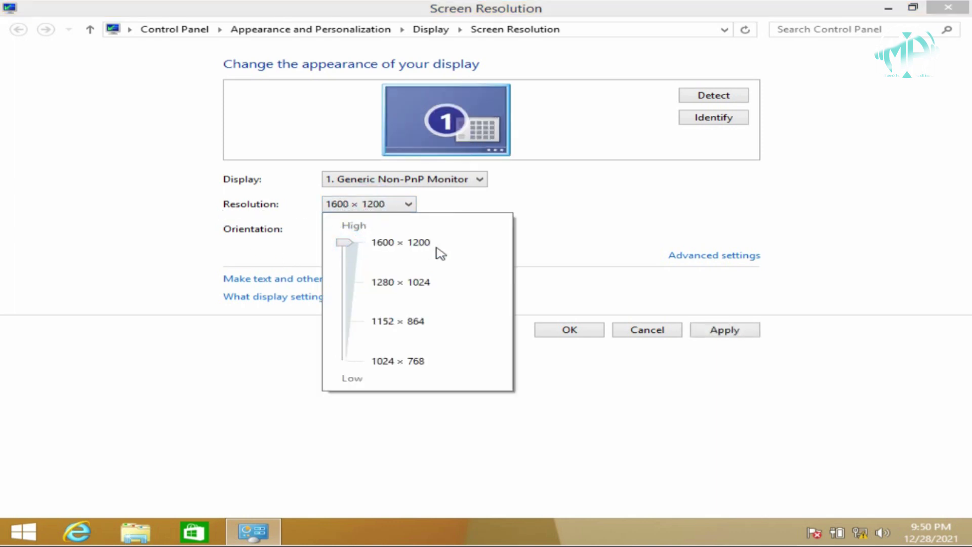
left_click(744, 330)
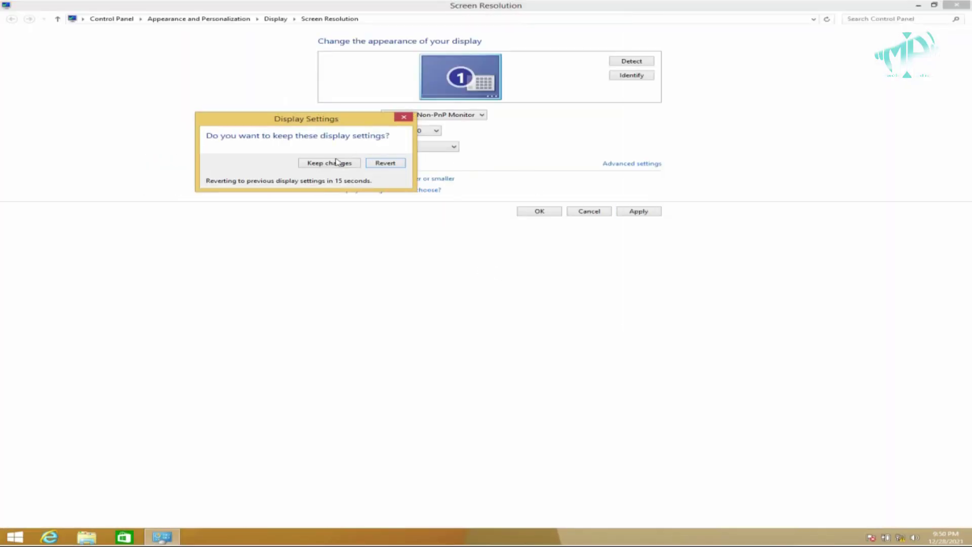
left_click(332, 168)
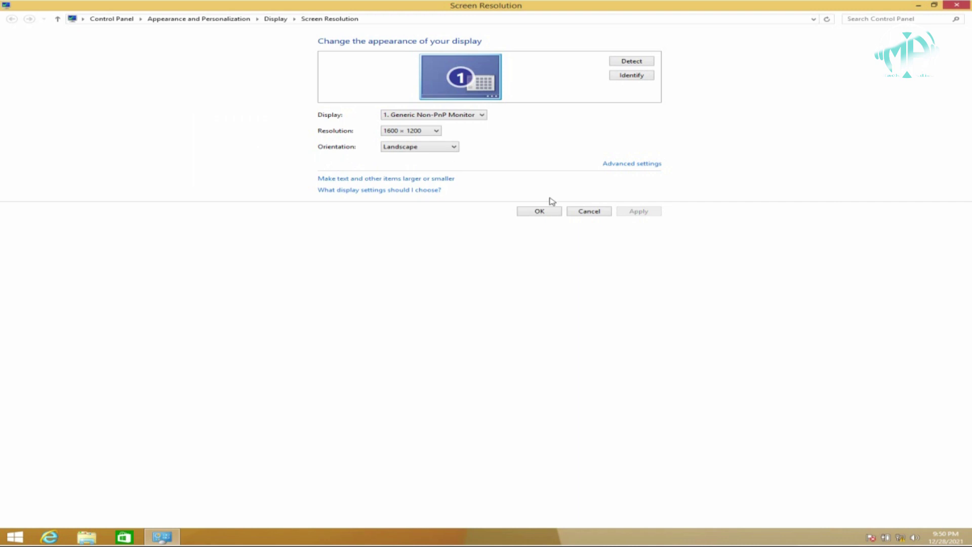
left_click(539, 211)
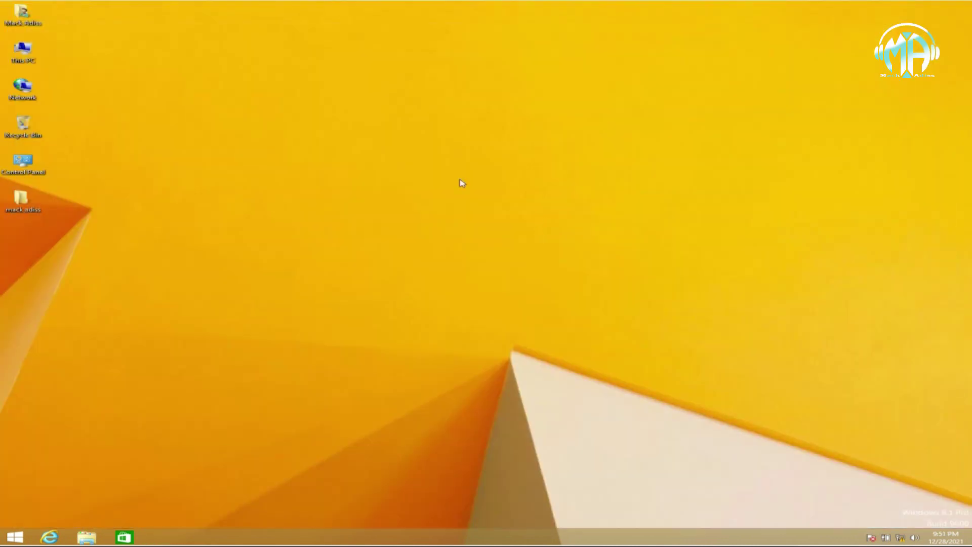
right_click(173, 76)
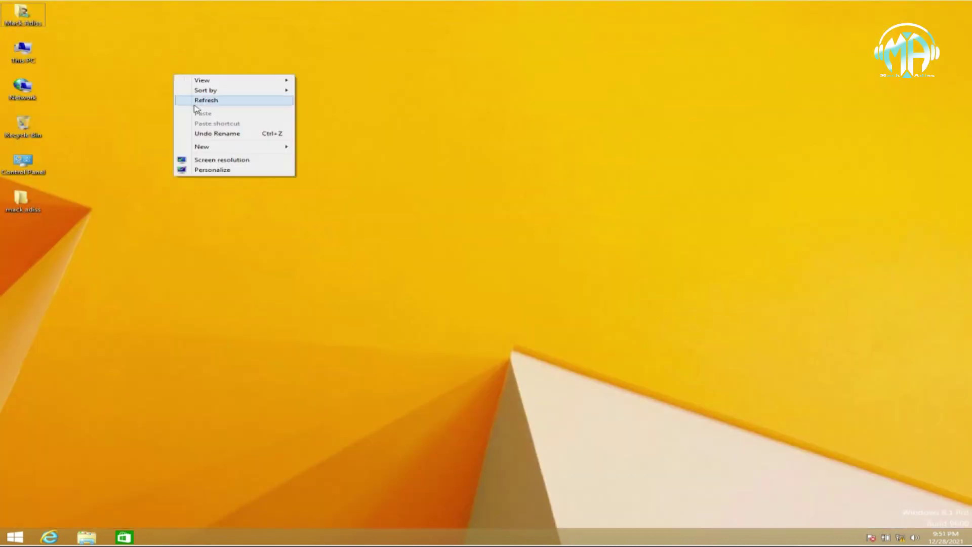
left_click(207, 101)
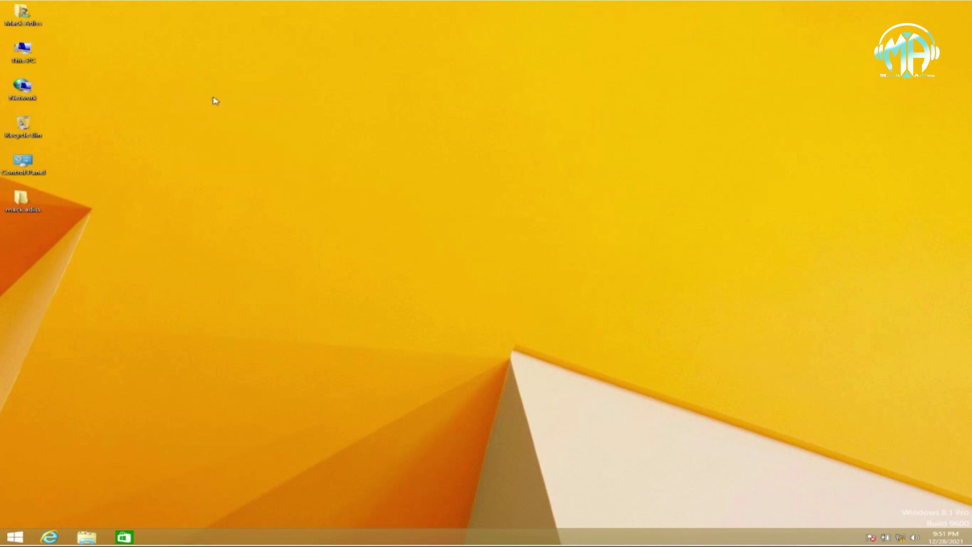
- Change the screen resolution to 1152 × 864, keep the changes and refresh the desktop
right_click(293, 129)
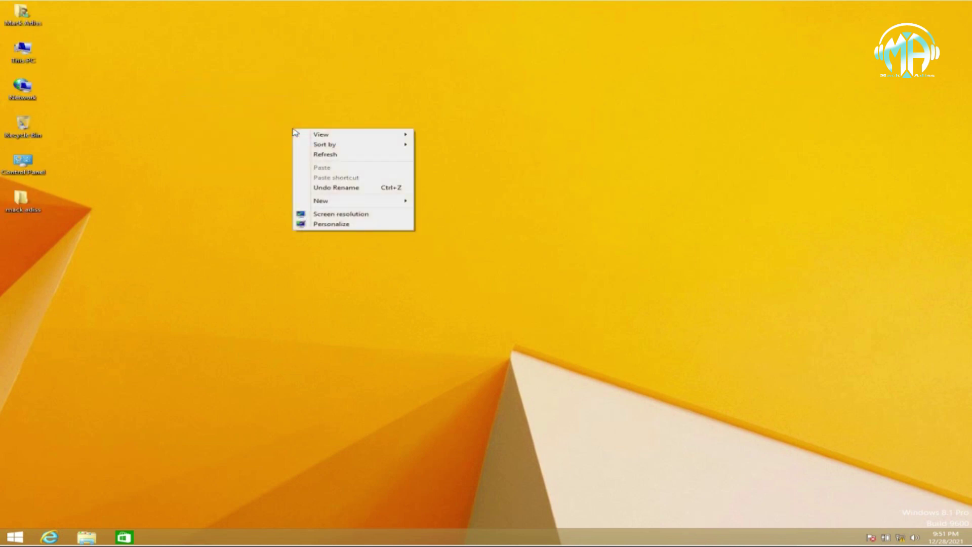
left_click(349, 214)
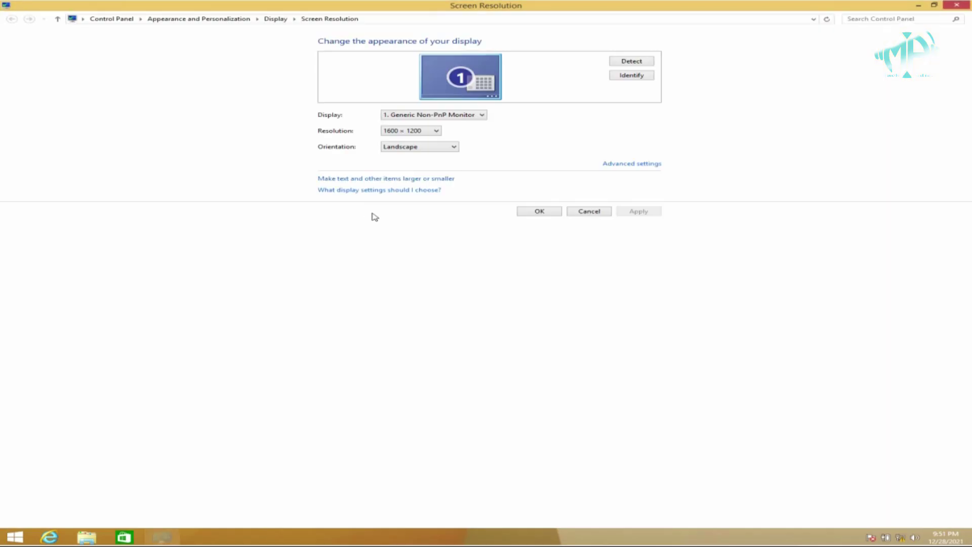
left_click(434, 133)
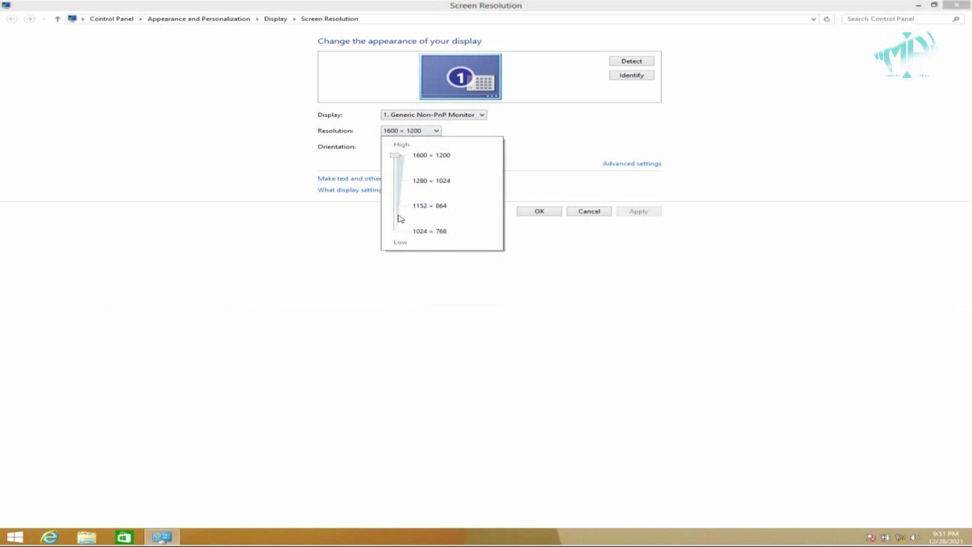
left_click(398, 208)
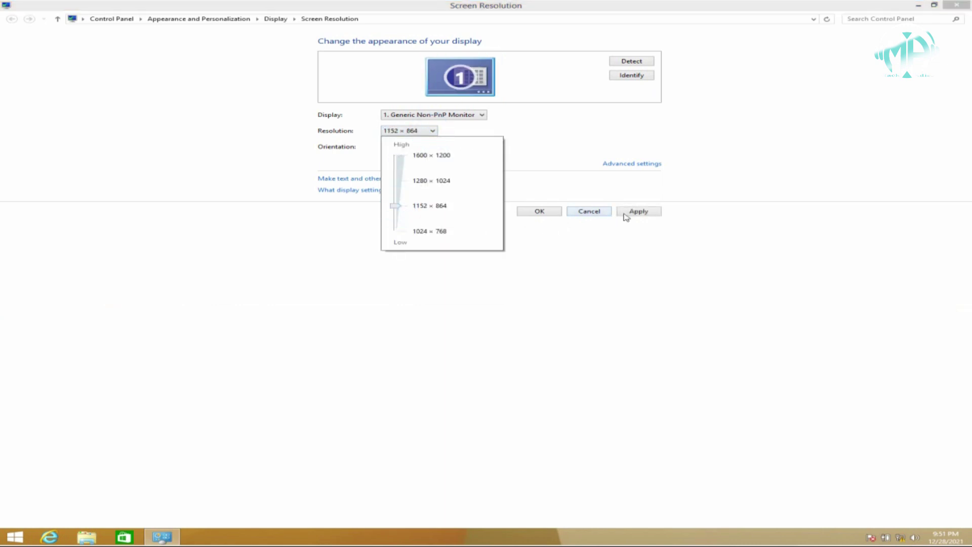
left_click(626, 215)
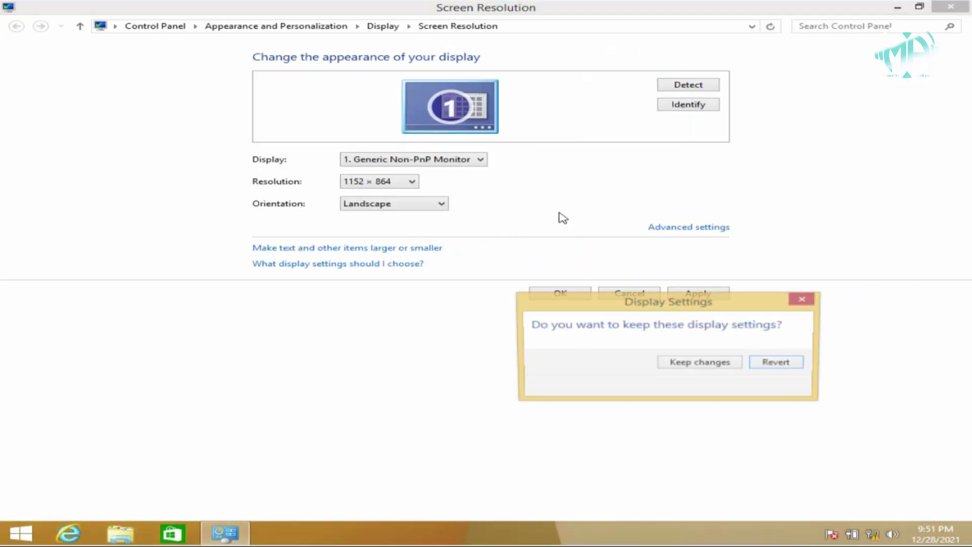
left_click(706, 362)
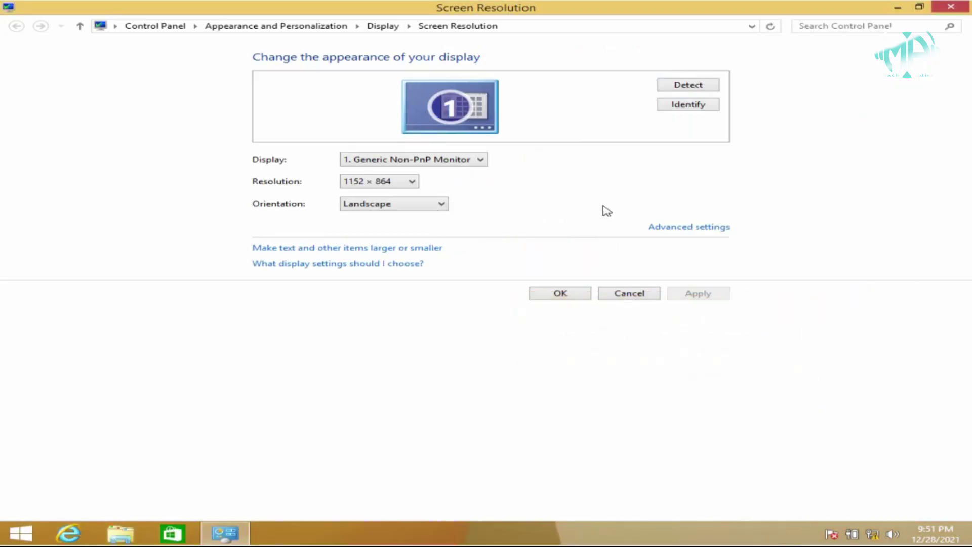
left_click(565, 292)
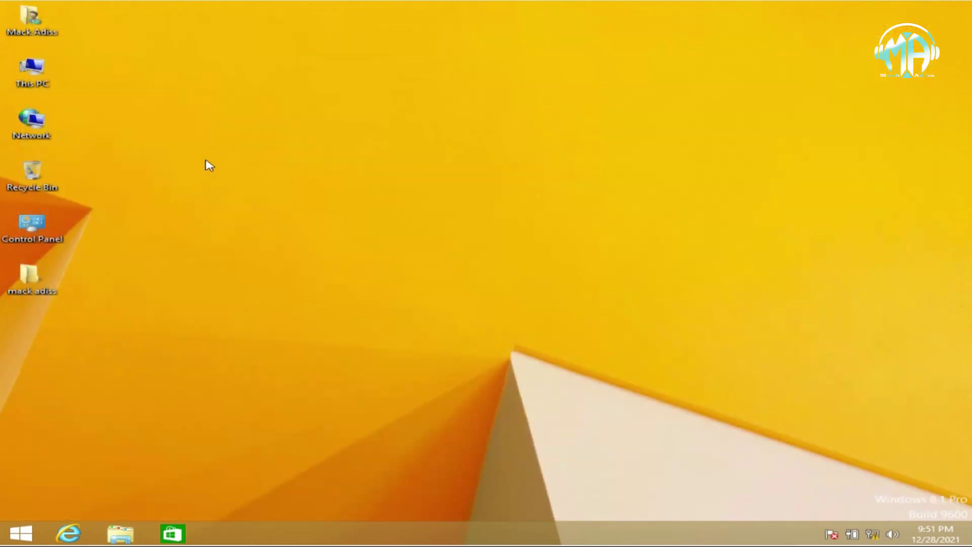
right_click(206, 146)
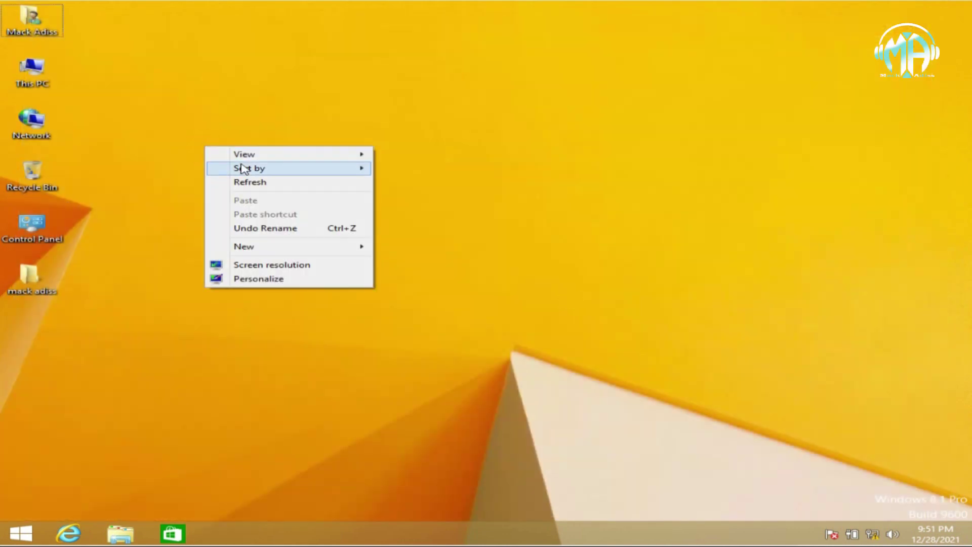
mouse_move(254, 152)
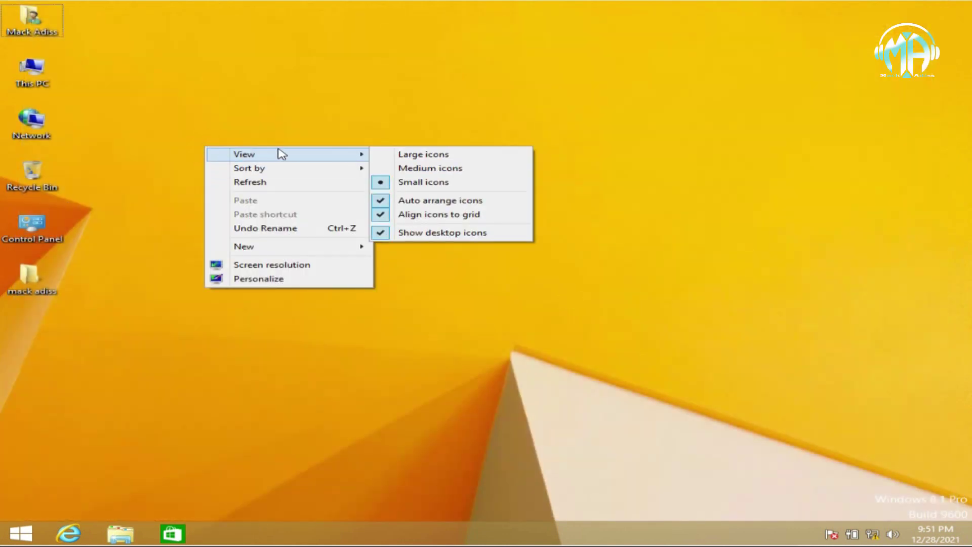
left_click(284, 181)
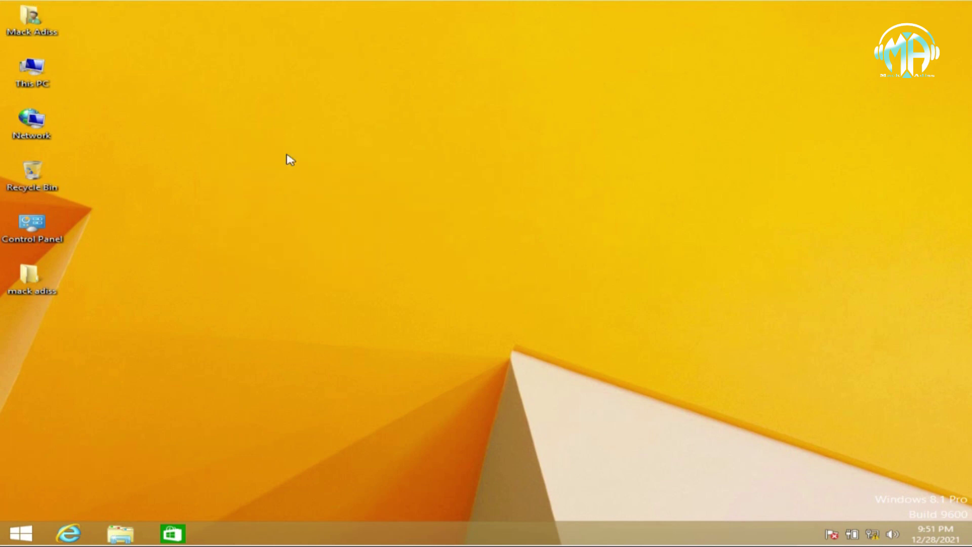
- Rename the This PC desktop icon with the account owner's name and refresh the desktop
right_click(273, 107)
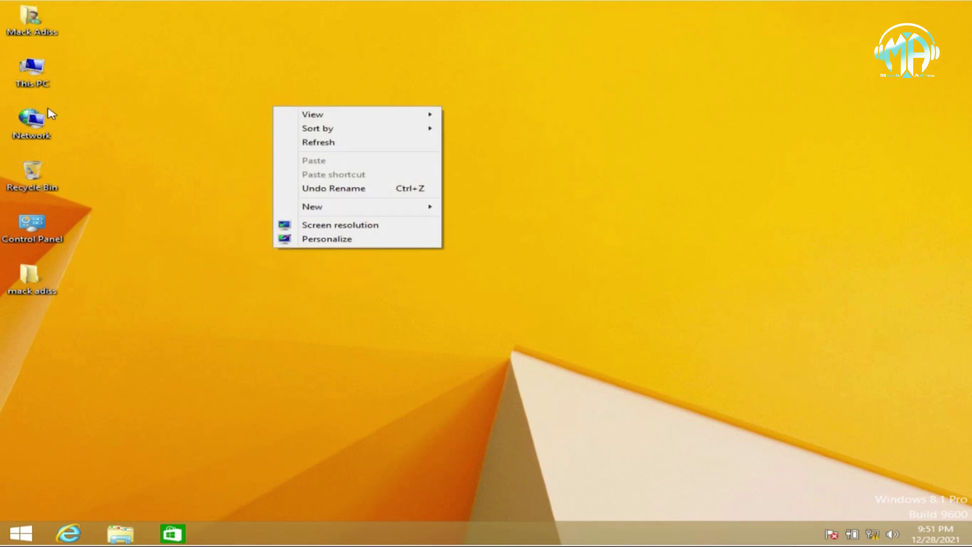
left_click(35, 70)
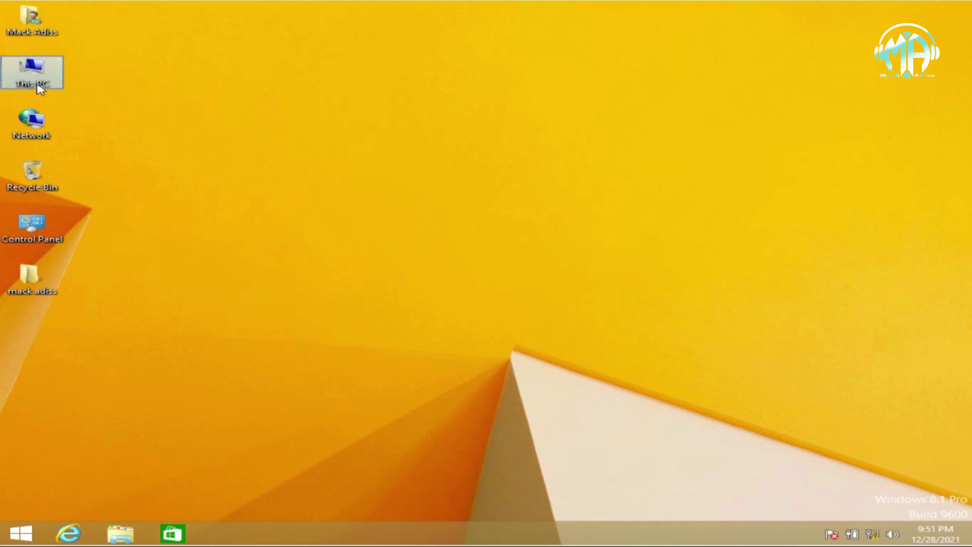
right_click(39, 85)
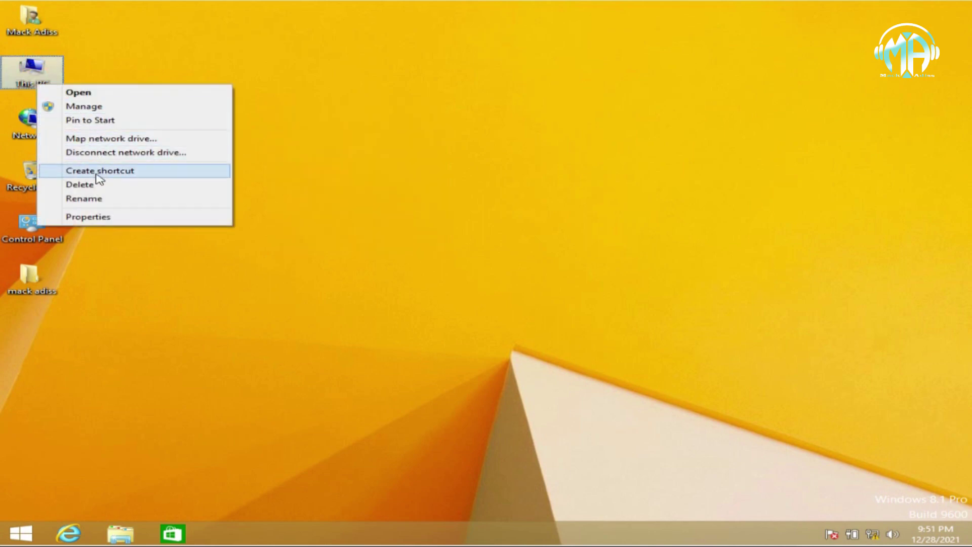
left_click(96, 200)
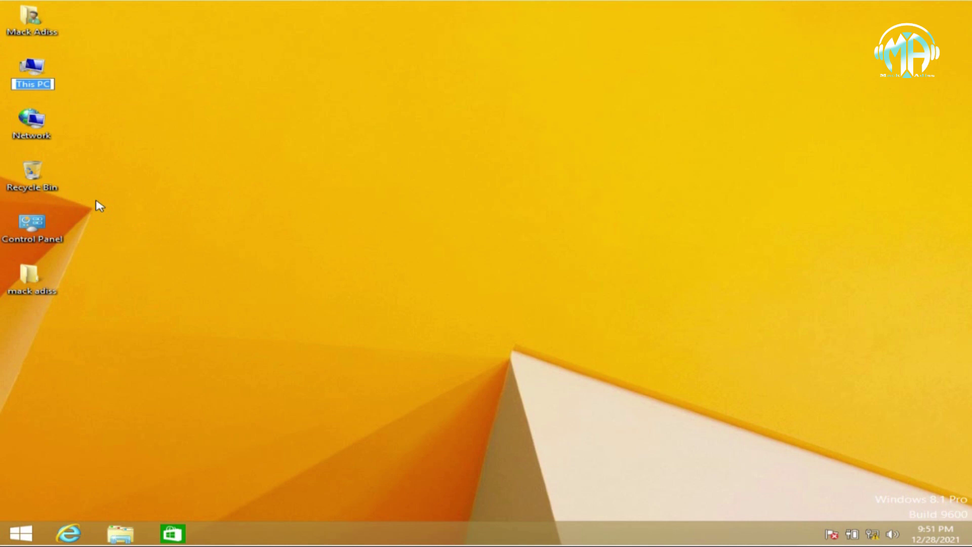
type("mack adiss")
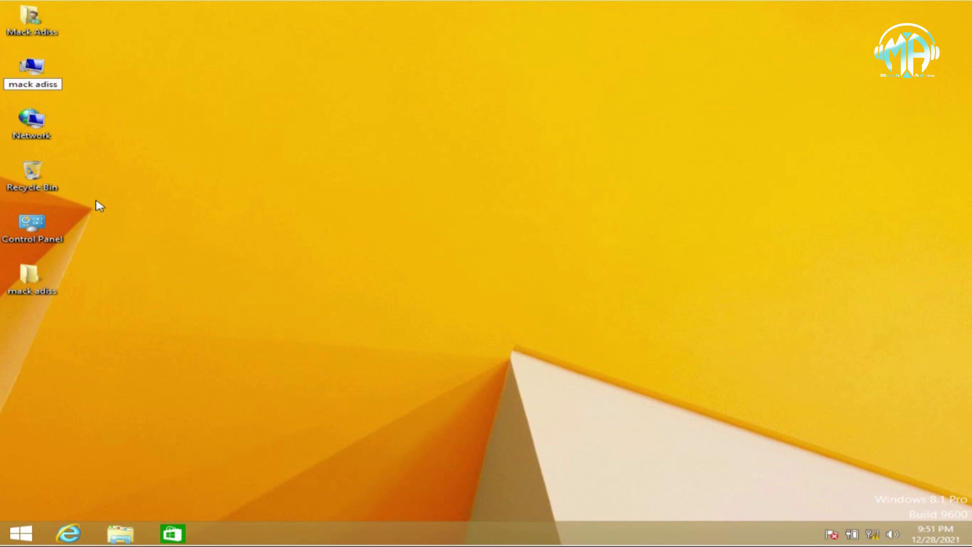
key("Return")
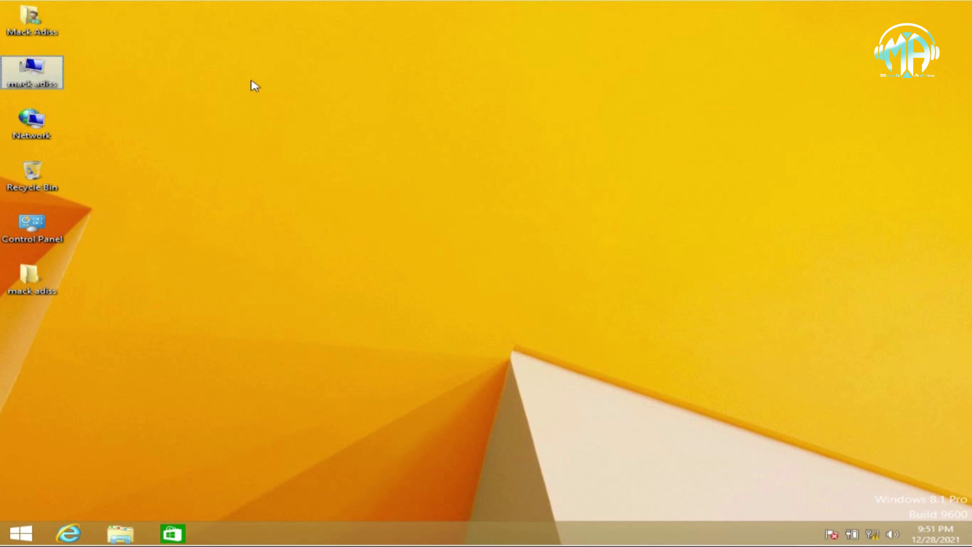
left_click(278, 45)
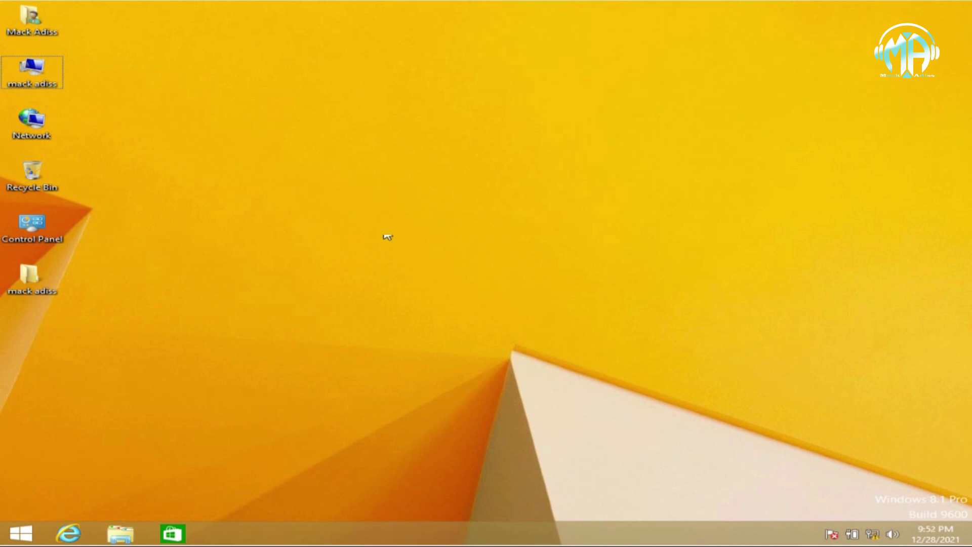
right_click(391, 100)
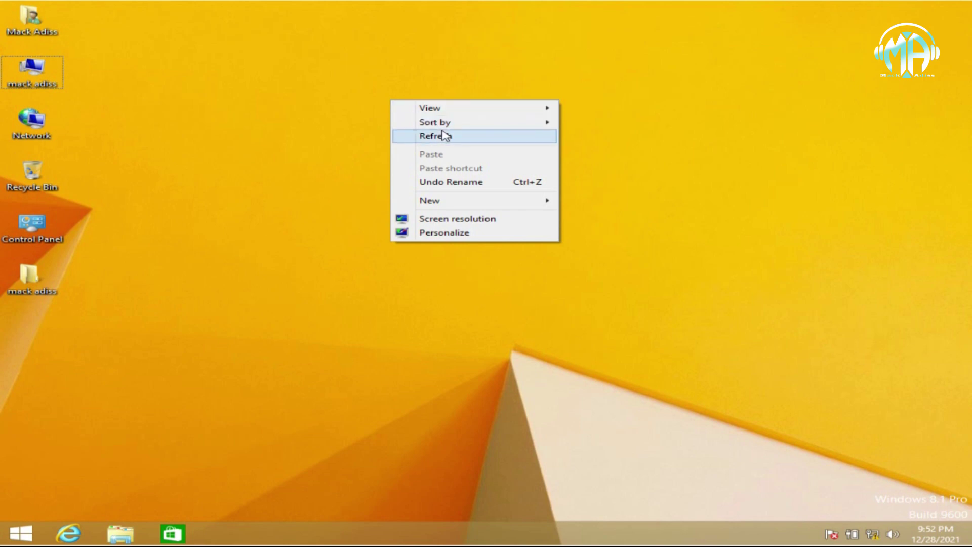
left_click(445, 135)
right_click(423, 116)
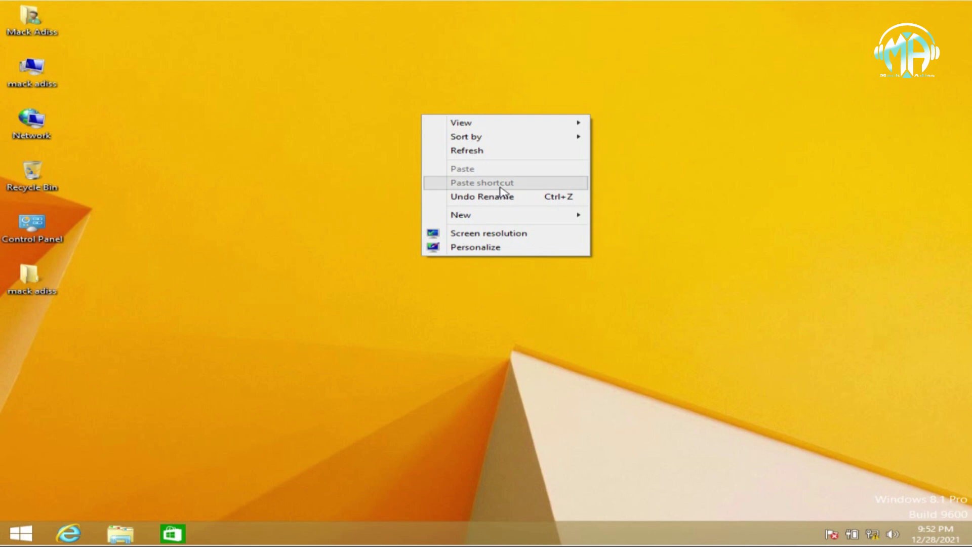
left_click(690, 121)
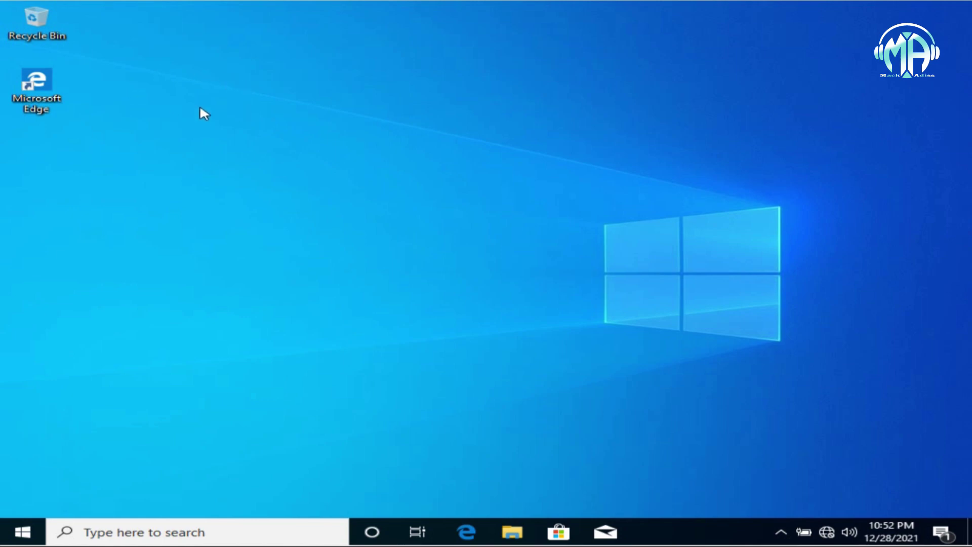
- On the Windows 10 desktop, open the personalization settings and look over the Background page options
right_click(232, 119)
mouse_move(267, 130)
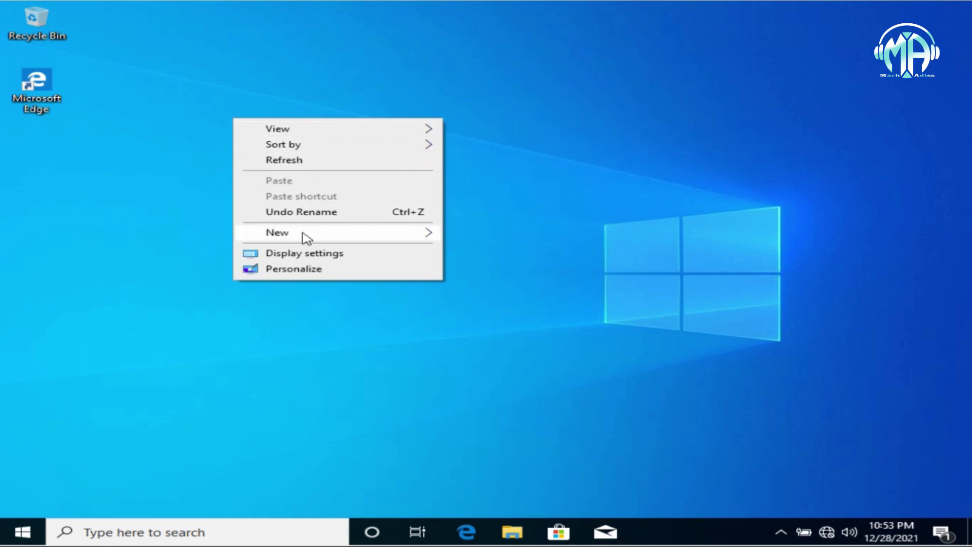
left_click(294, 270)
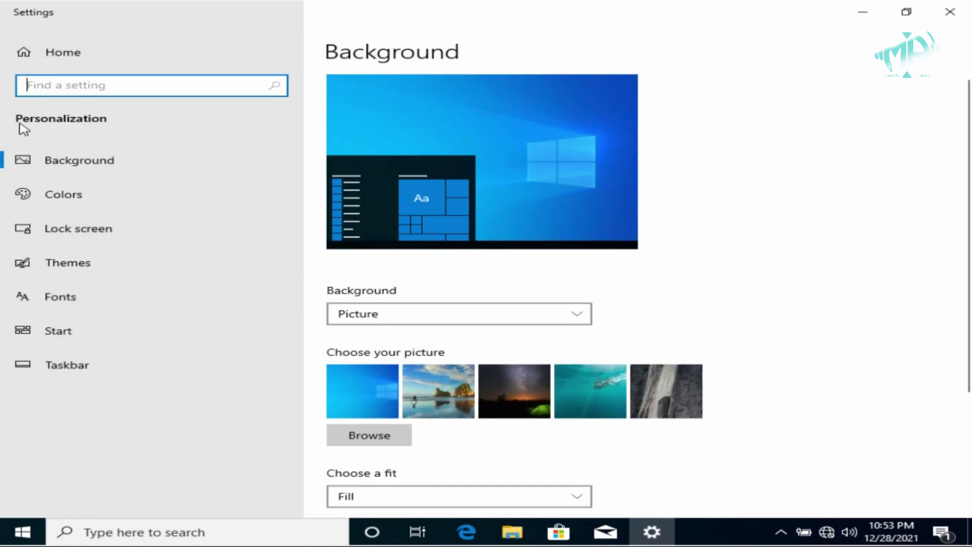
scroll(525, 178, "down", 3)
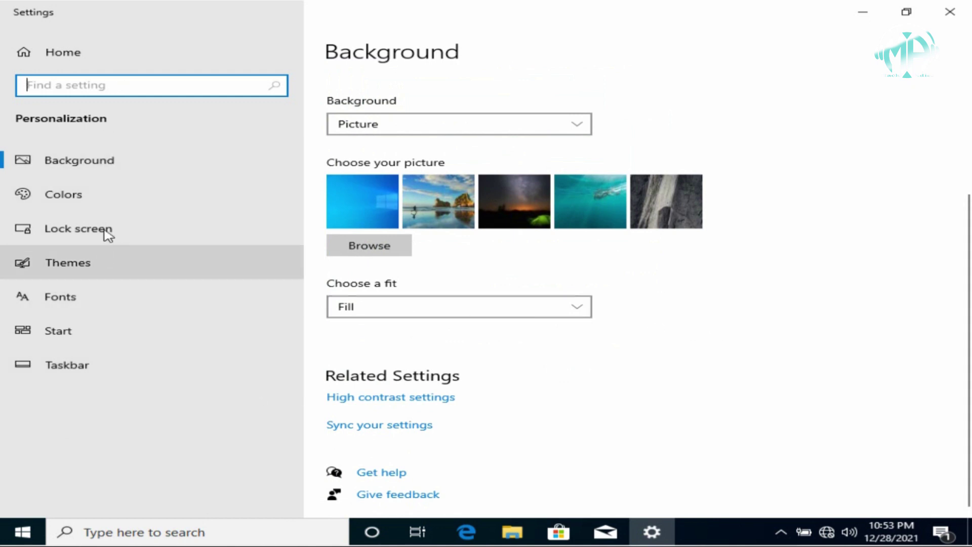
left_click(71, 168)
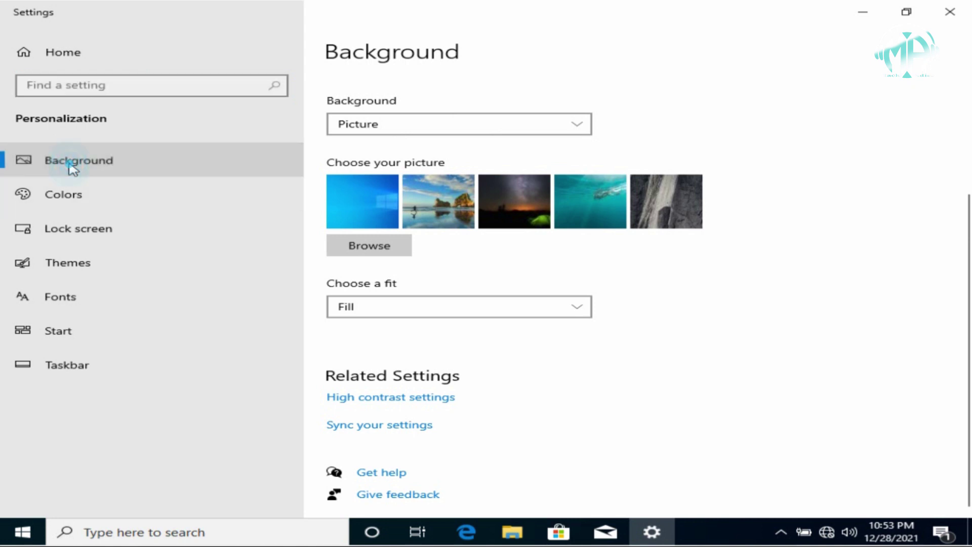
- Look over the accent color options on the Colors page and open the Lock screen page
left_click(55, 197)
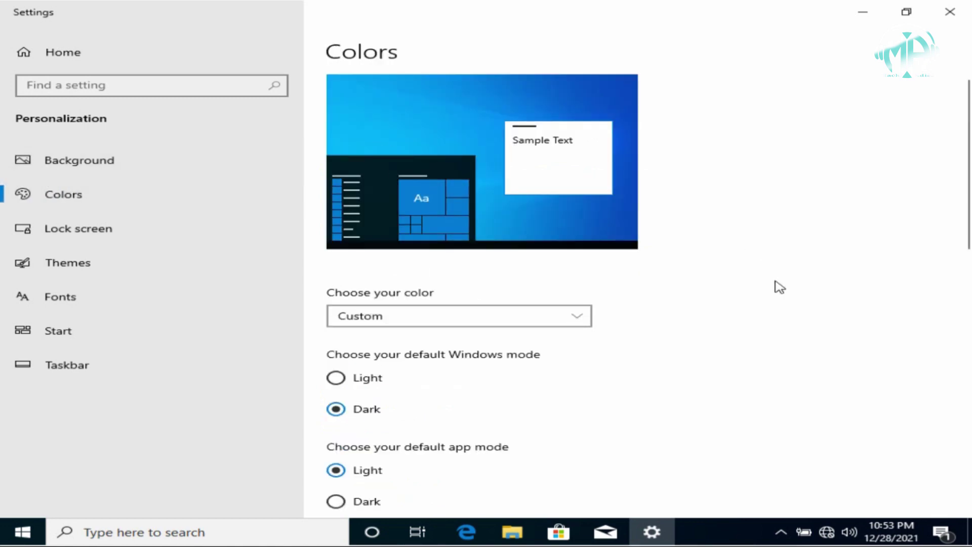
scroll(780, 287, "down", 10)
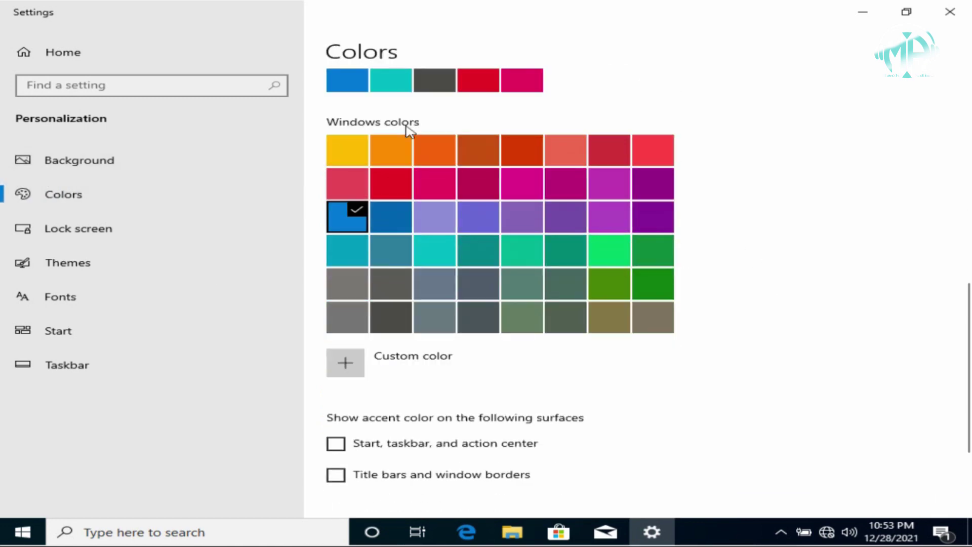
left_click(88, 231)
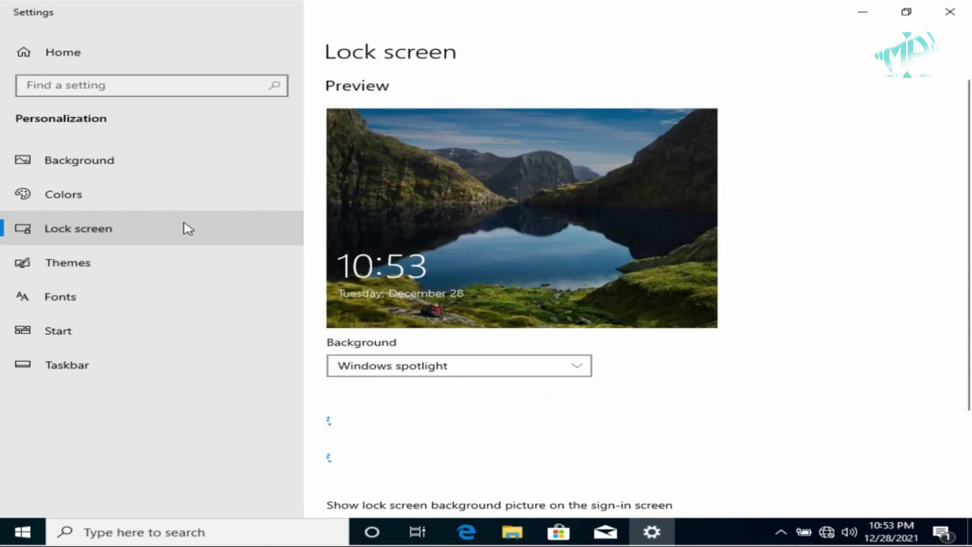
- From the Themes page, enable the Computer, User's Files, Network and Control Panel desktop icons, apply the change and close the settings
left_click(60, 261)
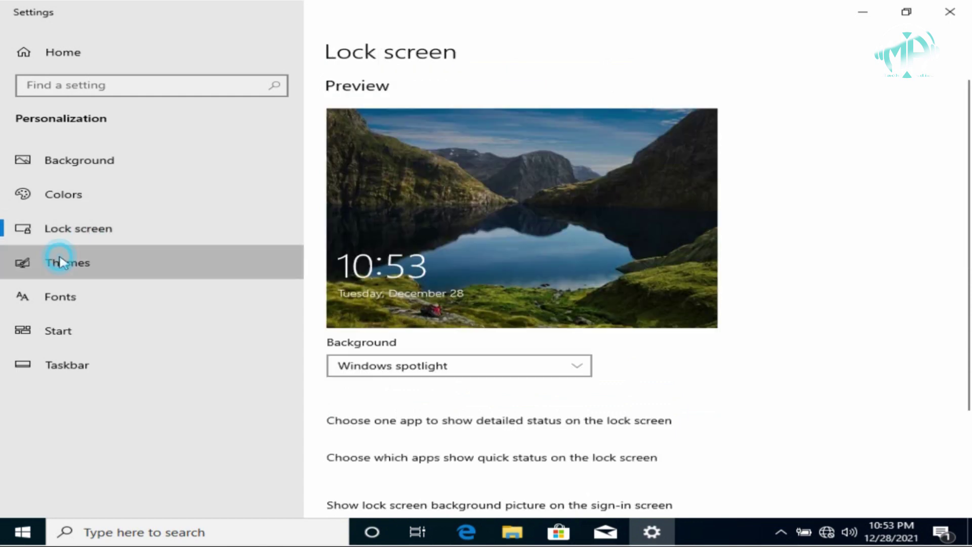
scroll(592, 330, "down", 1)
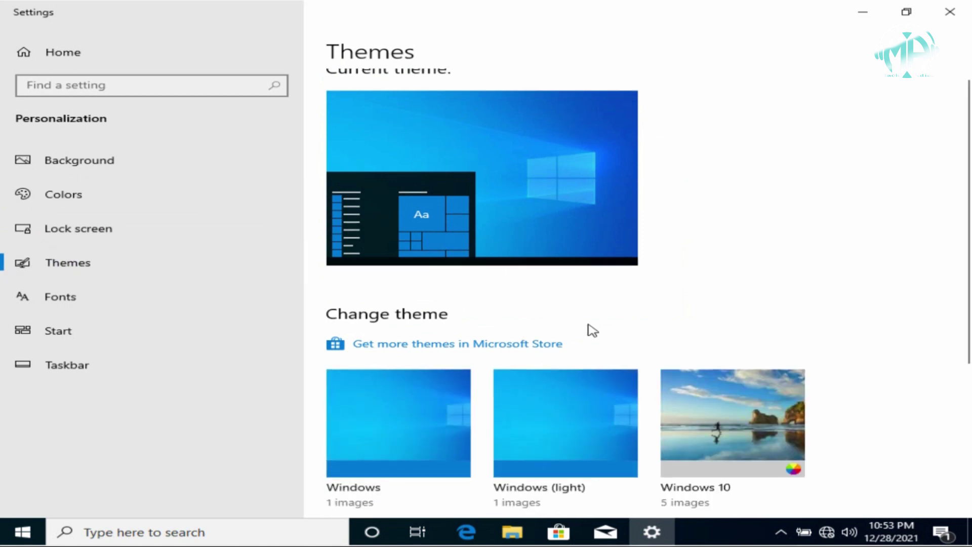
scroll(592, 330, "down", 6)
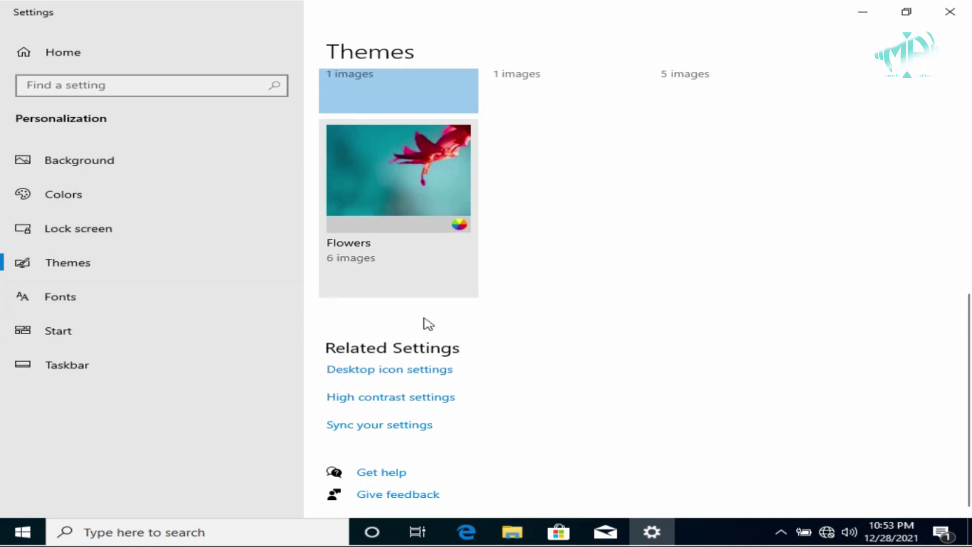
left_click(423, 375)
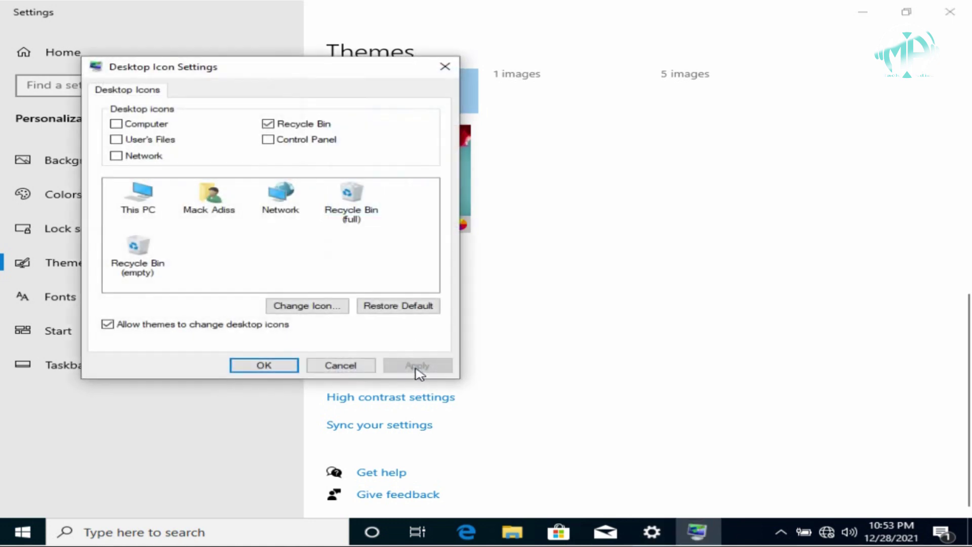
left_click(117, 124)
left_click(116, 140)
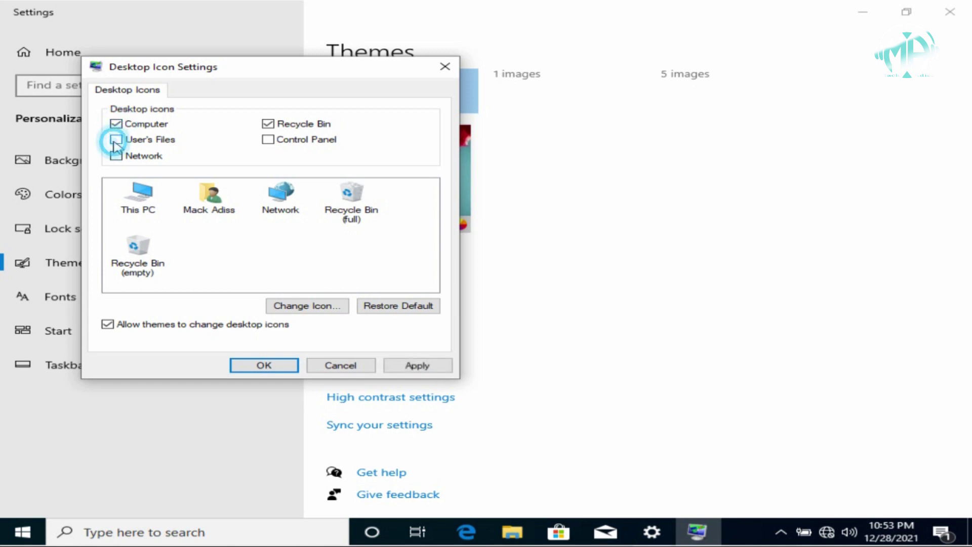
left_click(117, 157)
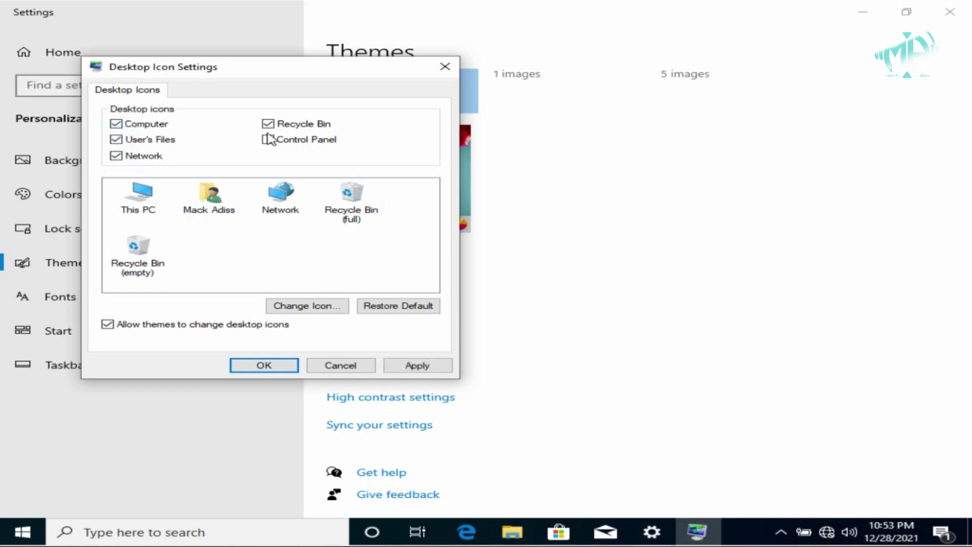
left_click(273, 142)
left_click(418, 365)
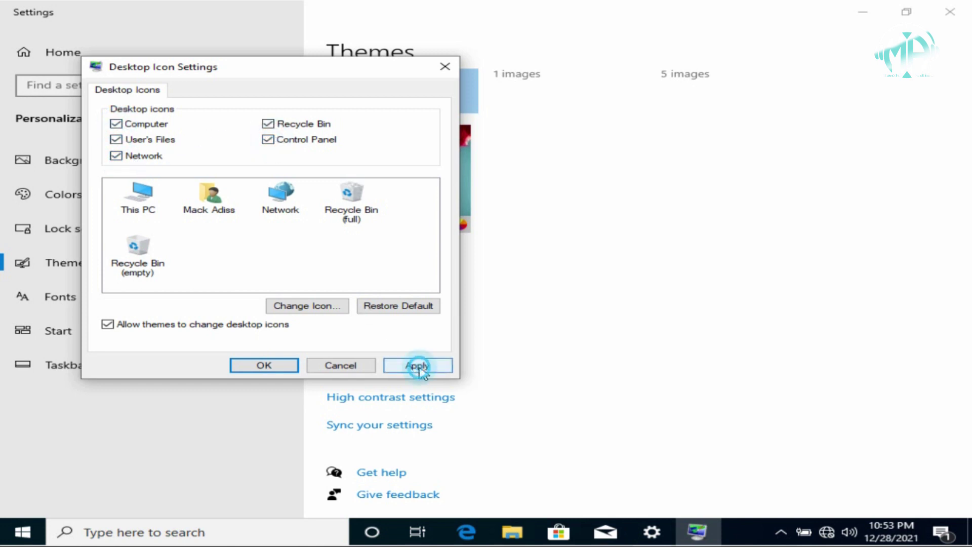
left_click(275, 366)
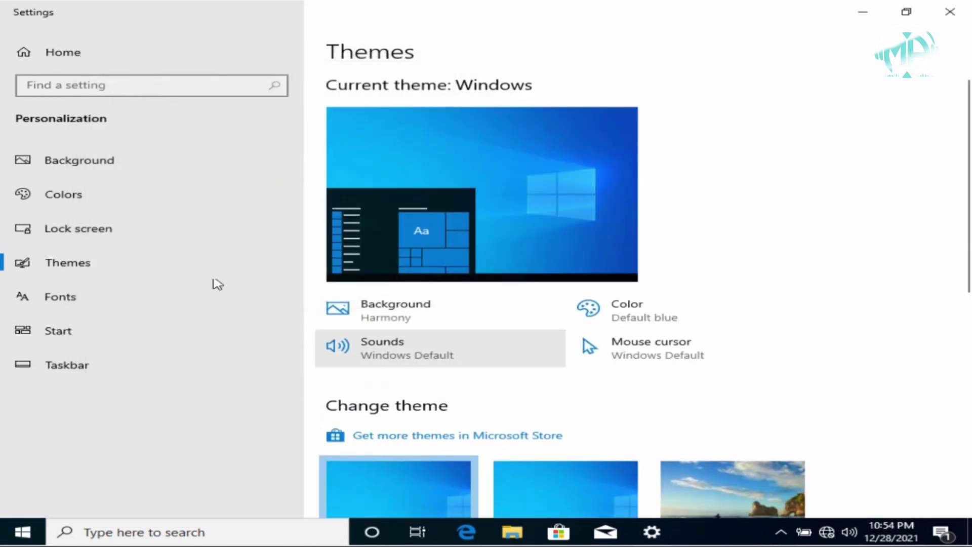
left_click(950, 12)
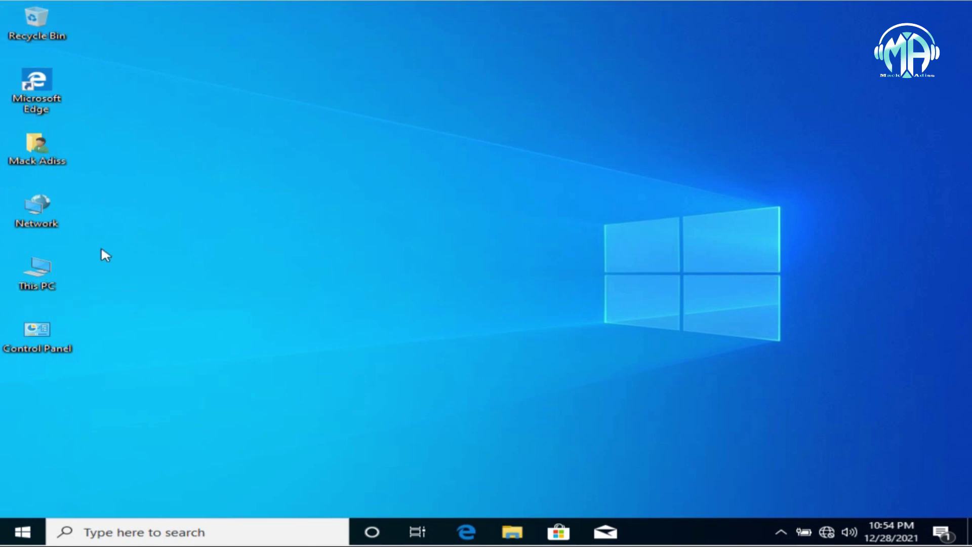
- View the basic system information in the properties of This PC, and close the window
right_click(54, 273)
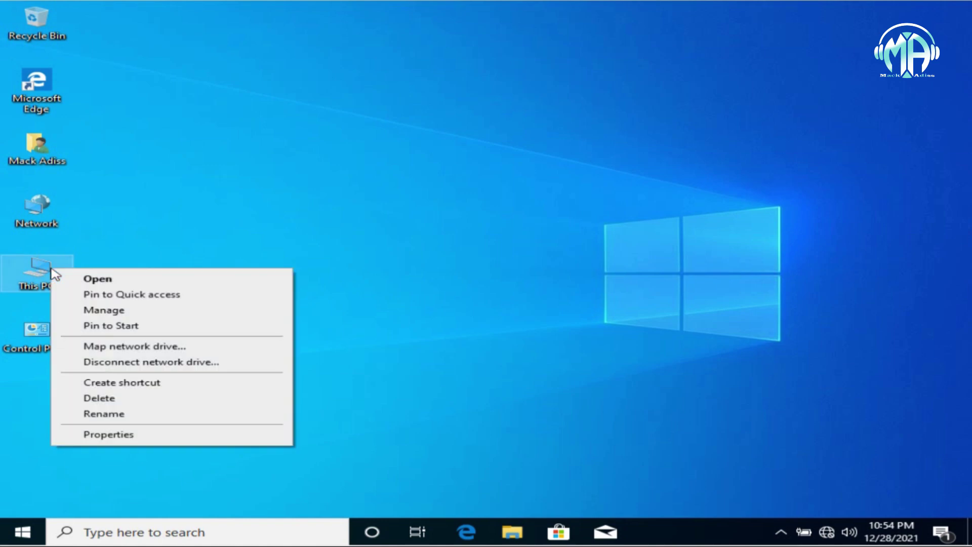
left_click(177, 437)
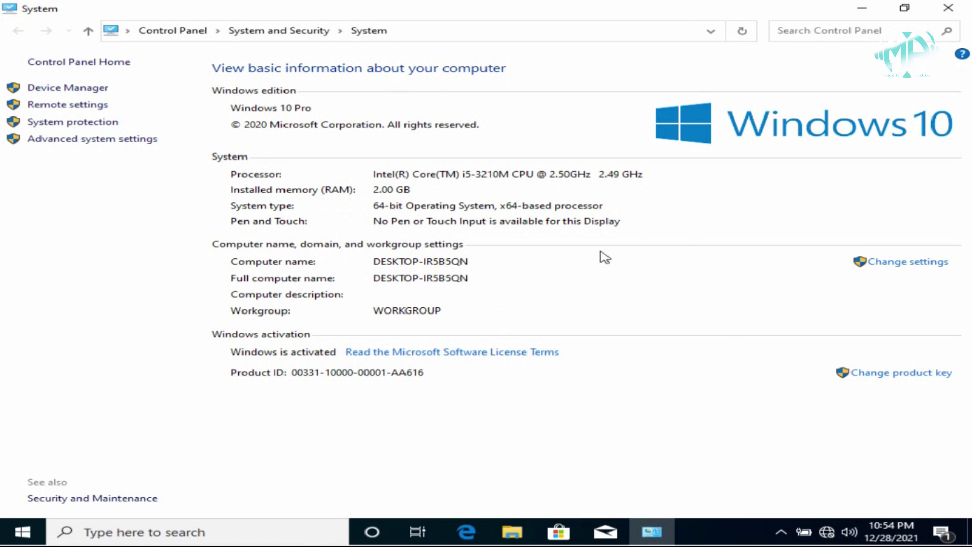
left_click(947, 8)
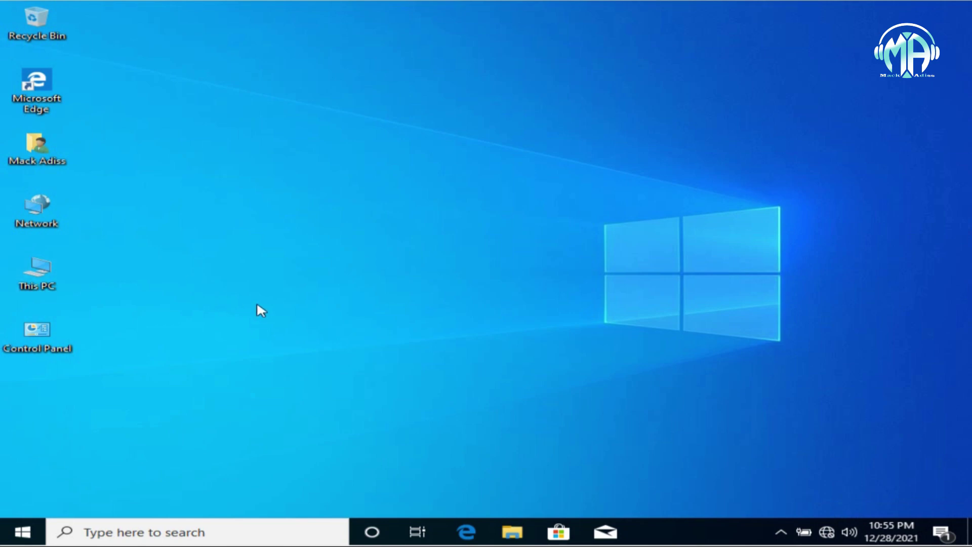
- Open the Start menu and browse through its full list of apps
left_click(23, 533)
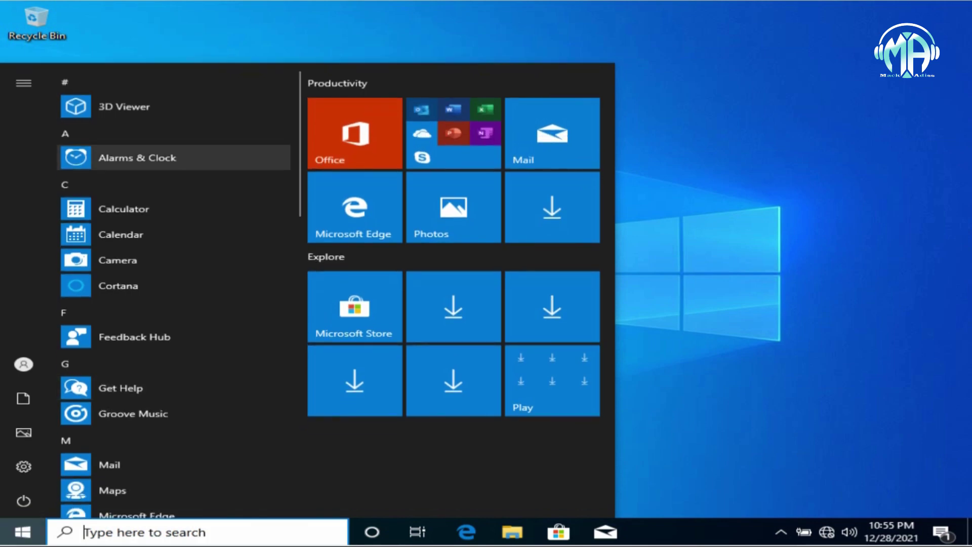
scroll(213, 175, "down", 4)
scroll(212, 180, "down", 14)
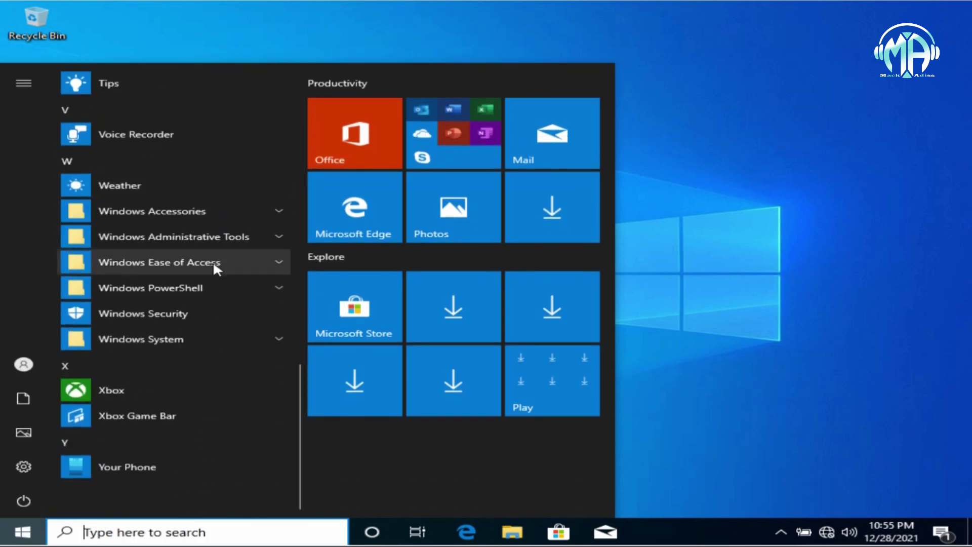
scroll(217, 264, "up", 15)
scroll(218, 266, "down", 15)
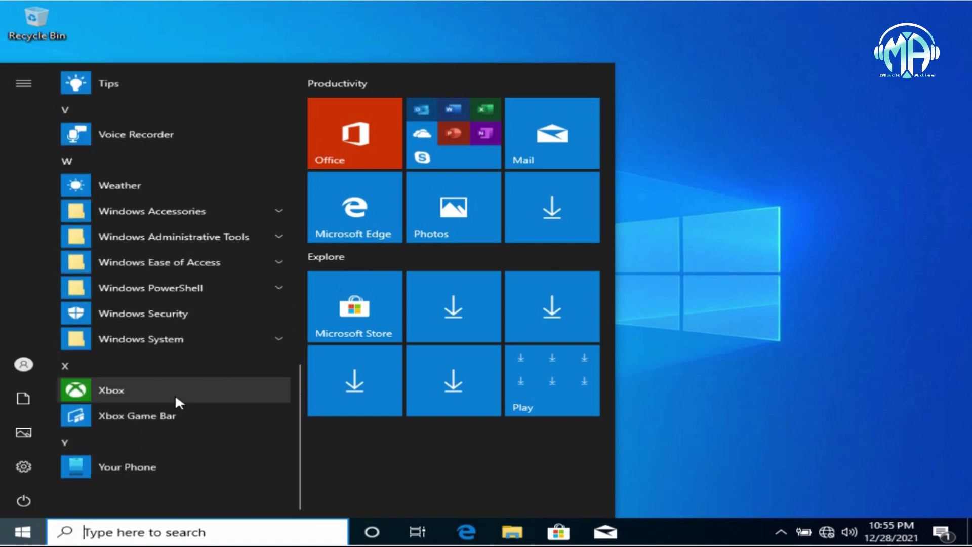
- Examine the Power and user account options in the Start menu, and close it
mouse_move(18, 501)
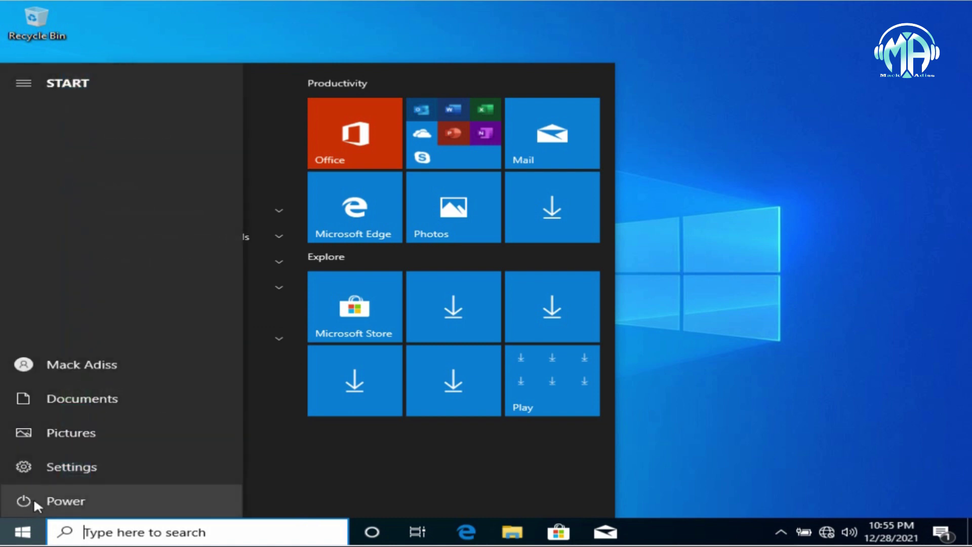
left_click(33, 497)
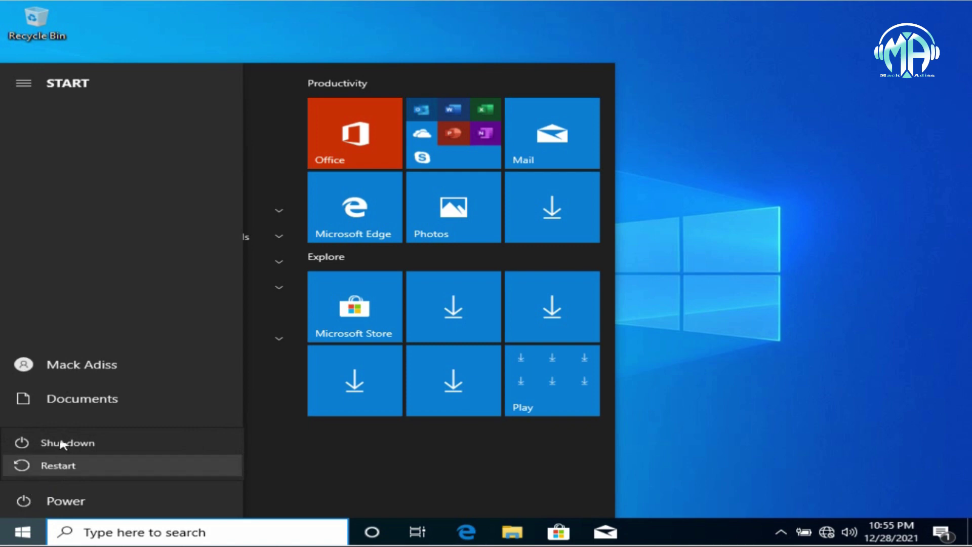
left_click(76, 224)
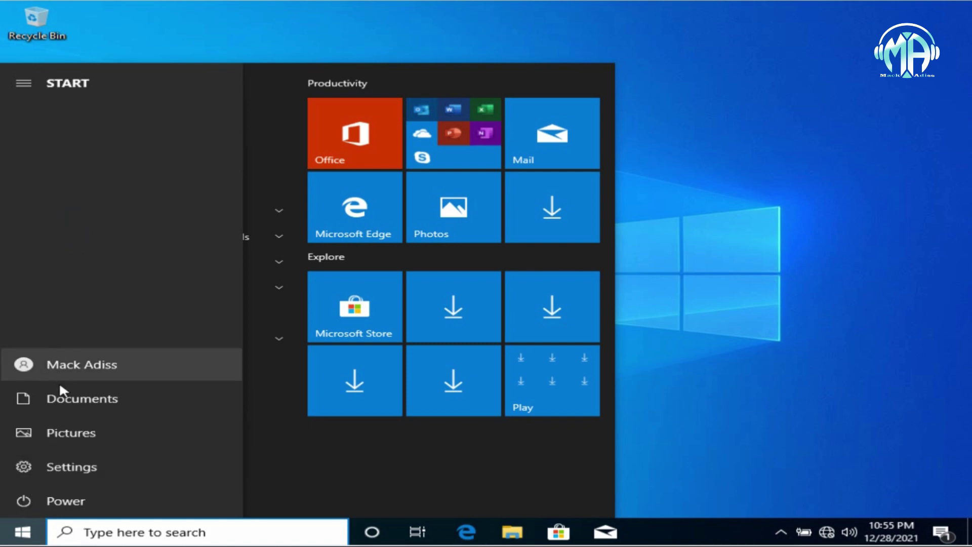
left_click(57, 365)
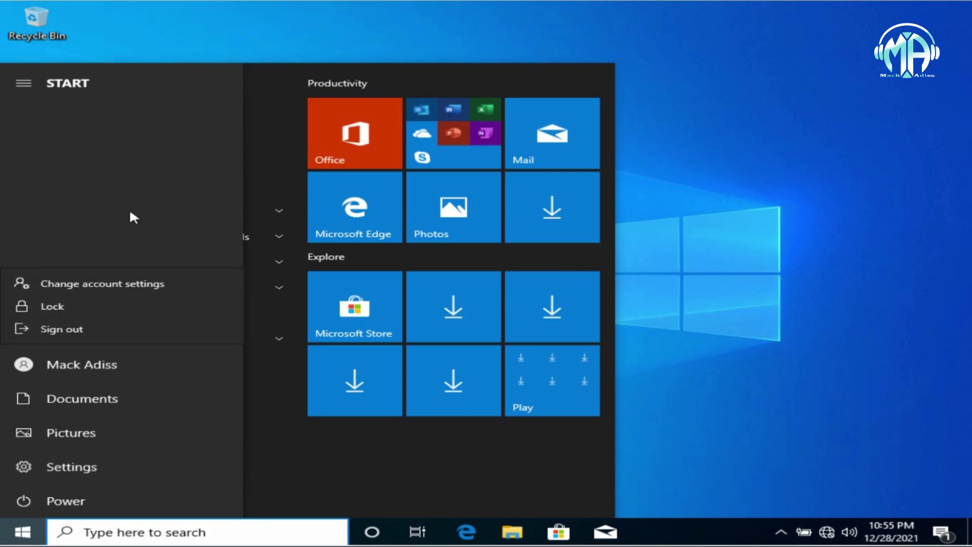
key("Escape")
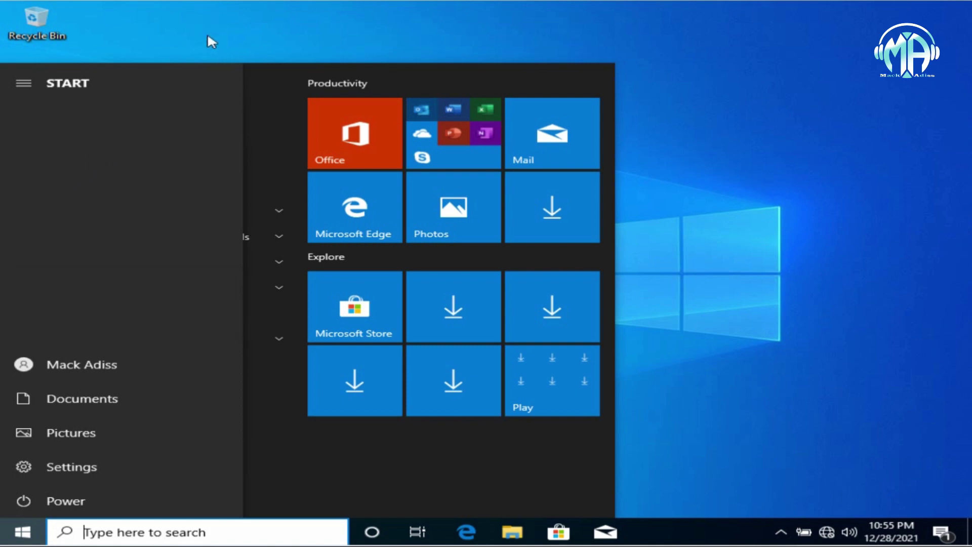
left_click(24, 81)
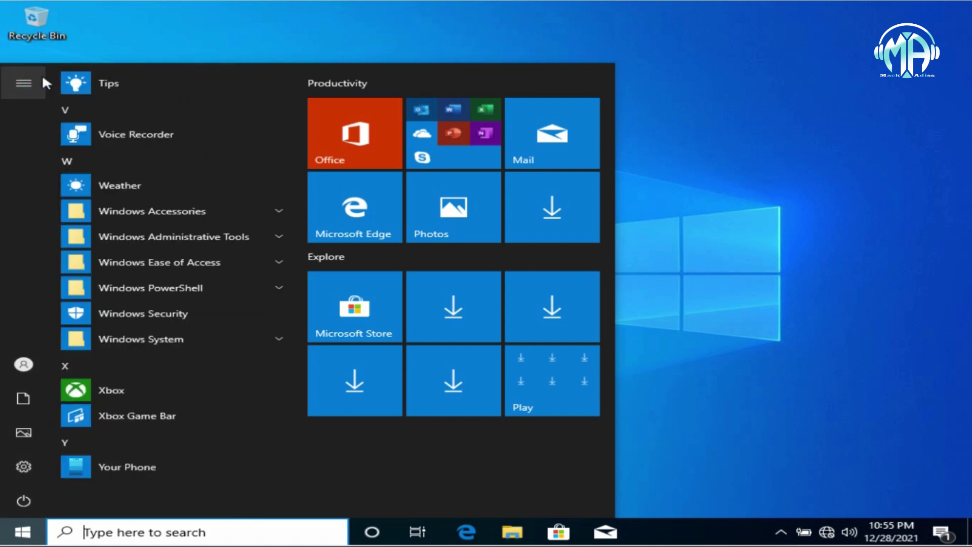
key("Escape")
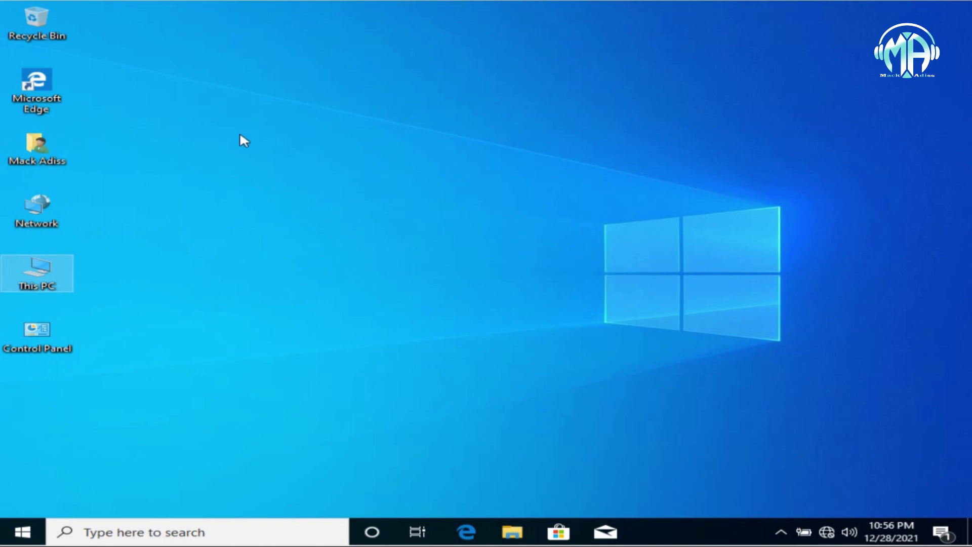
- Look over the desktop's view and sort options and refresh the desktop
right_click(220, 128)
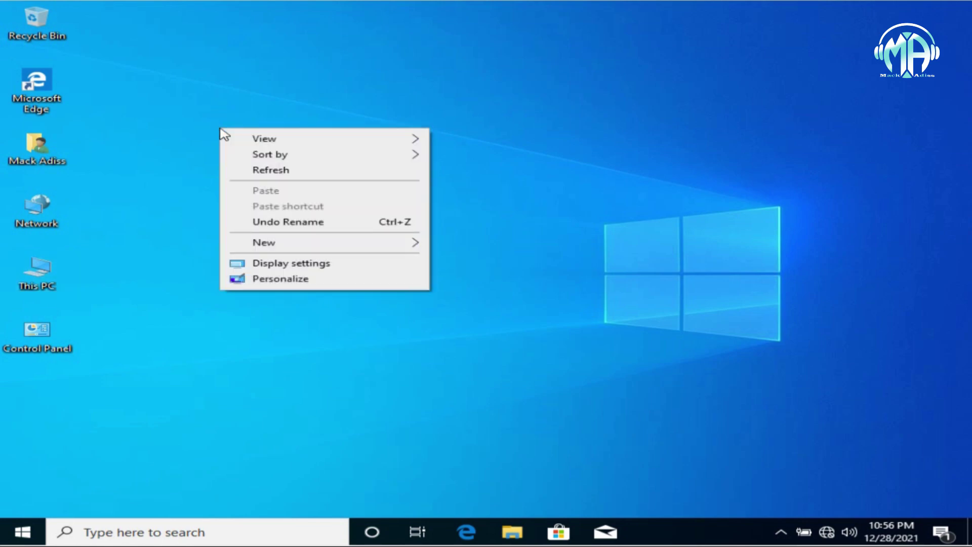
mouse_move(288, 141)
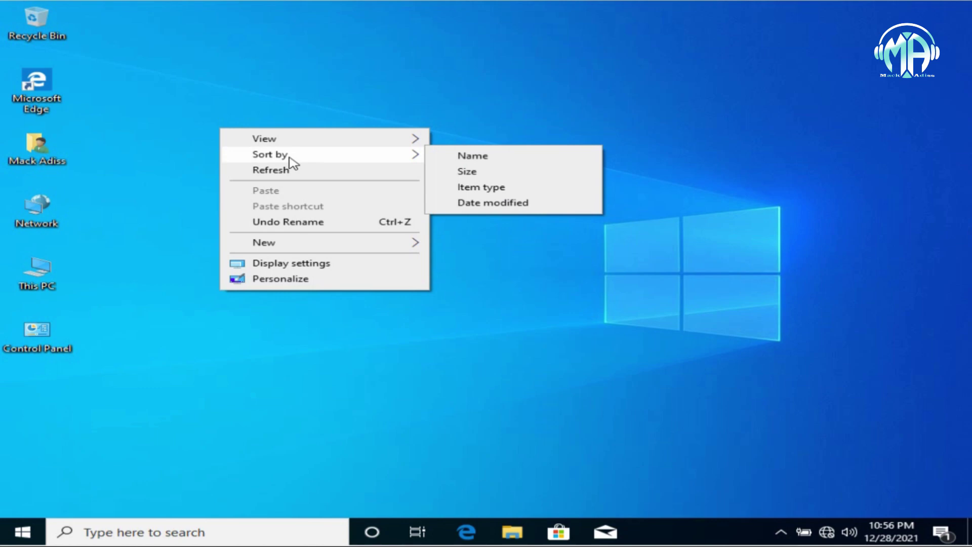
left_click(288, 171)
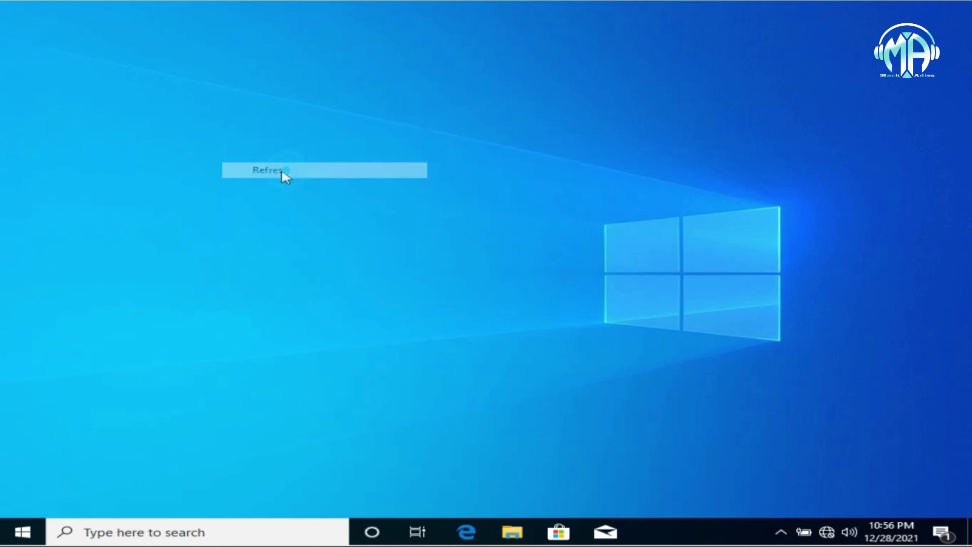
- Set the display resolution to 1600 × 1200, keep the changes and minimize the settings window
right_click(234, 101)
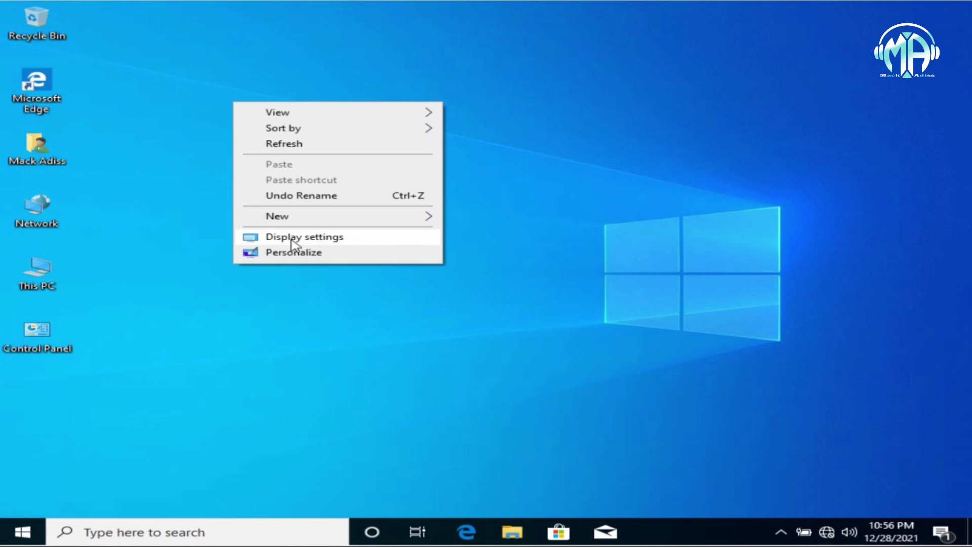
left_click(315, 239)
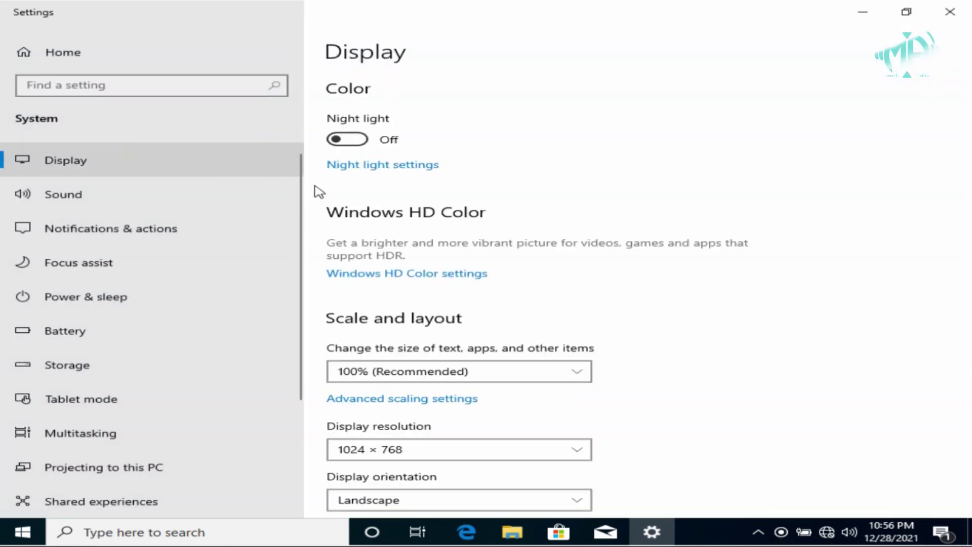
scroll(506, 300, "down", 3)
scroll(515, 302, "down", 2)
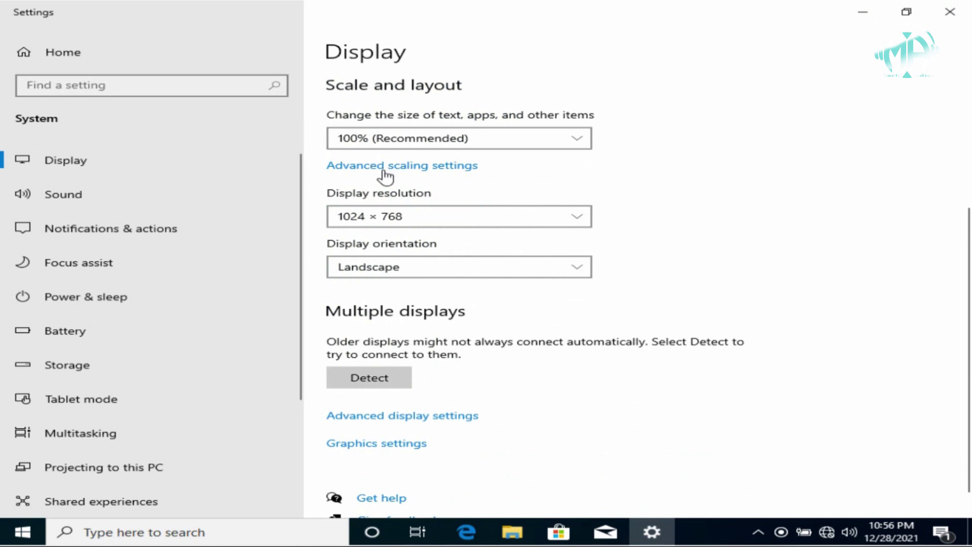
left_click(398, 217)
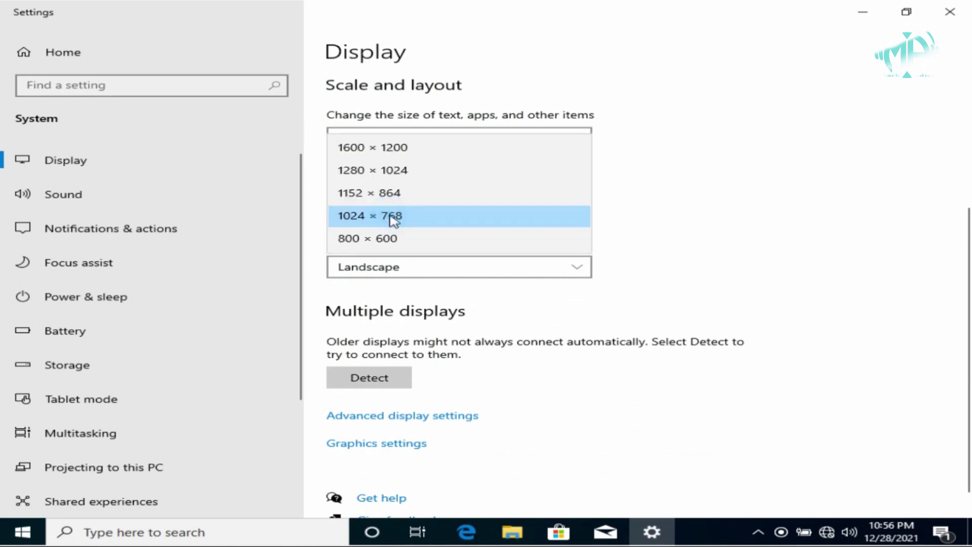
left_click(381, 148)
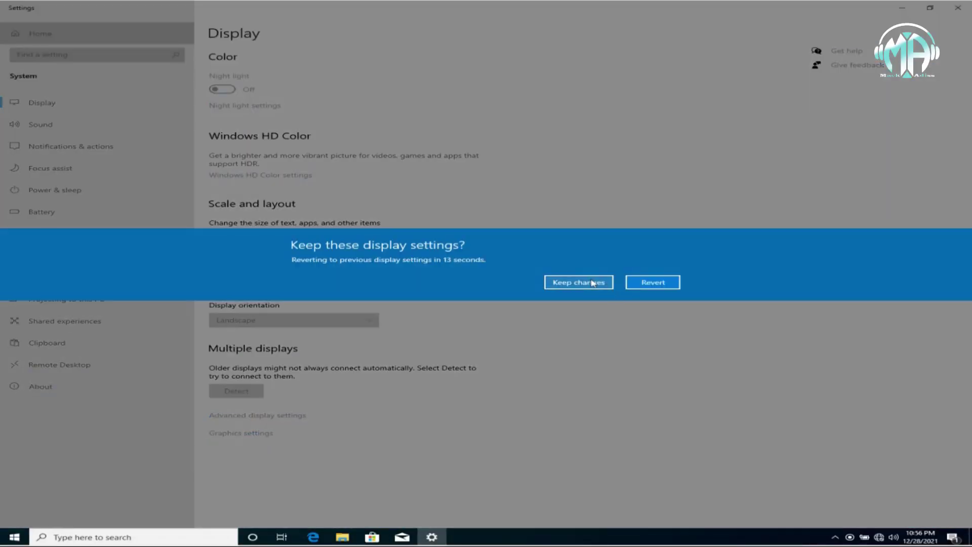
left_click(590, 287)
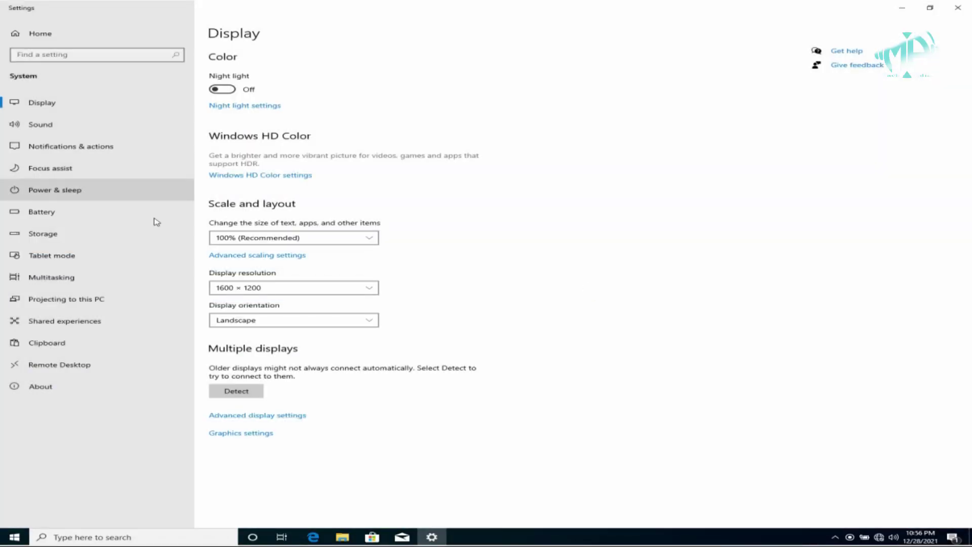
left_click(902, 8)
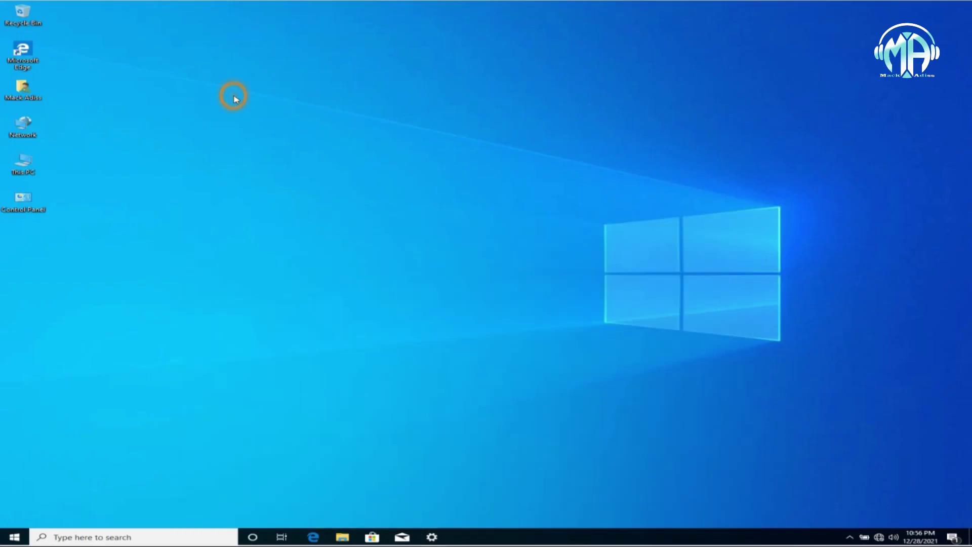
- Refresh the desktop, view the display settings and minimize the settings window
right_click(234, 98)
left_click(268, 122)
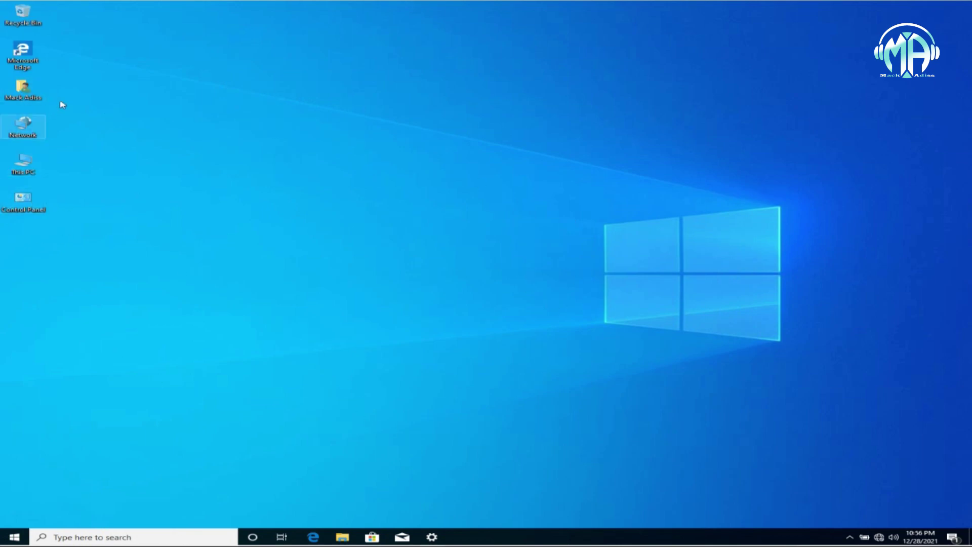
right_click(168, 47)
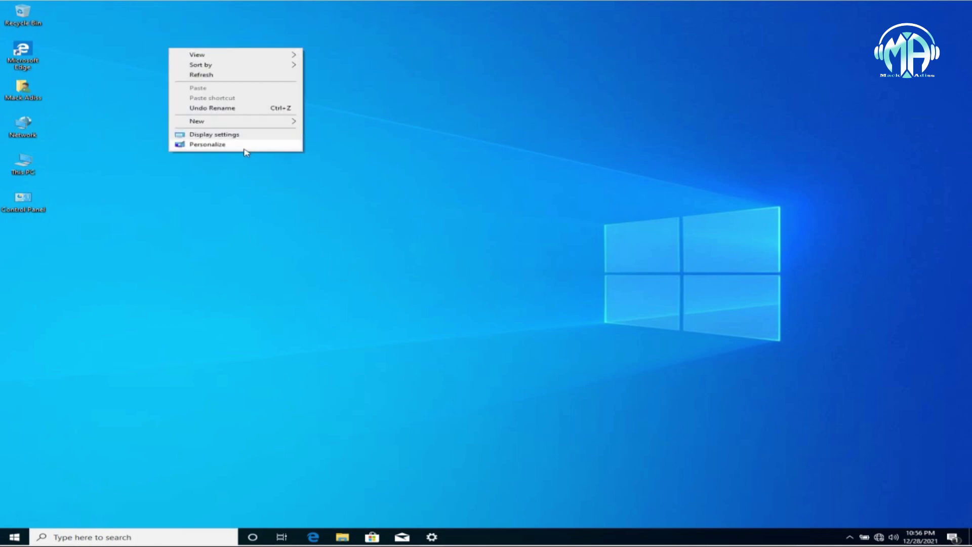
left_click(239, 135)
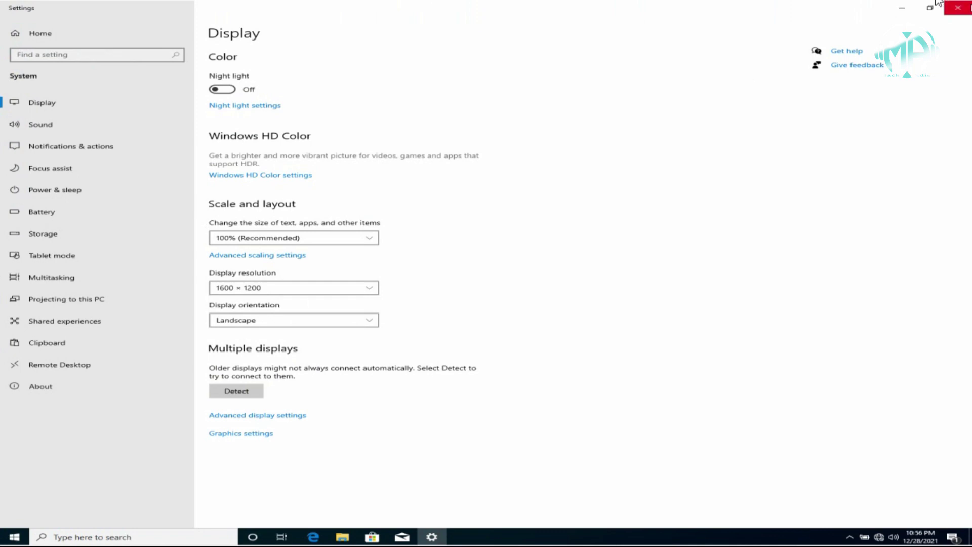
left_click(901, 7)
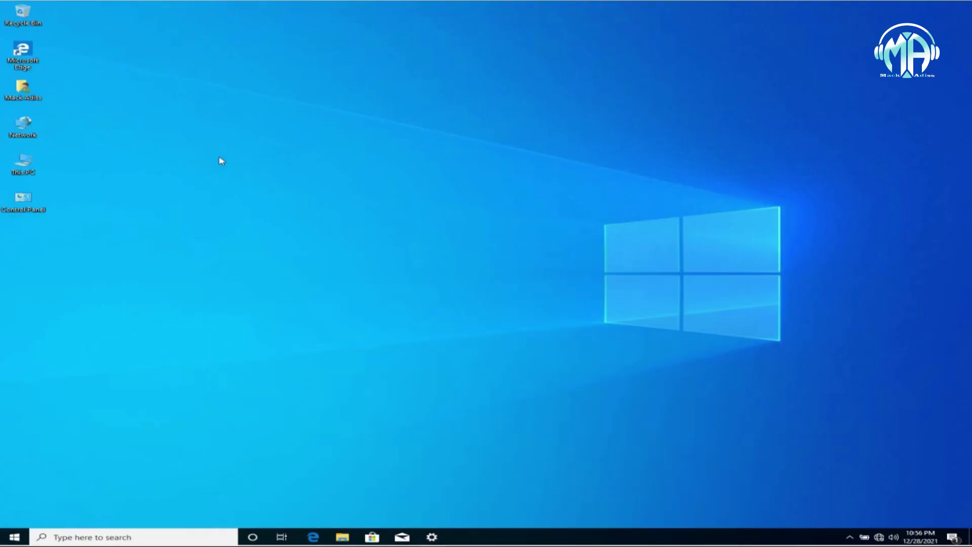
- Set the display resolution to 1024 × 768, keep the changes and minimize the settings window
right_click(248, 152)
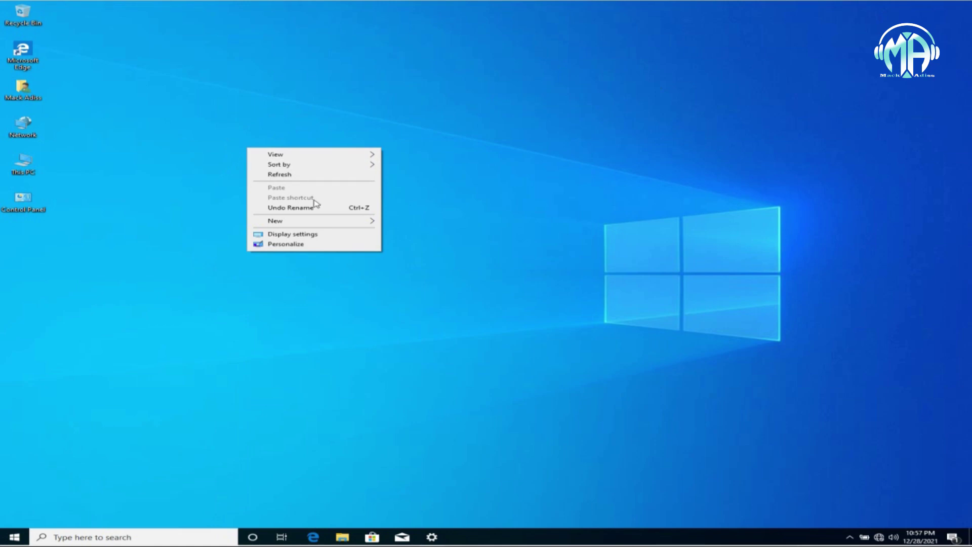
left_click(305, 233)
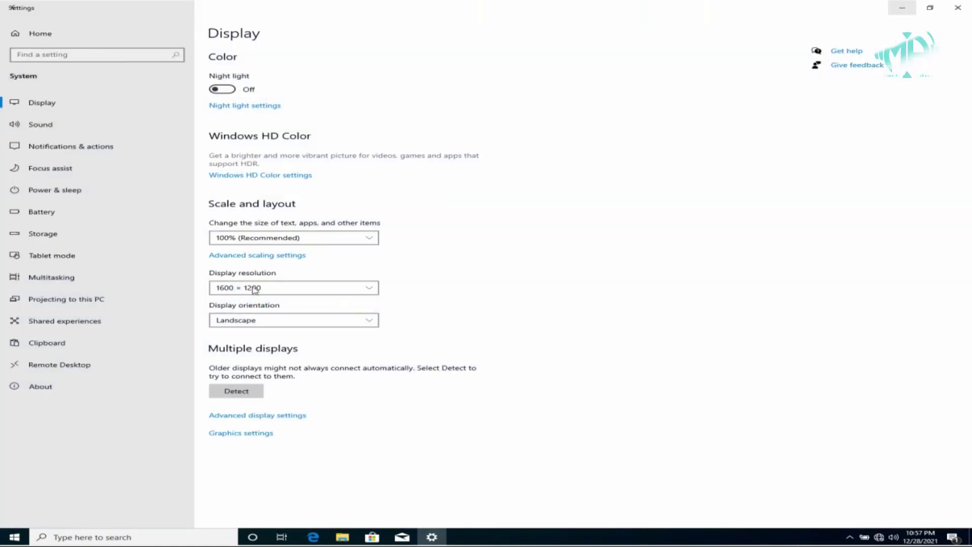
left_click(254, 288)
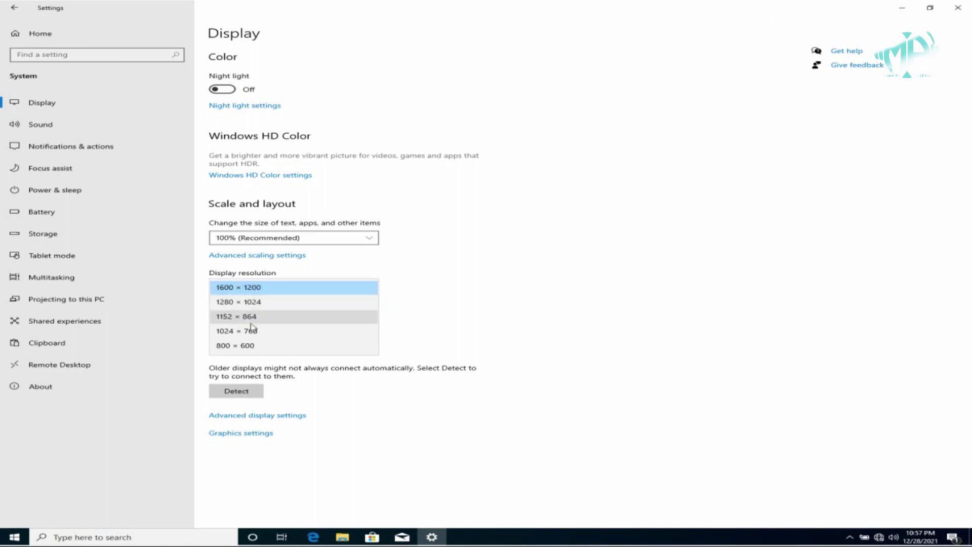
left_click(245, 331)
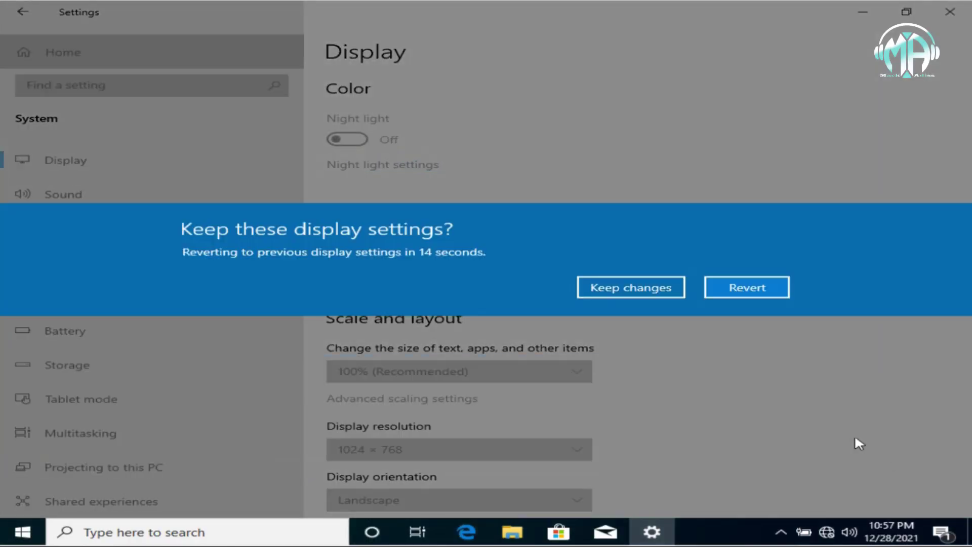
left_click(619, 285)
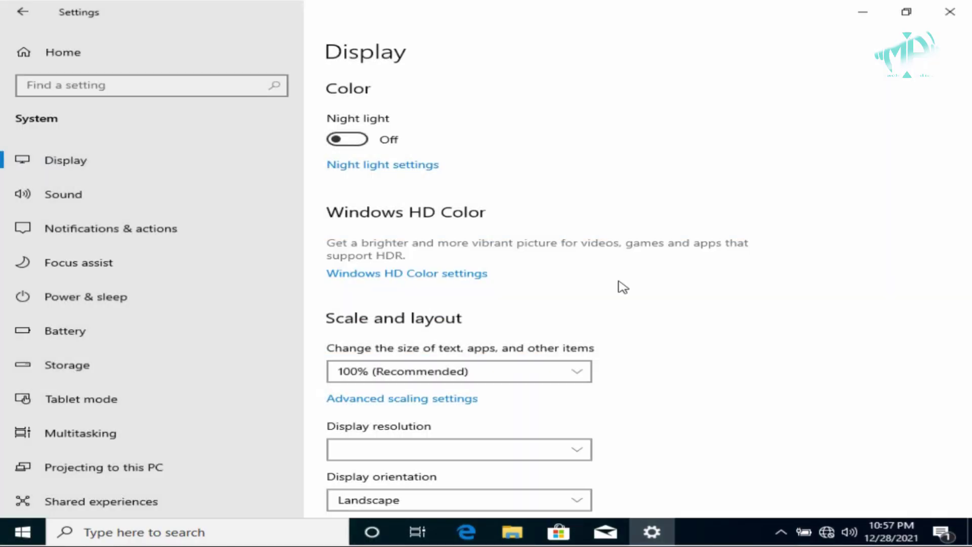
left_click(860, 13)
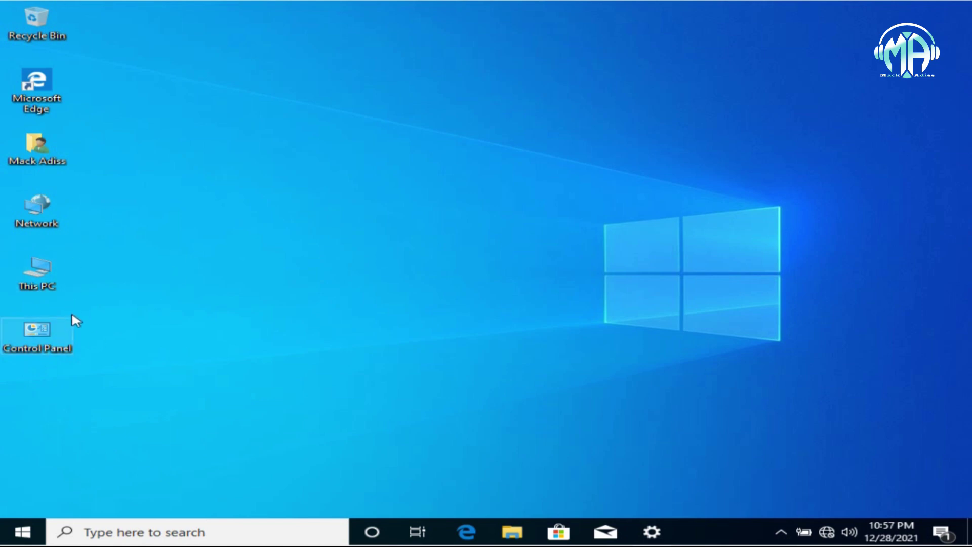
- Open Control Panel and examine its items in the Large icons view, and return to the Category view
double_click(35, 330)
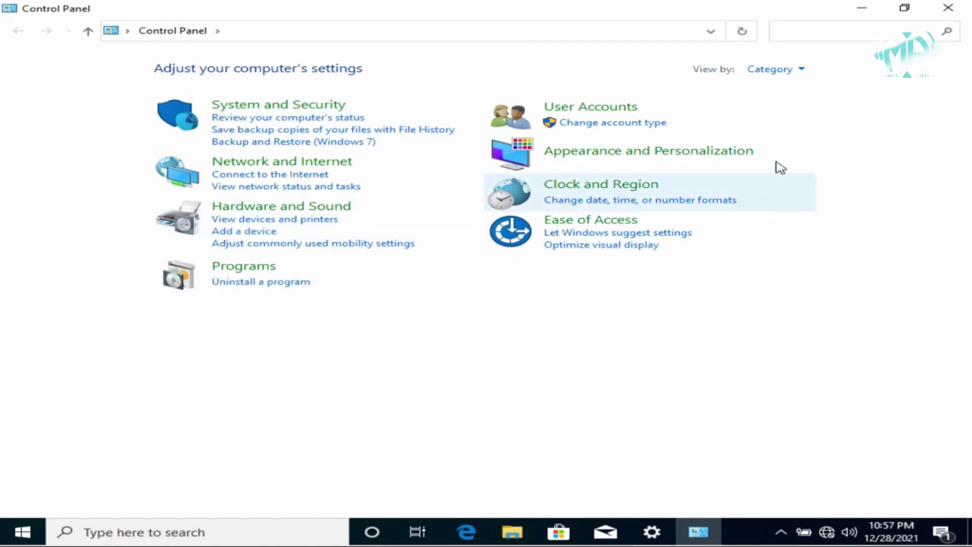
left_click(784, 70)
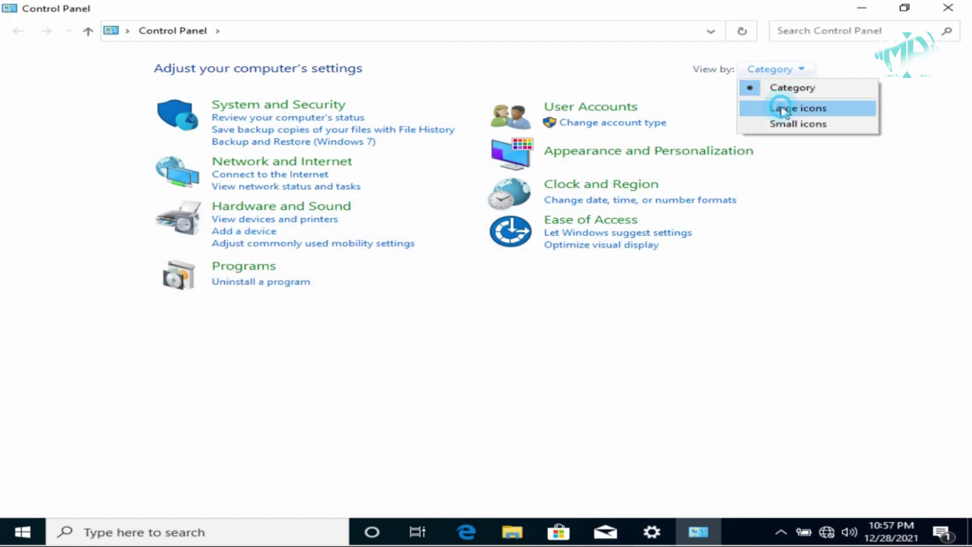
left_click(786, 108)
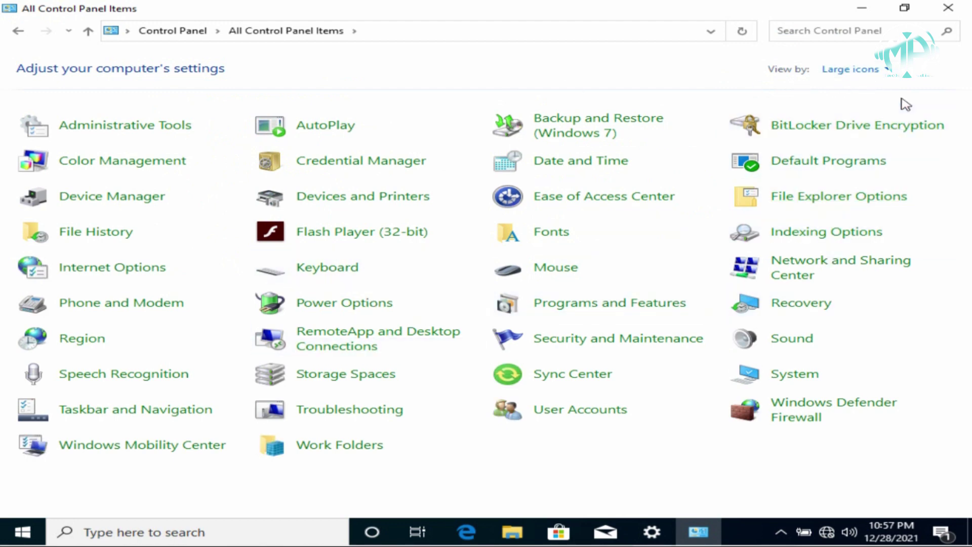
left_click(879, 71)
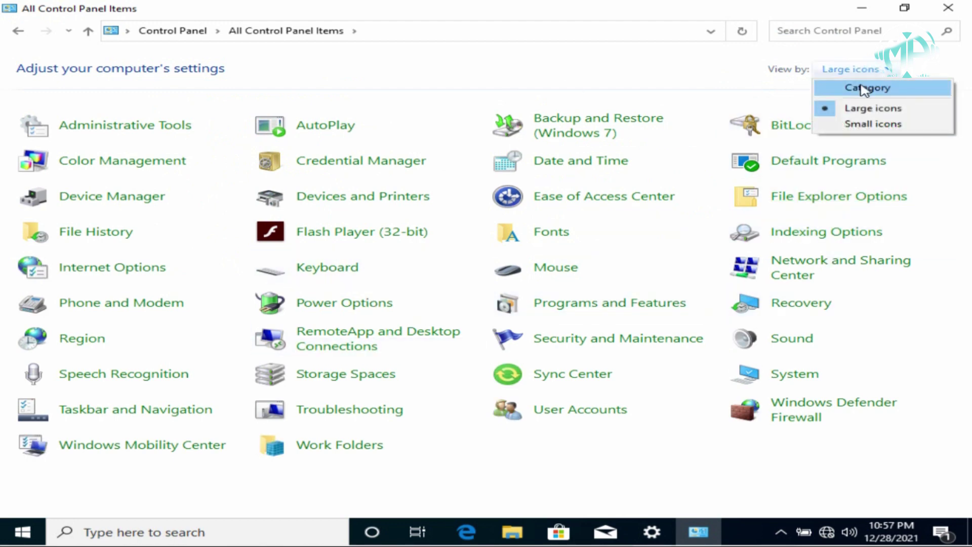
left_click(865, 90)
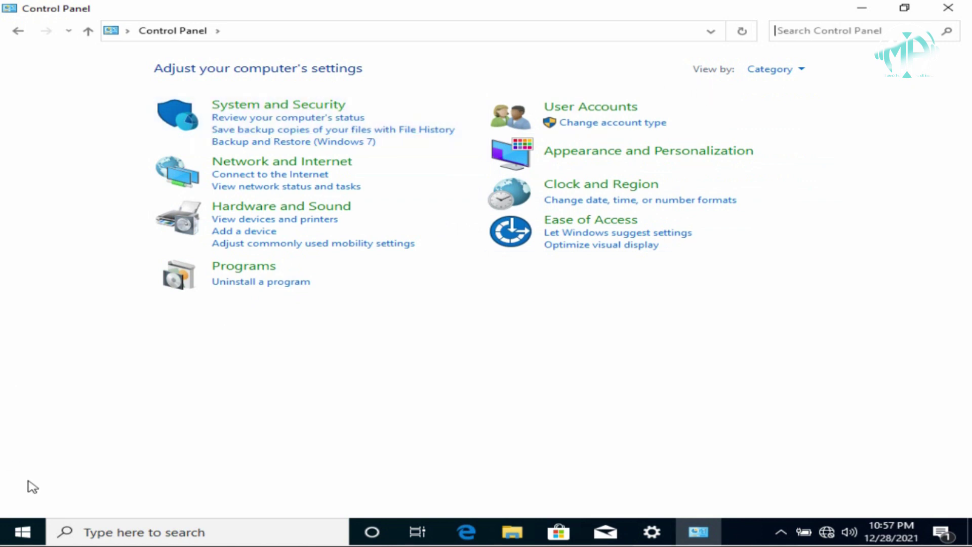
- Browse the Start menu's full app list from top to end, and close it along with Control Panel
left_click(22, 532)
scroll(207, 167, "down", 5)
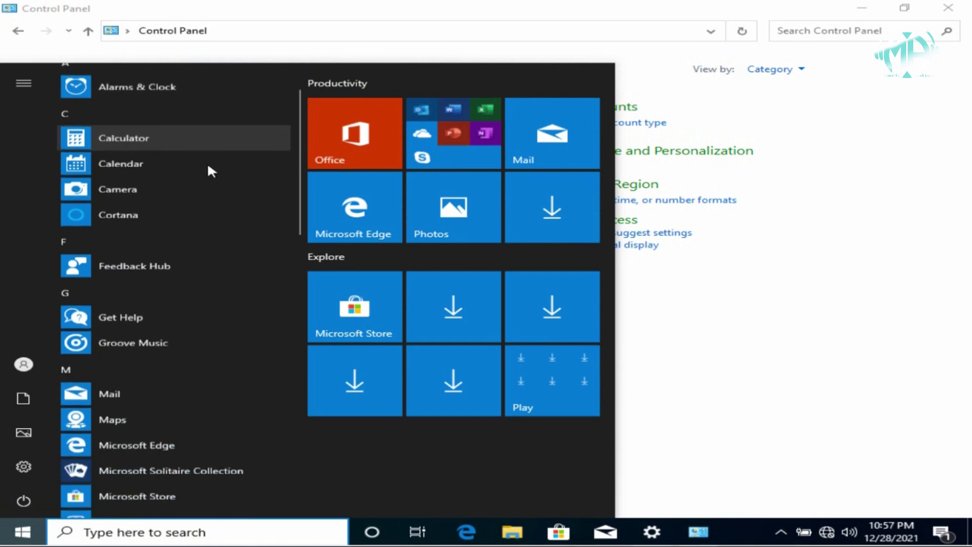
scroll(216, 201, "down", 5)
scroll(174, 397, "up", 8)
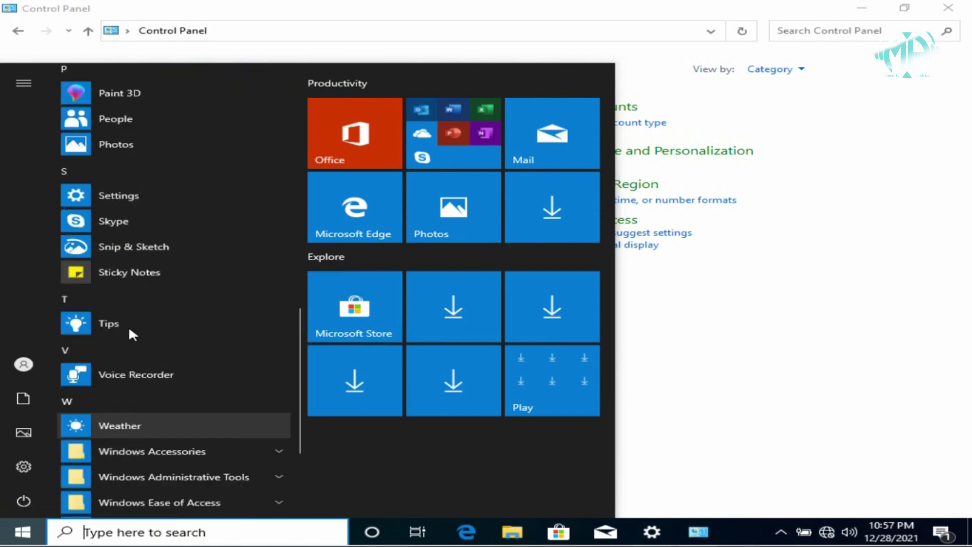
scroll(121, 346, "down", 10)
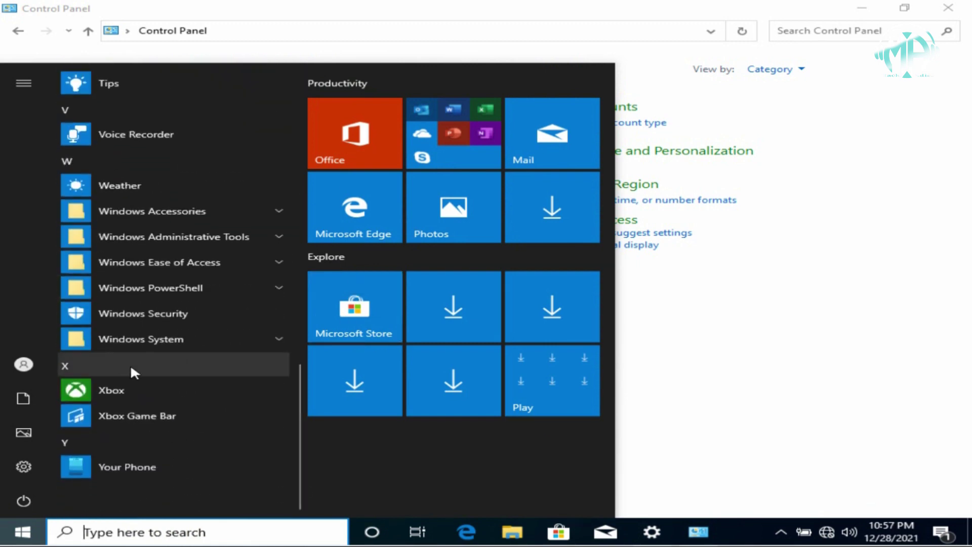
scroll(193, 421, "up", 15)
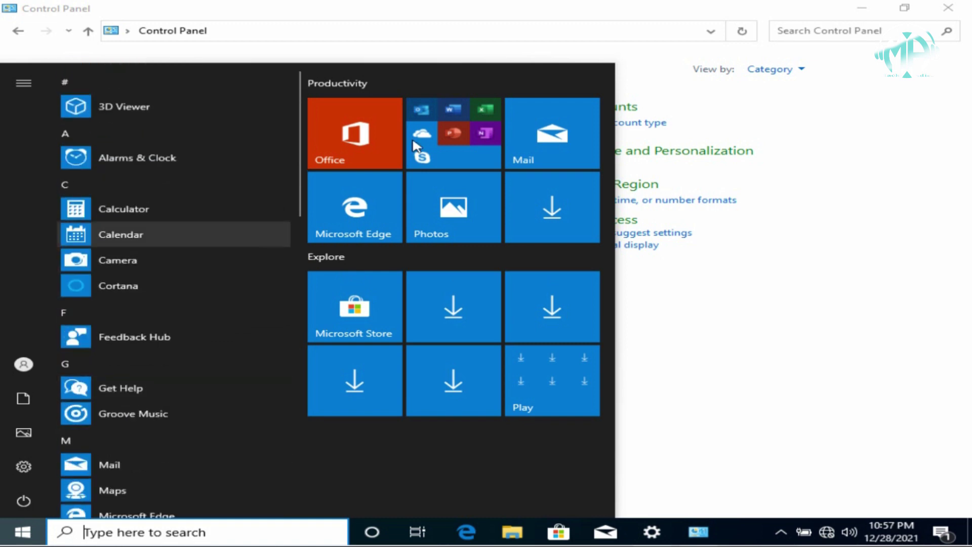
left_click(713, 8)
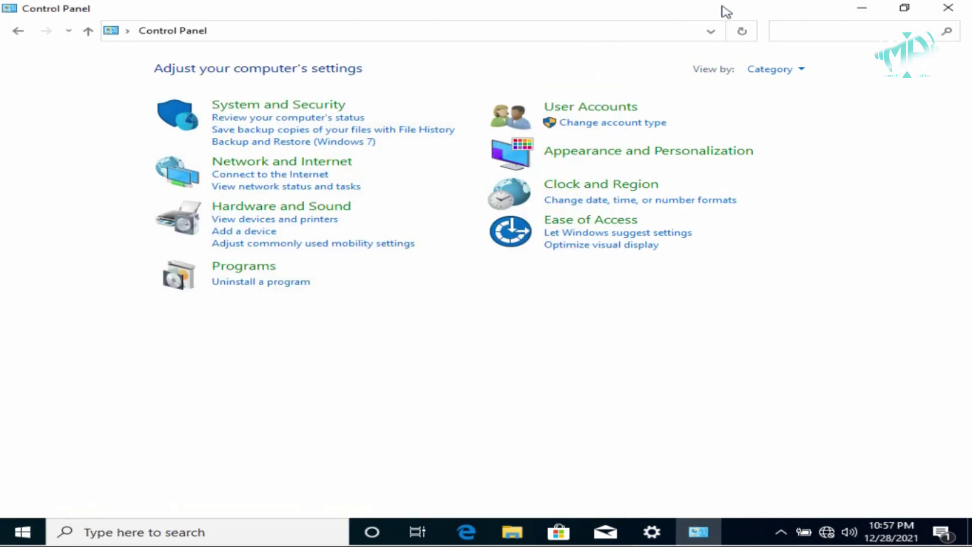
left_click(946, 8)
- Refresh the desktop and look over its icon view options
right_click(273, 111)
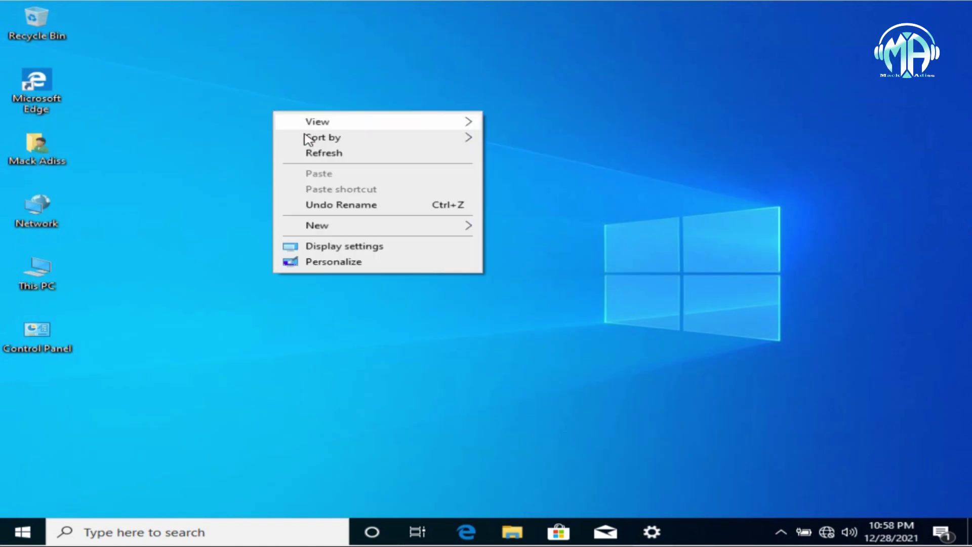
left_click(330, 153)
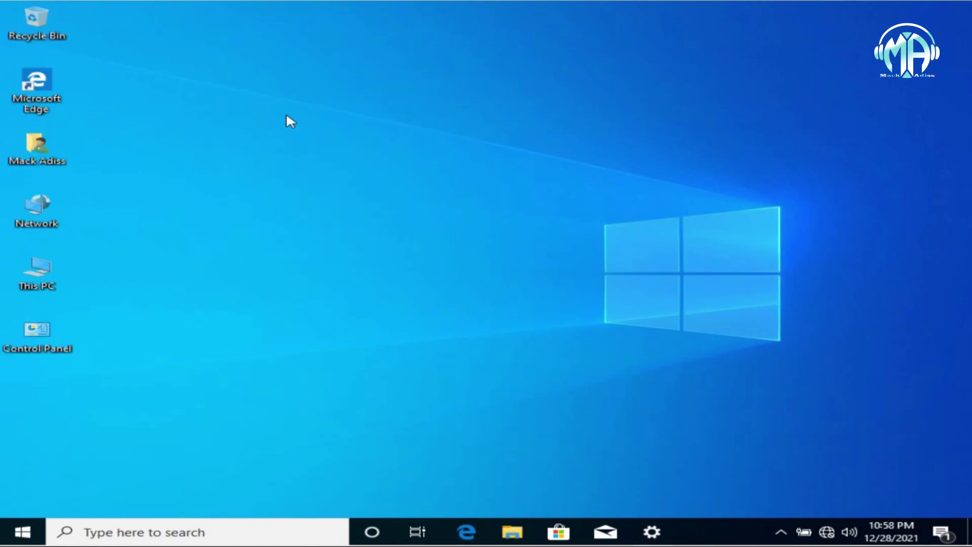
right_click(274, 110)
mouse_move(287, 122)
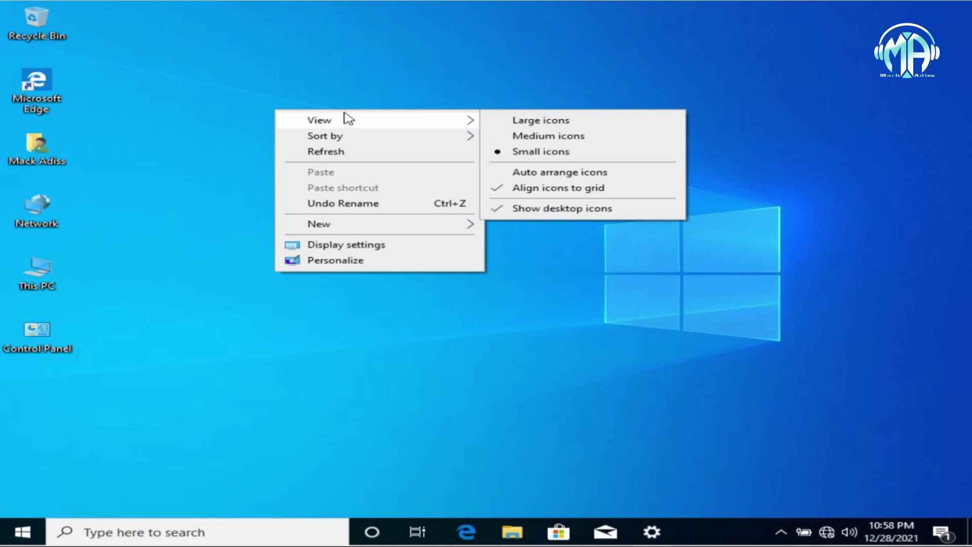
left_click(452, 37)
right_click(453, 42)
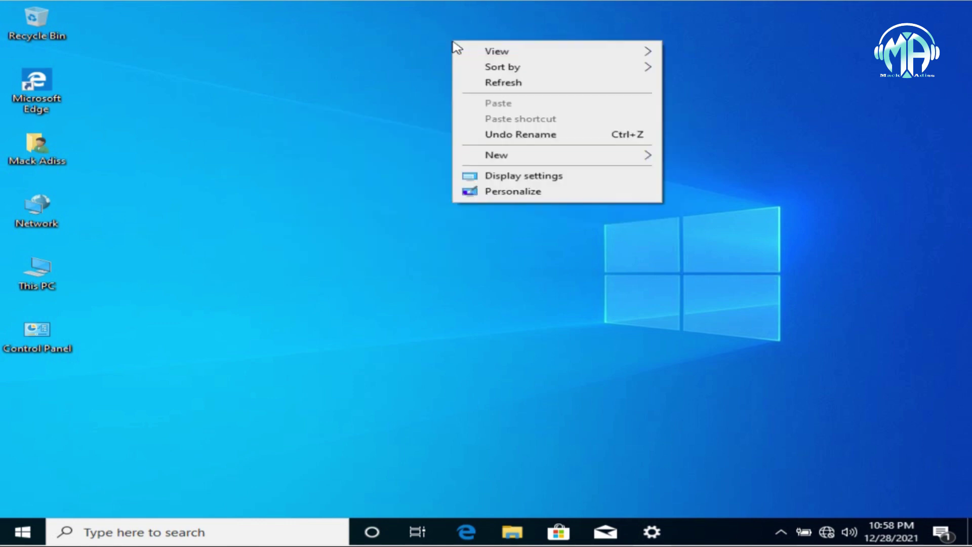
left_click(505, 87)
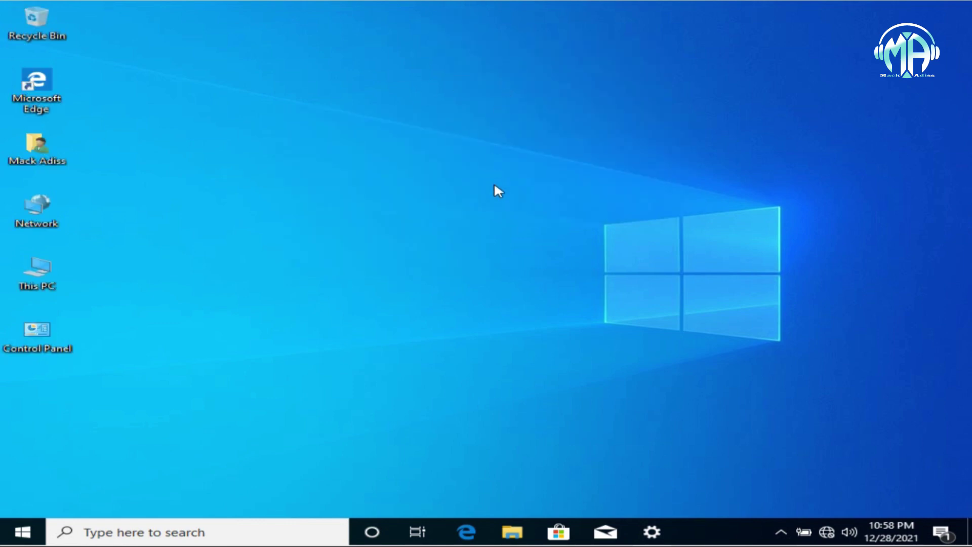
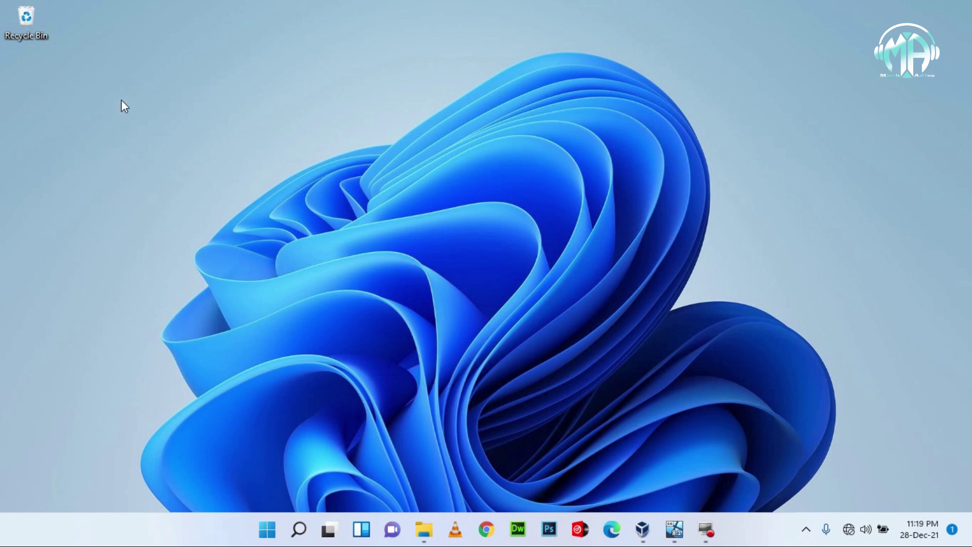
- Look over the view and sort options of the Windows 11 desktop
right_click(138, 56)
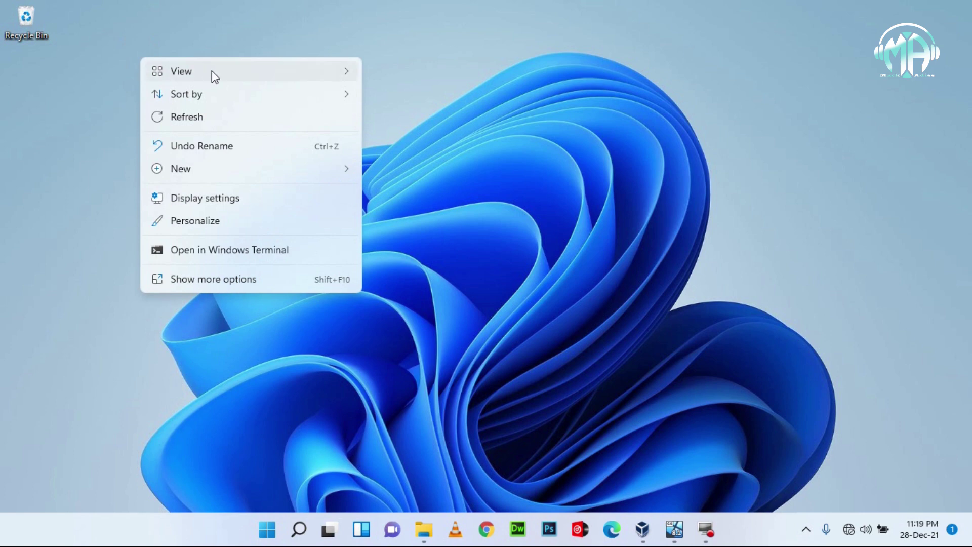
mouse_move(213, 74)
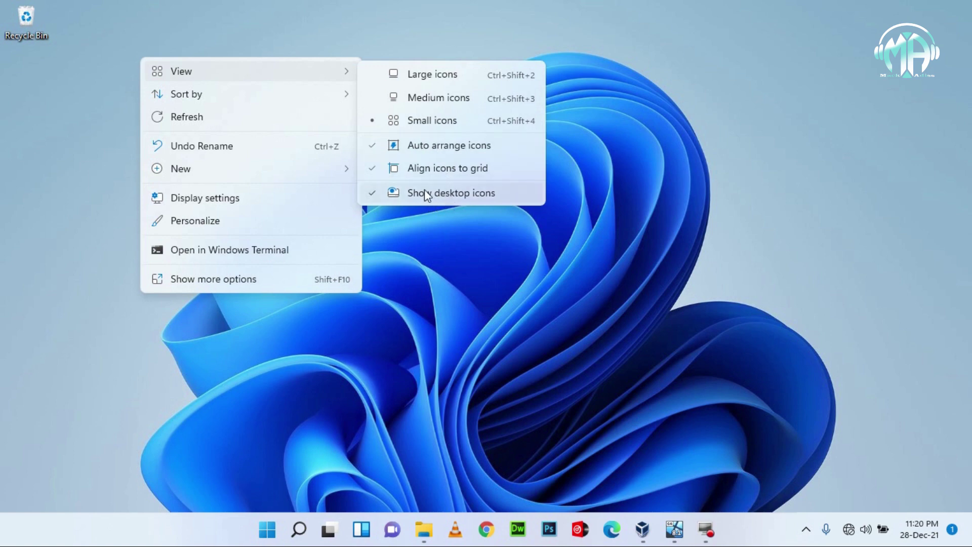
mouse_move(212, 92)
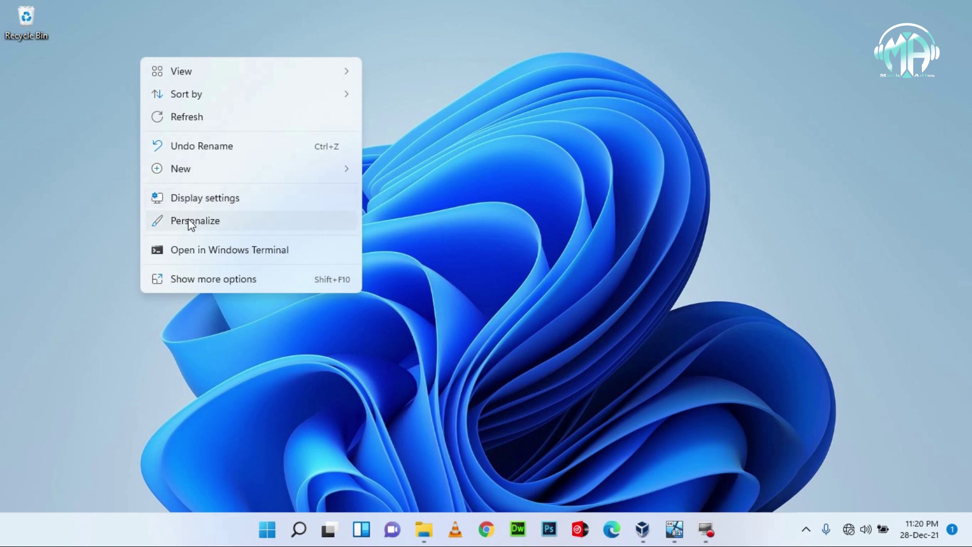
- In the theme personalization's desktop icon settings, enable the Computer, User's Files, Network and Control Panel icons and apply the change
left_click(189, 222)
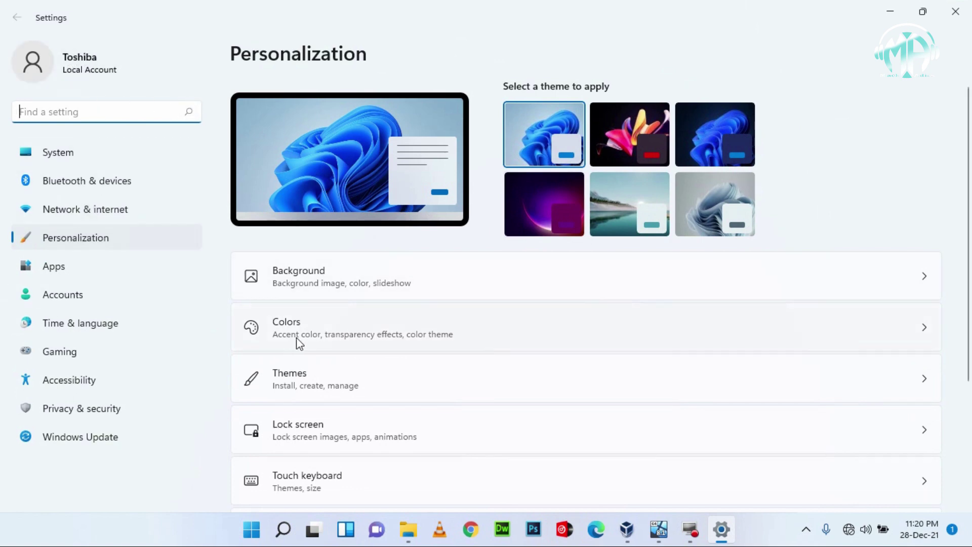
left_click(281, 387)
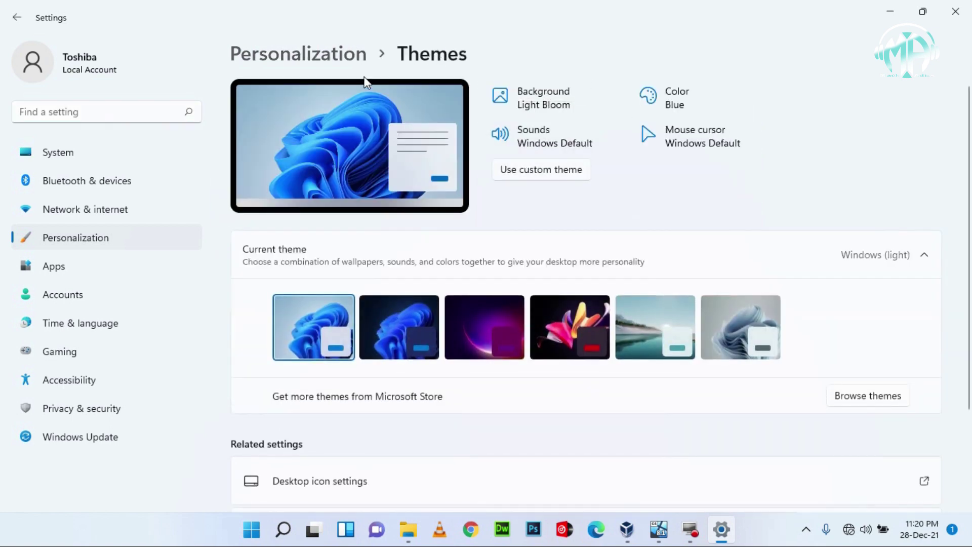
scroll(412, 281, "down", 3)
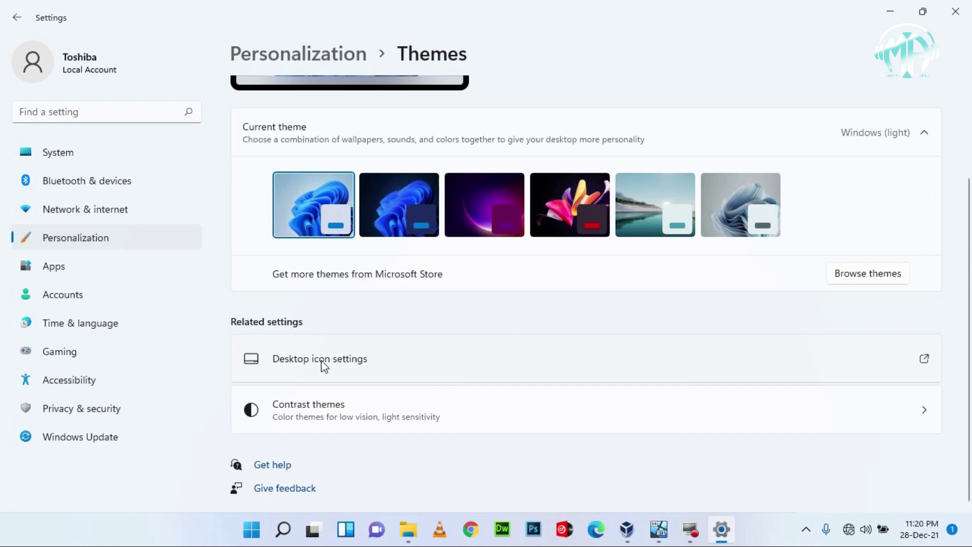
left_click(351, 363)
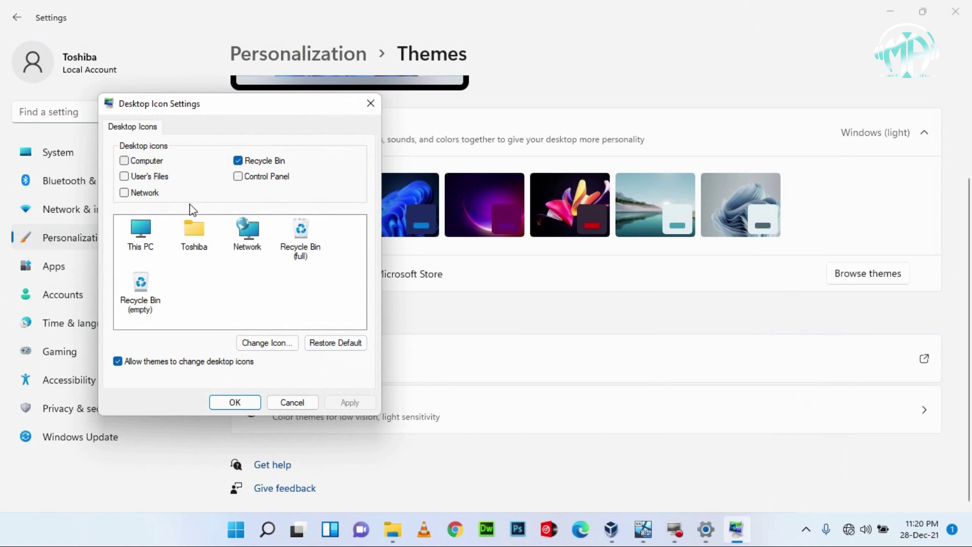
left_click(125, 161)
left_click(125, 177)
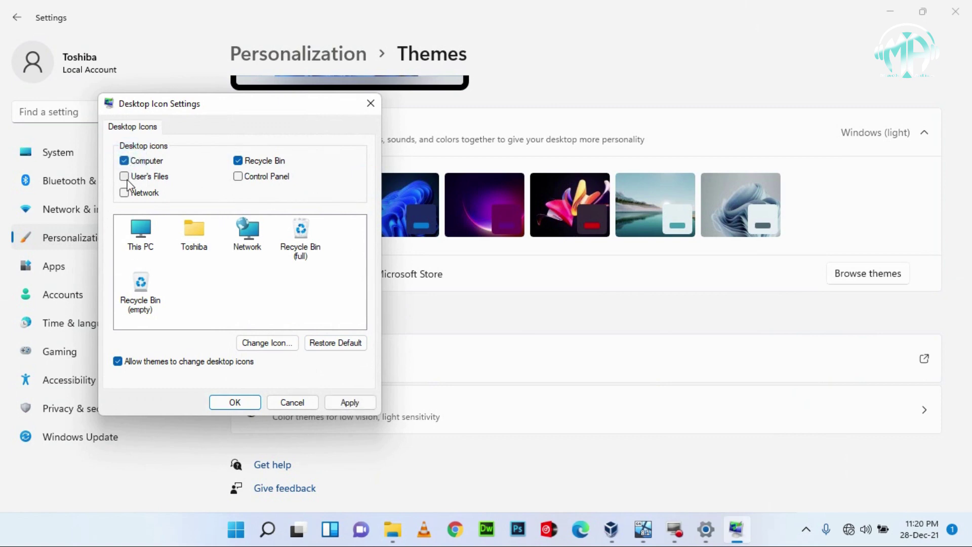
left_click(124, 194)
left_click(349, 401)
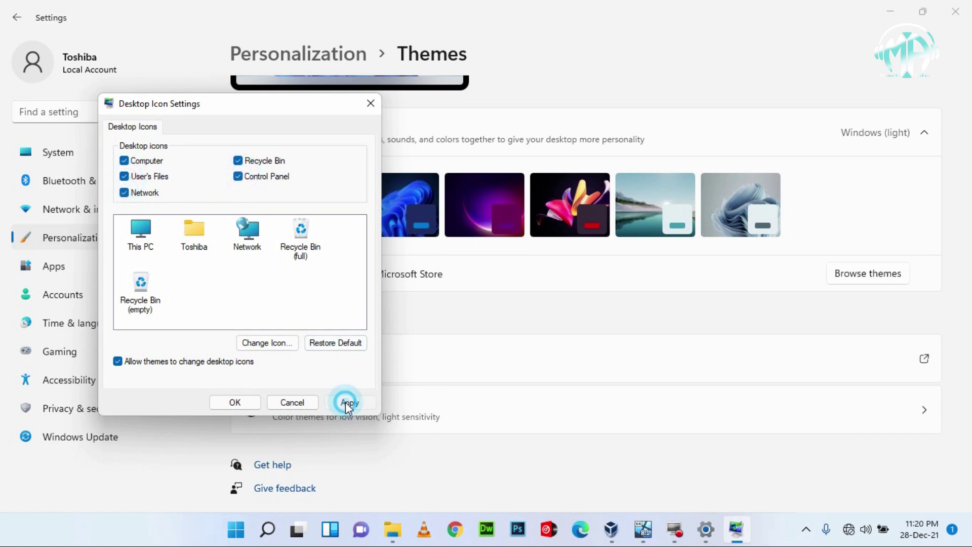
- Confirm the desktop icon settings, minimize the Settings window and refresh the desktop
left_click(234, 402)
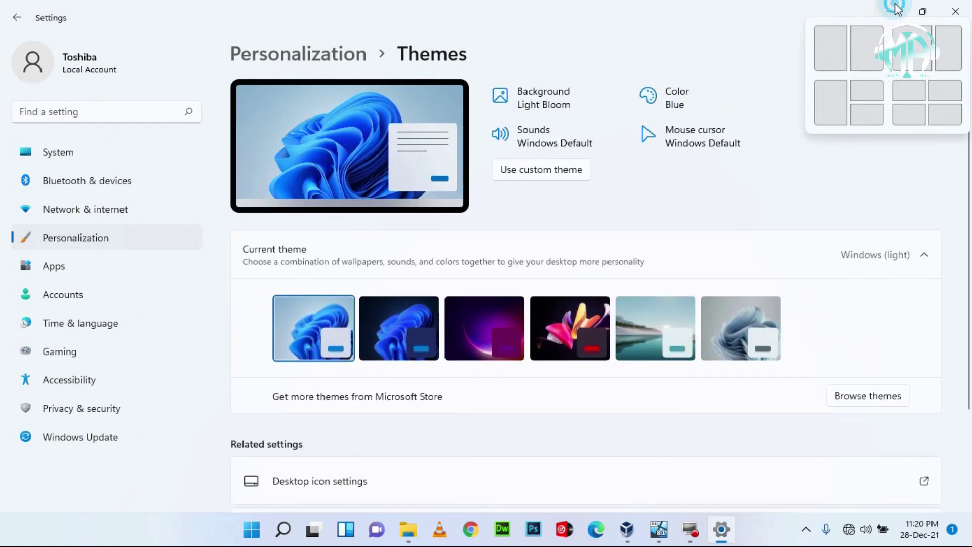
left_click(890, 11)
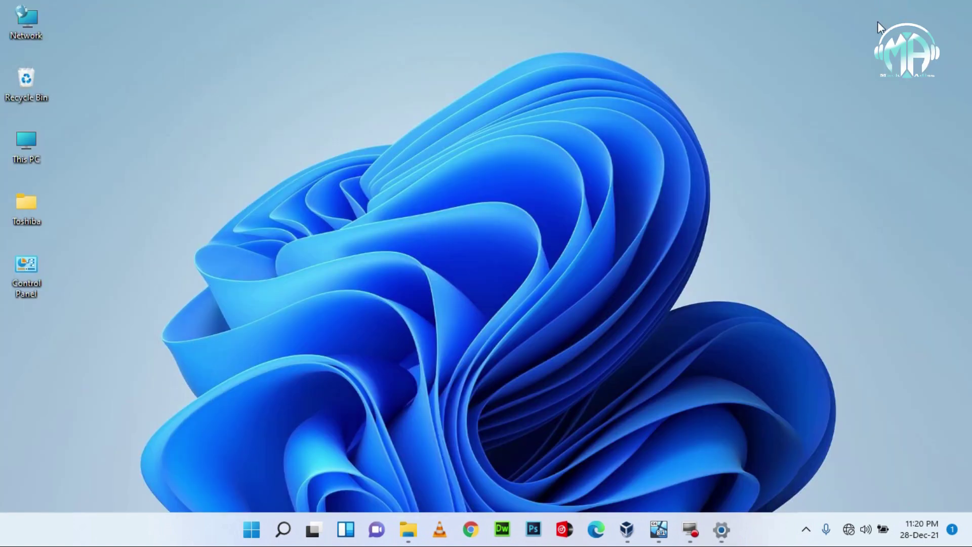
right_click(141, 76)
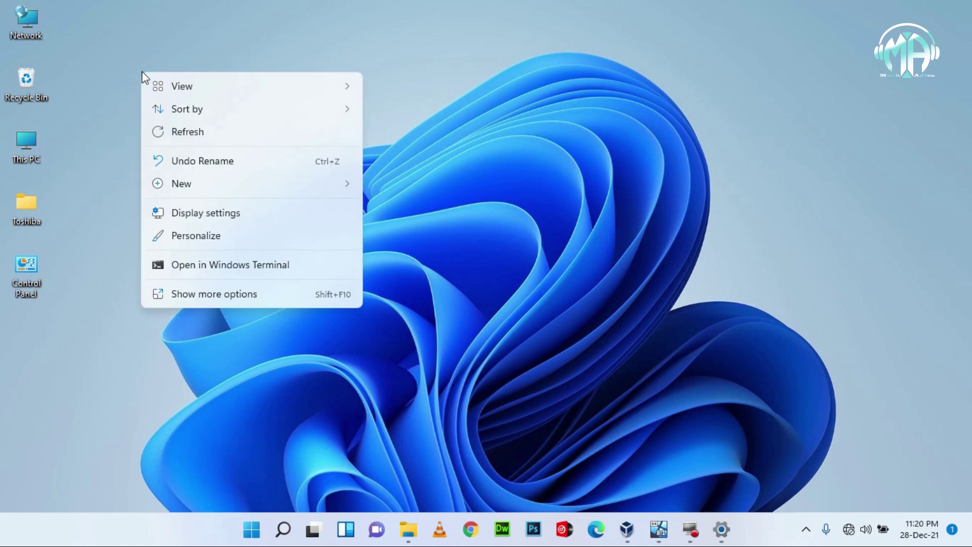
left_click(183, 132)
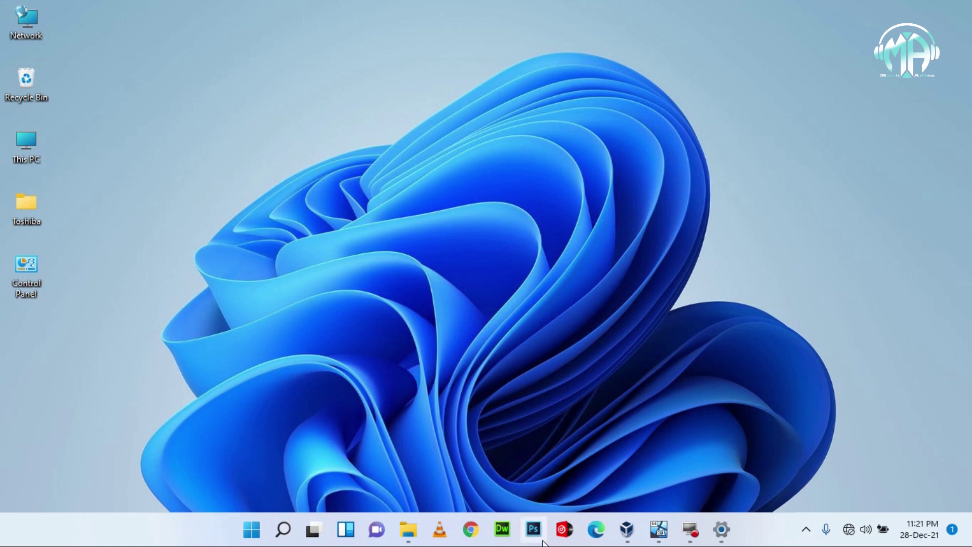
- Review the device specifications, Windows specifications and related settings in This PC's properties, close them and refresh the desktop
right_click(29, 142)
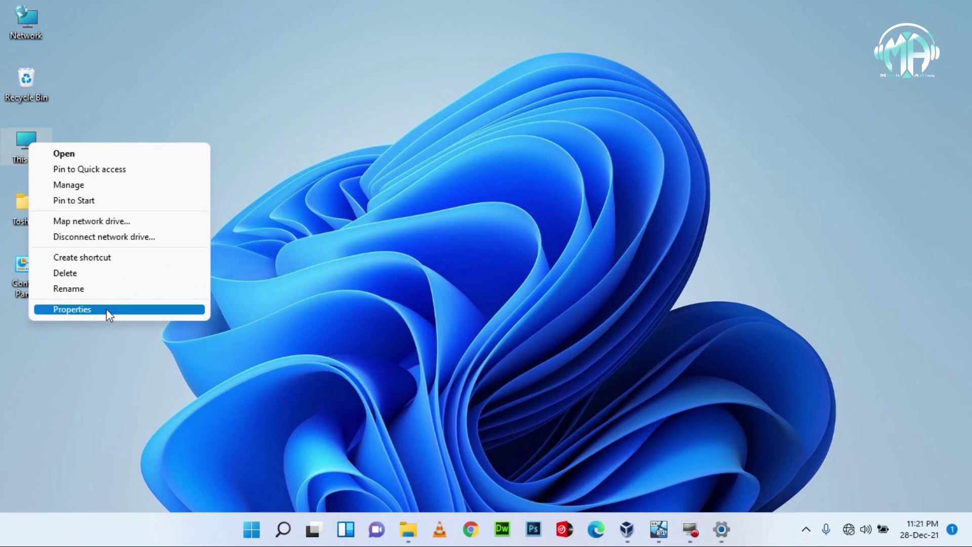
left_click(80, 308)
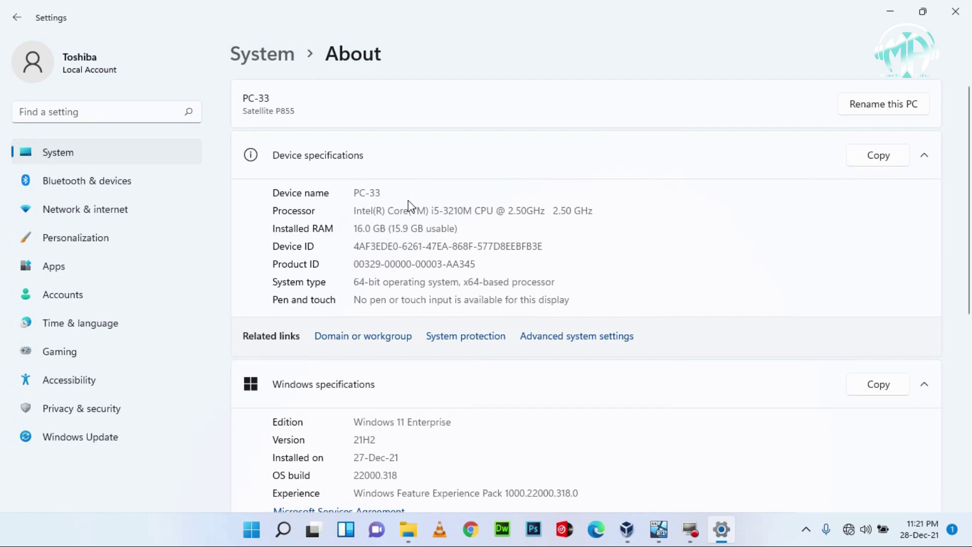
scroll(376, 276, "down", 2)
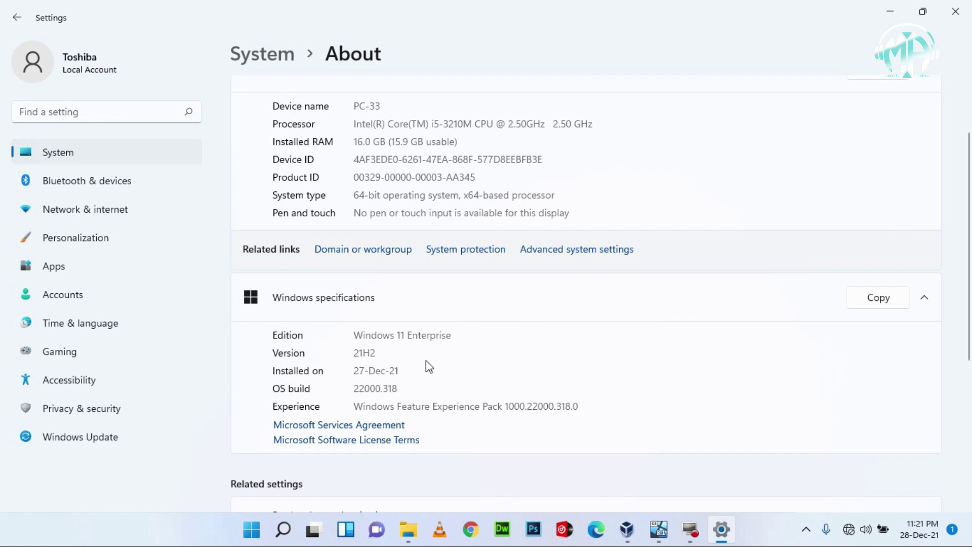
scroll(429, 366, "down", 6)
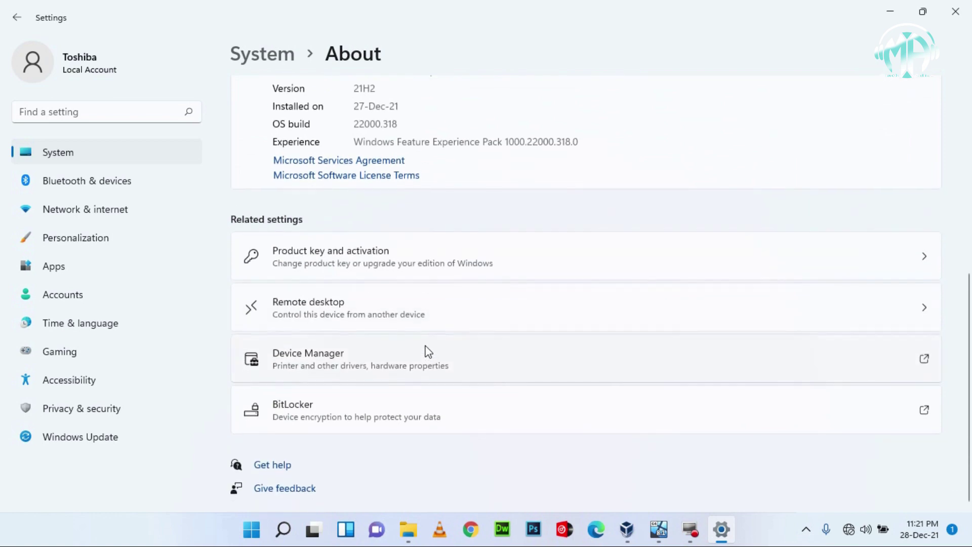
scroll(428, 352, "up", 8)
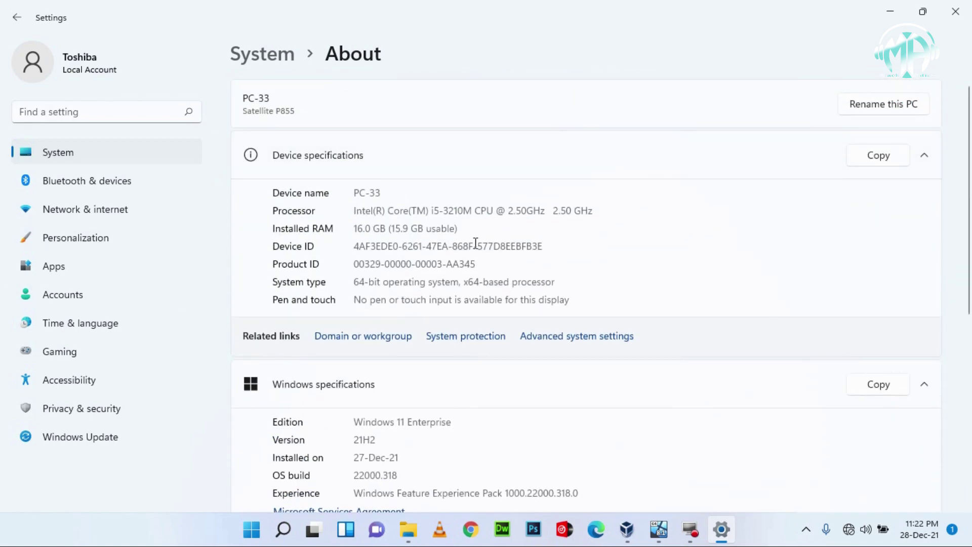
scroll(475, 244, "down", 5)
scroll(329, 335, "up", 5)
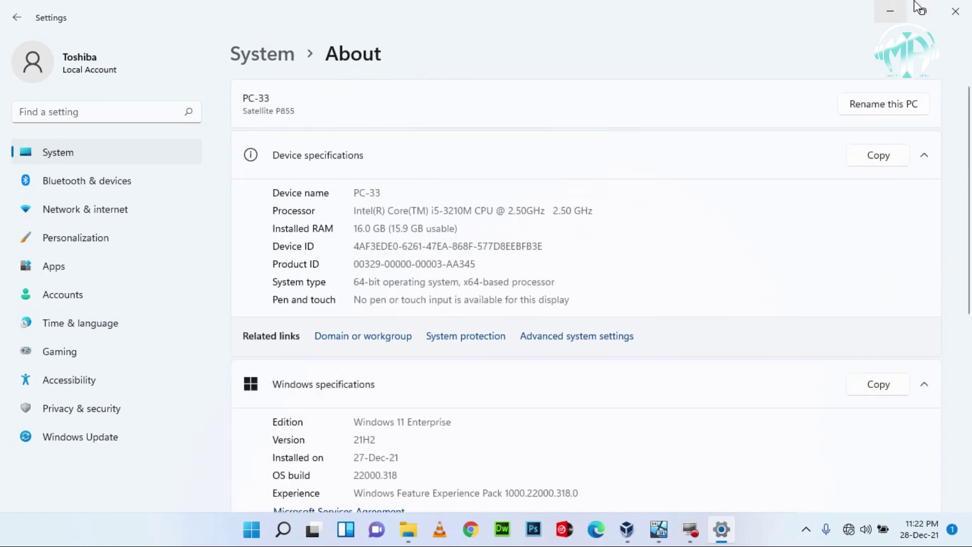
left_click(955, 12)
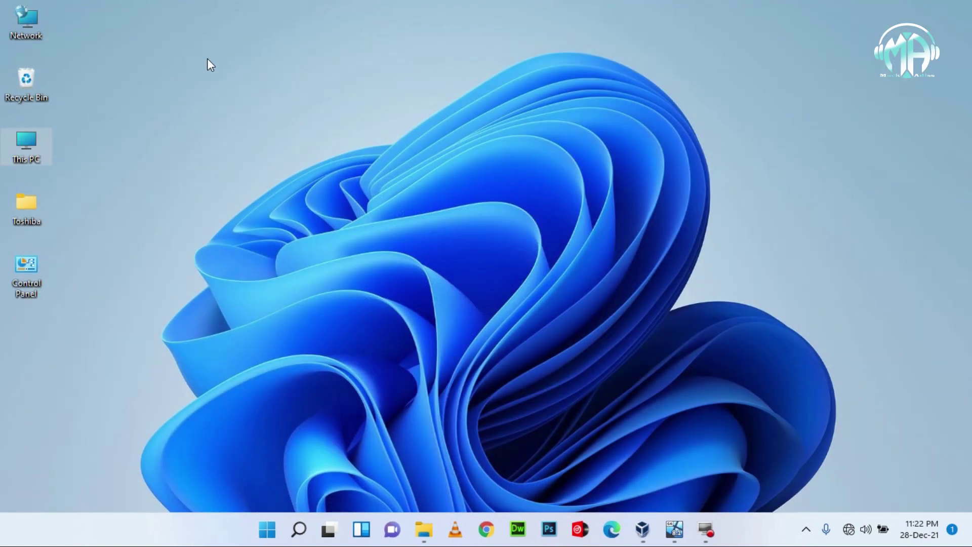
right_click(187, 70)
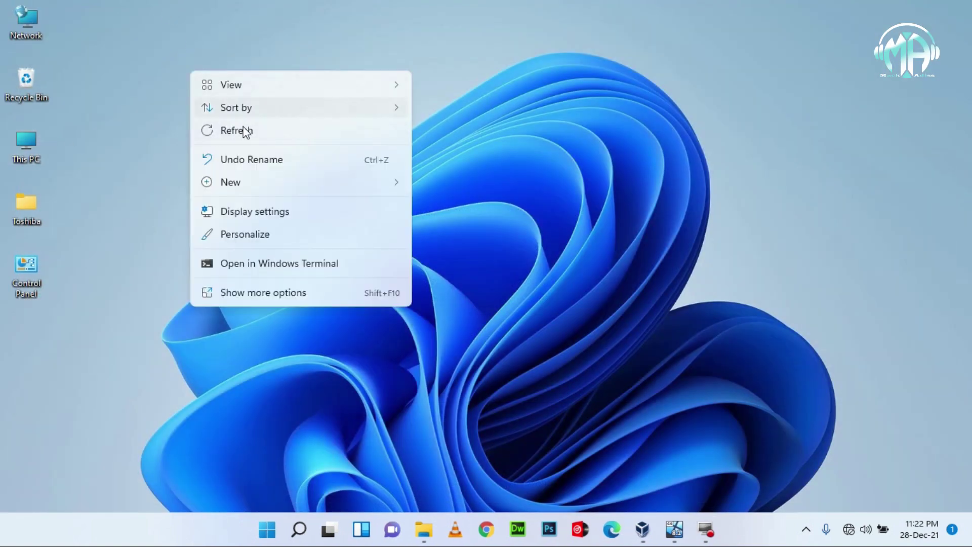
left_click(246, 128)
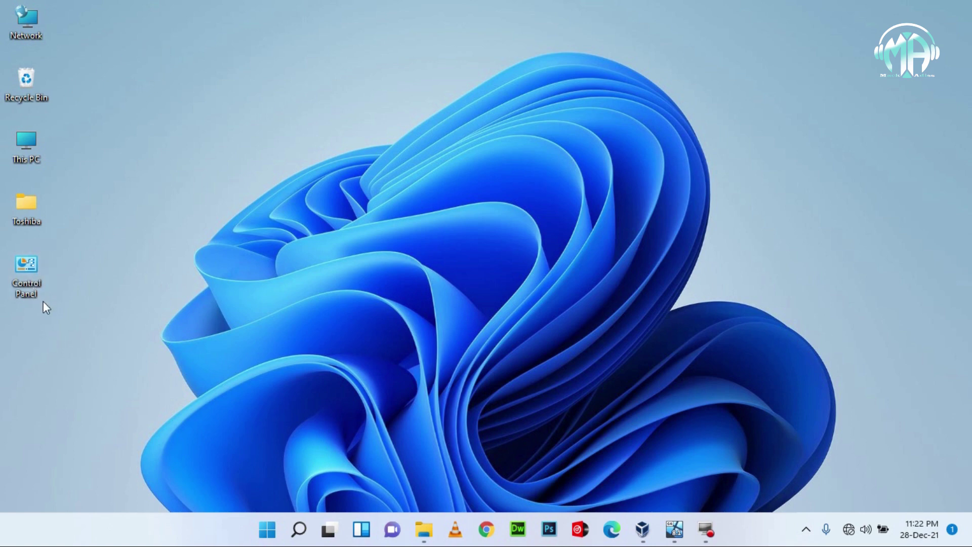
- Open Control Panel from the desktop, view its items as large icons, return to the Category view and close it
double_click(26, 266)
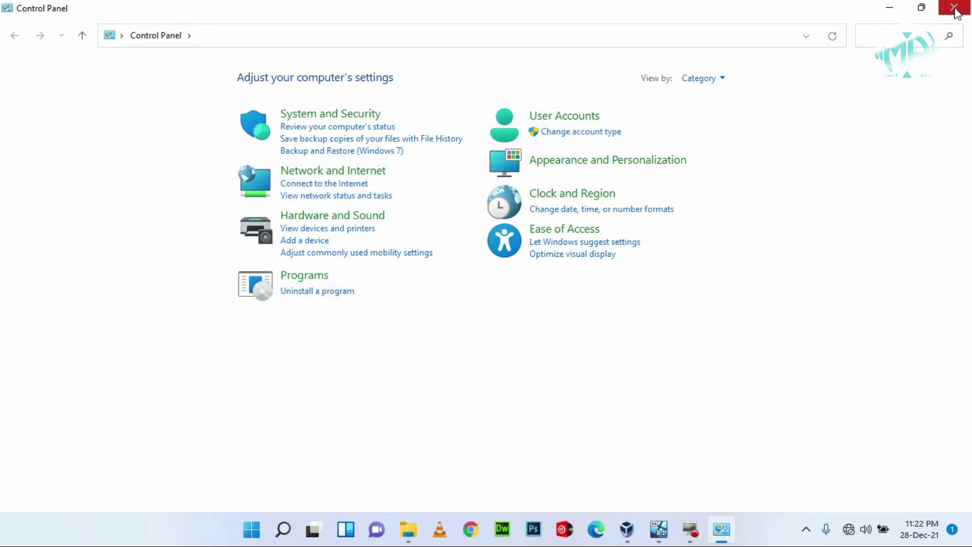
left_click(720, 79)
left_click(712, 121)
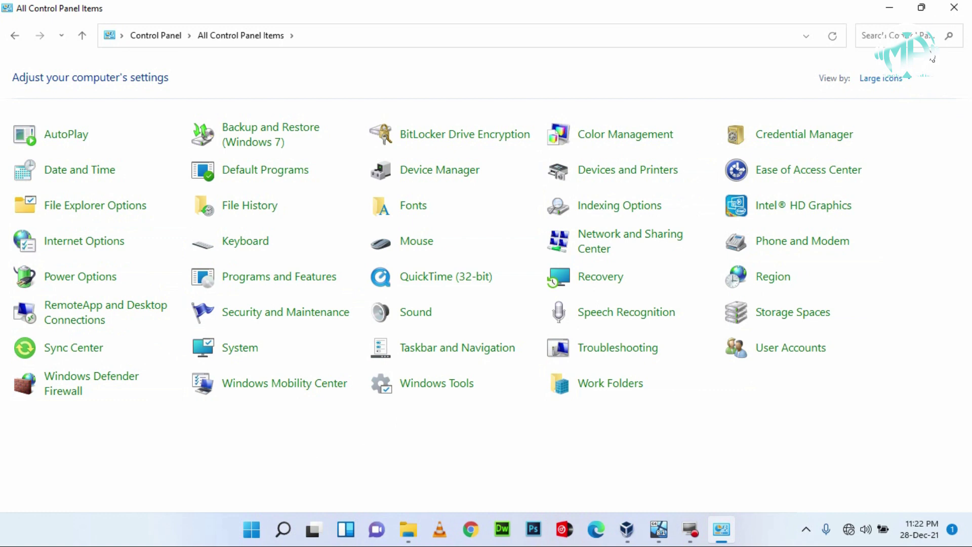
left_click(887, 80)
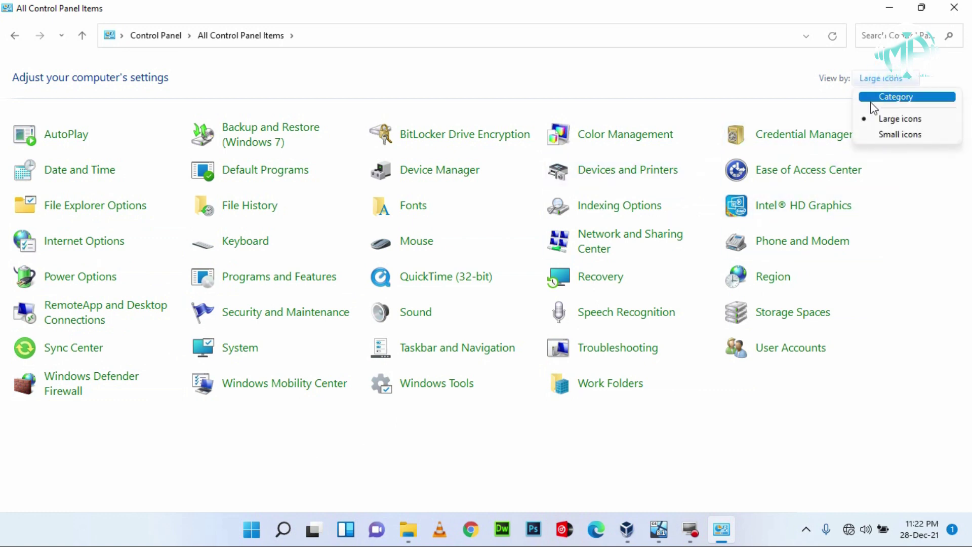
left_click(885, 97)
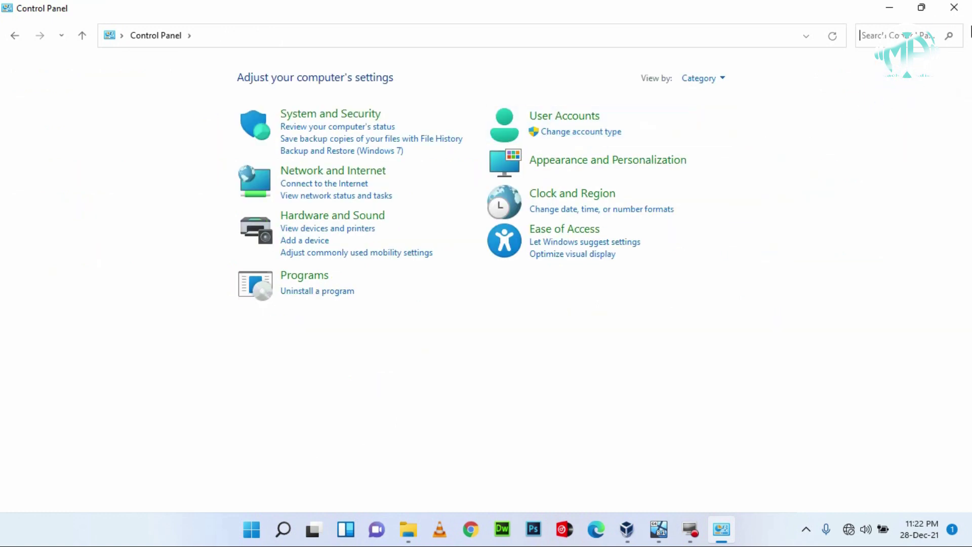
left_click(954, 8)
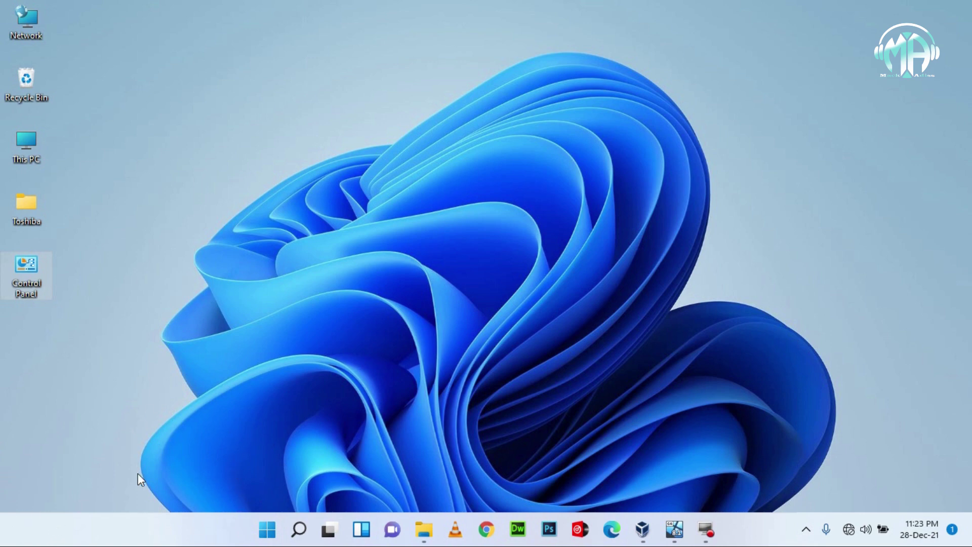
- Open the Start menu and look over its power options without choosing any
left_click(423, 540)
left_click(267, 530)
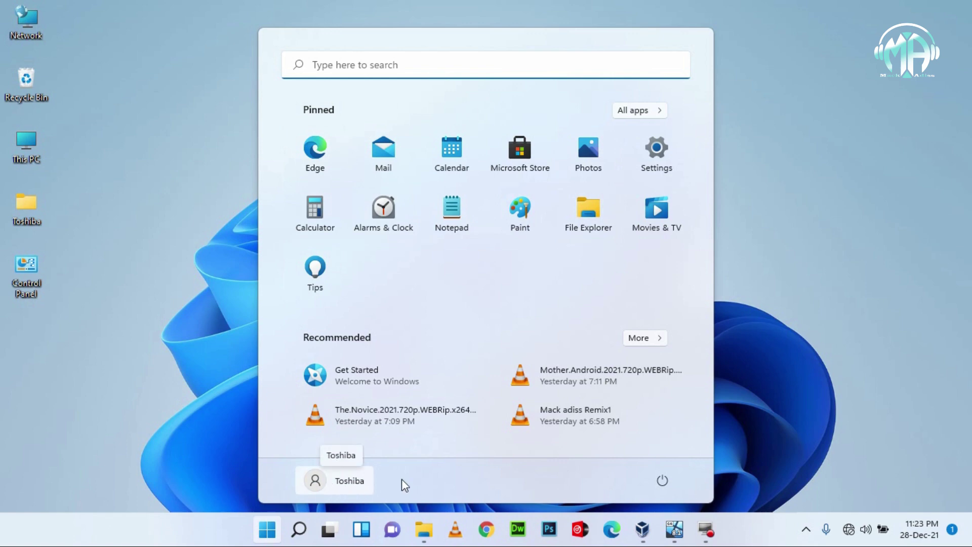
left_click(662, 480)
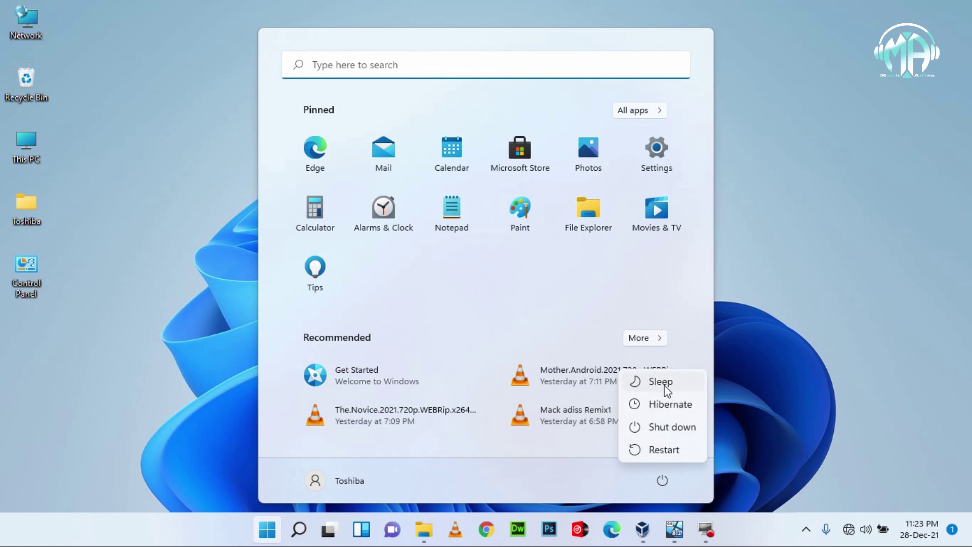
left_click(483, 313)
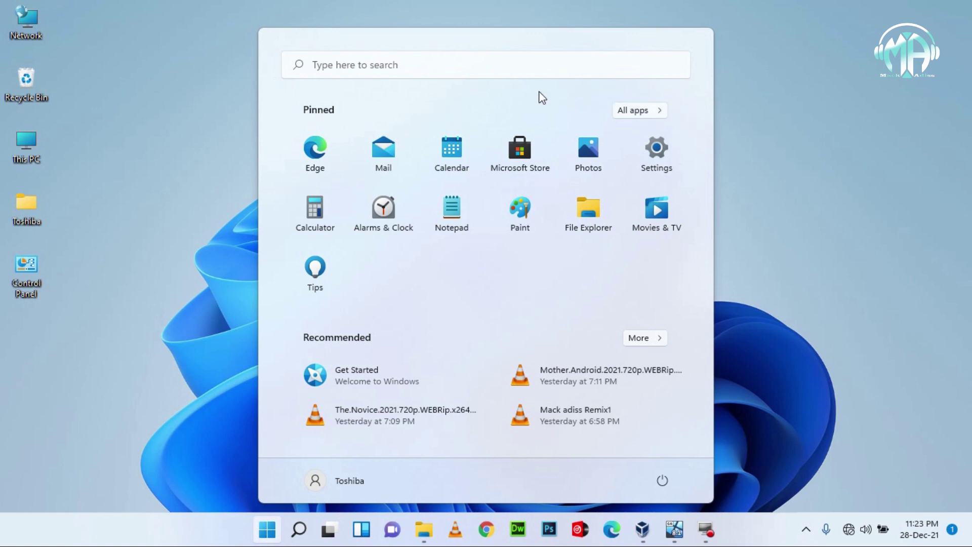
- Browse the Start menu's All apps list through to its end, return to the pinned apps and close the menu
left_click(638, 111)
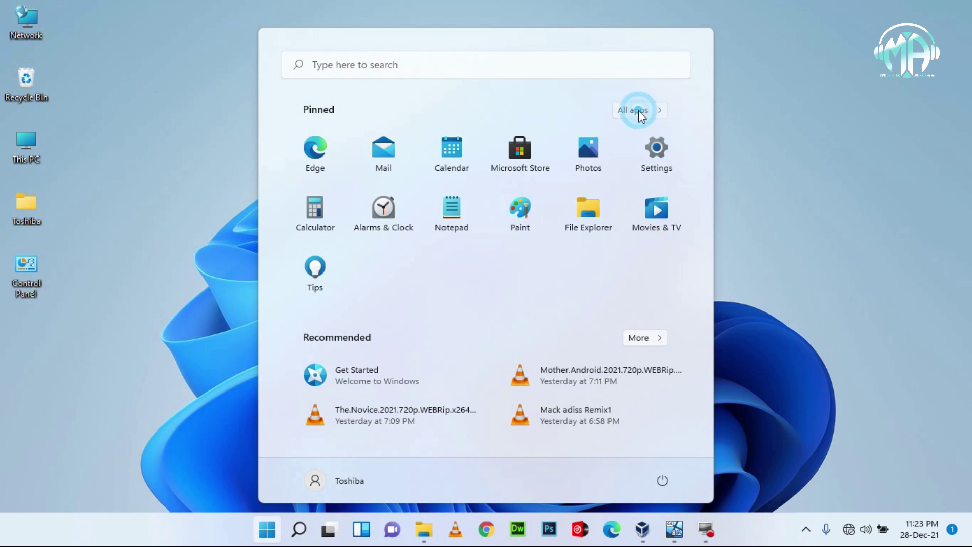
scroll(360, 210, "down", 8)
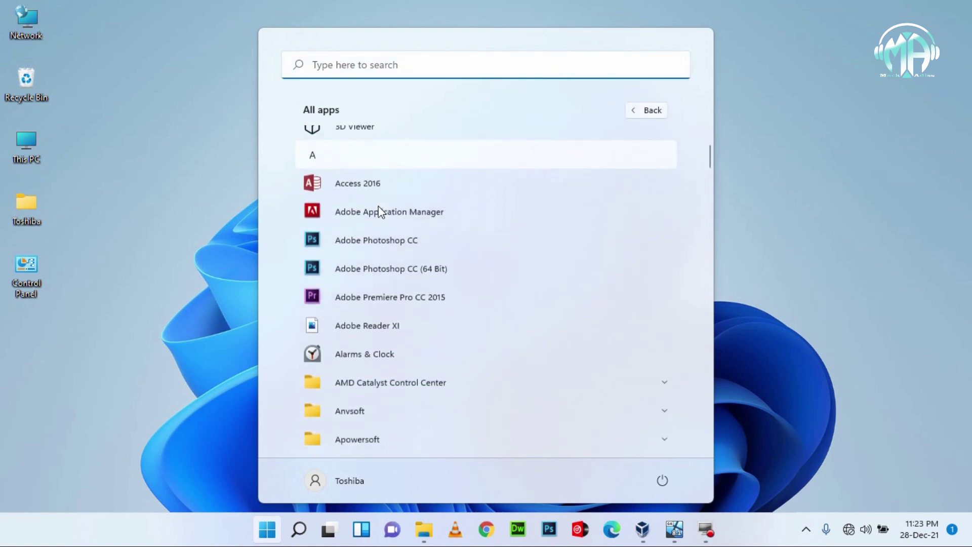
scroll(400, 262, "down", 12)
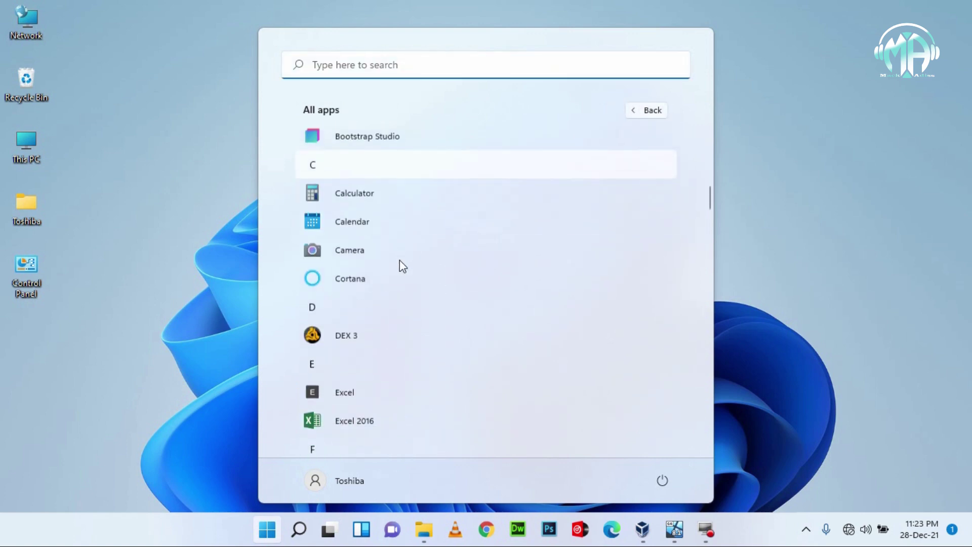
scroll(395, 290, "down", 15)
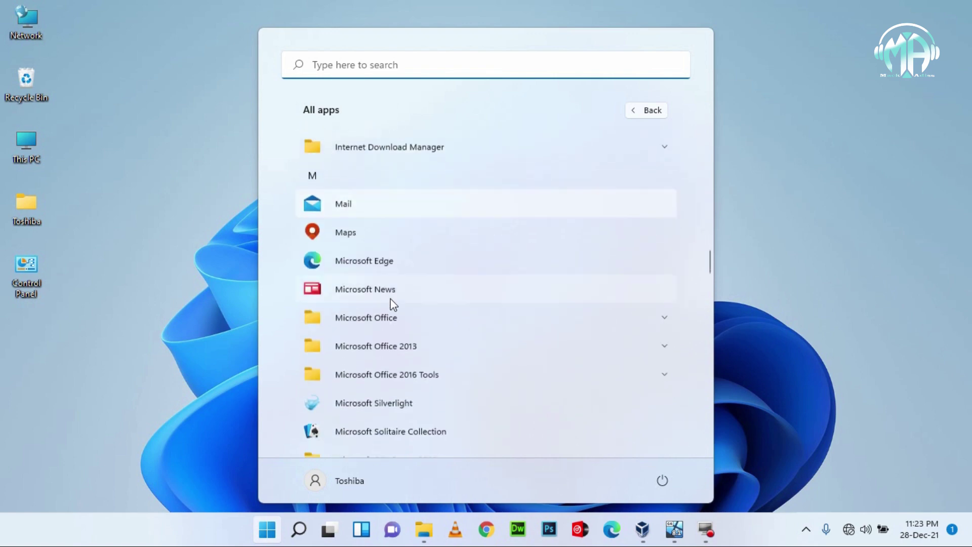
scroll(402, 320, "down", 15)
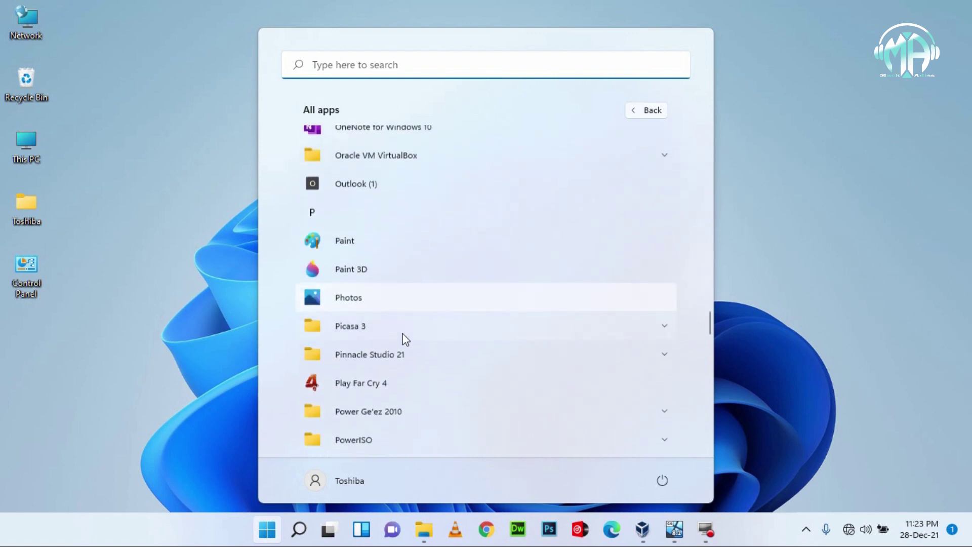
scroll(587, 203, "down", 15)
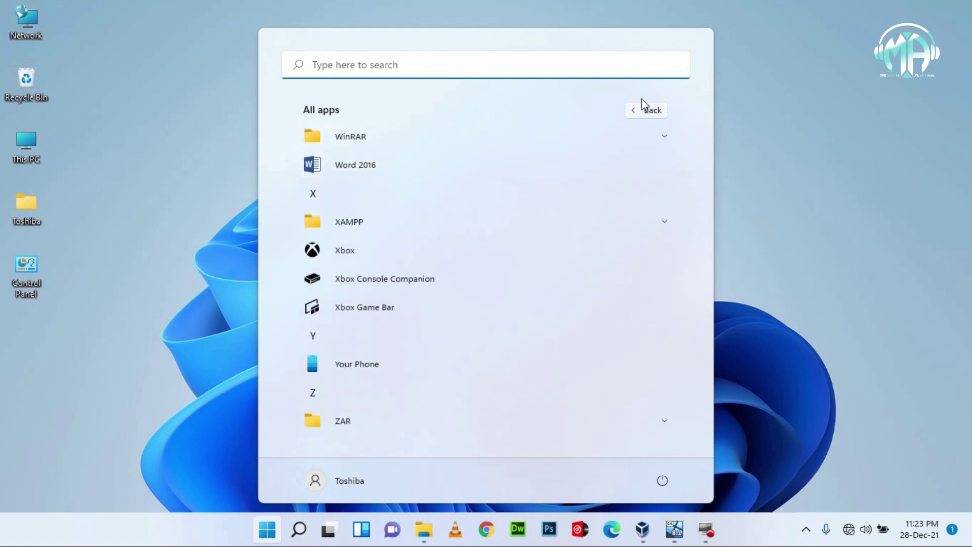
left_click(650, 112)
left_click(812, 83)
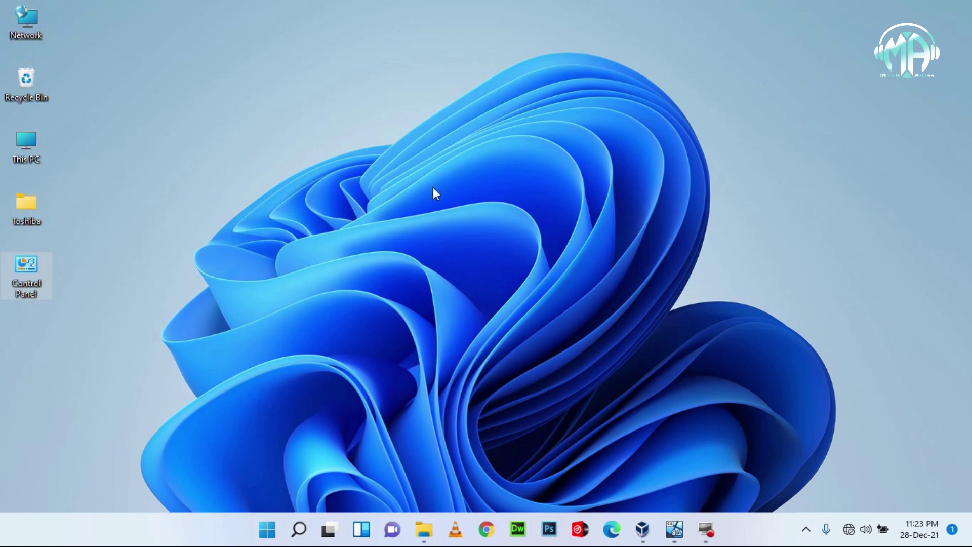
- Refresh the desktop and create a new folder on it, named with the channel's name
left_click(186, 93)
right_click(186, 93)
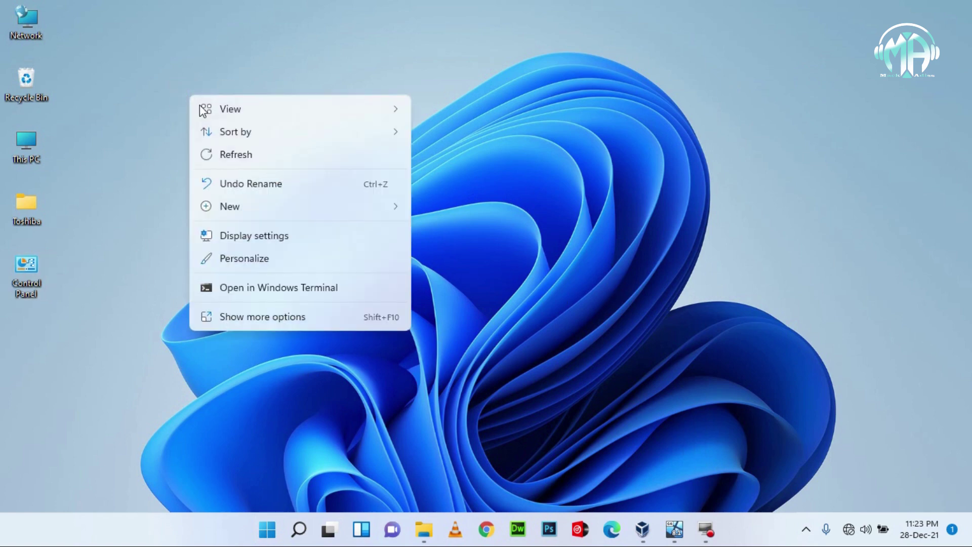
left_click(231, 156)
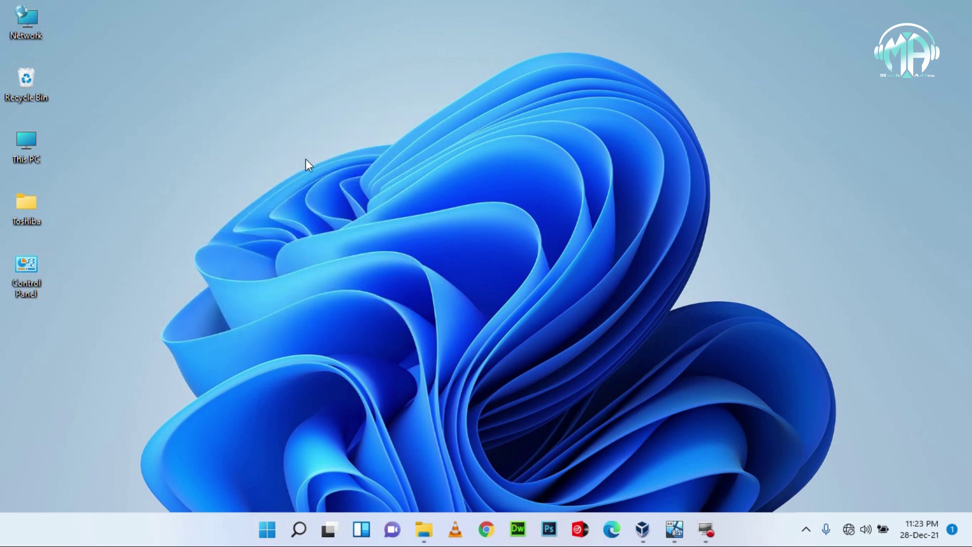
right_click(169, 75)
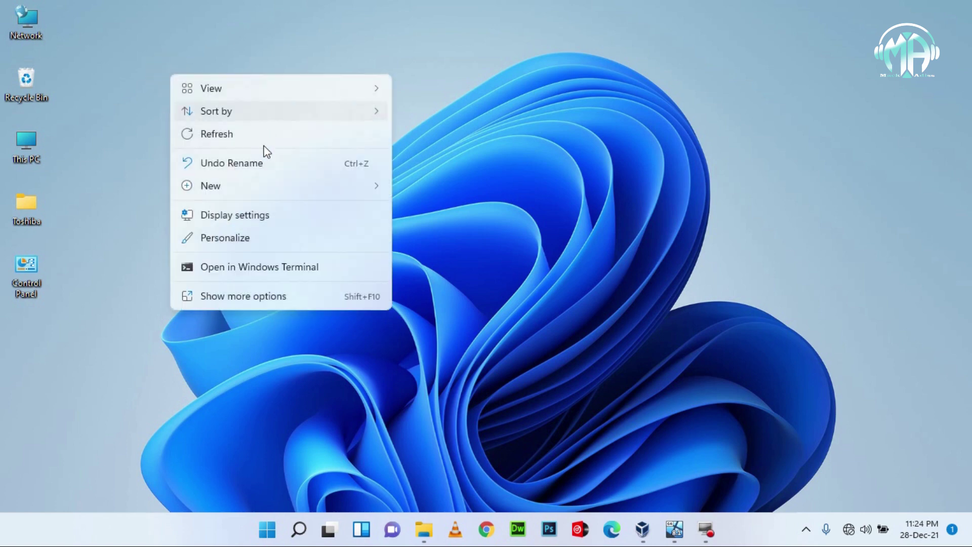
mouse_move(238, 187)
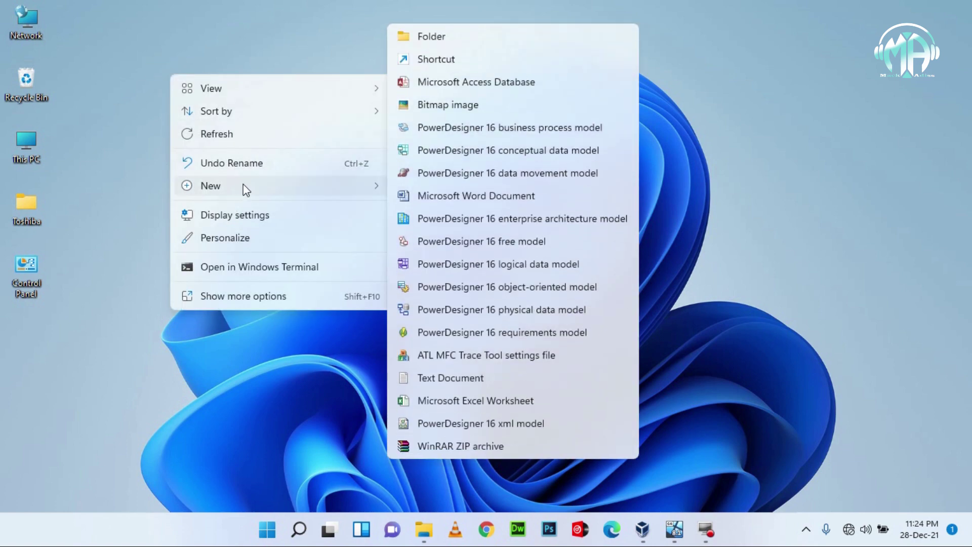
left_click(457, 38)
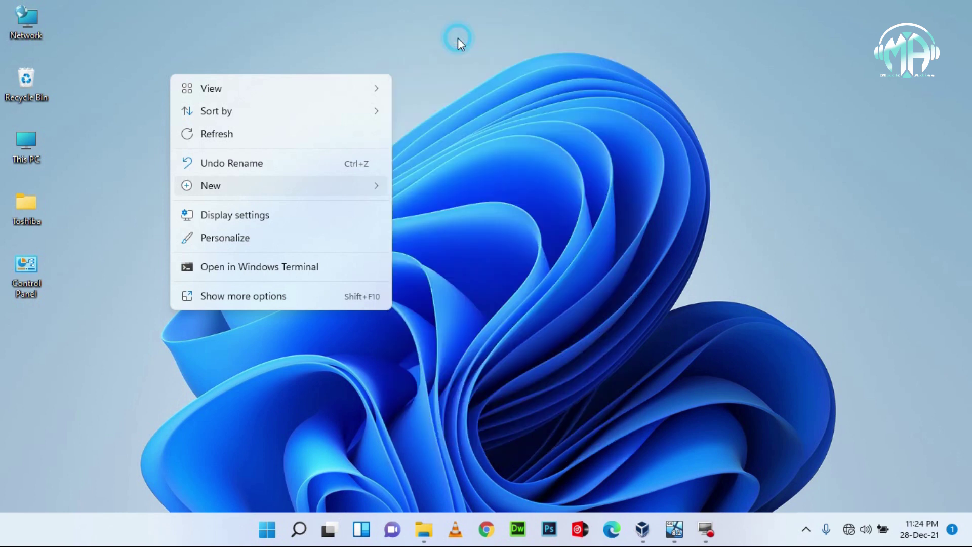
type("m")
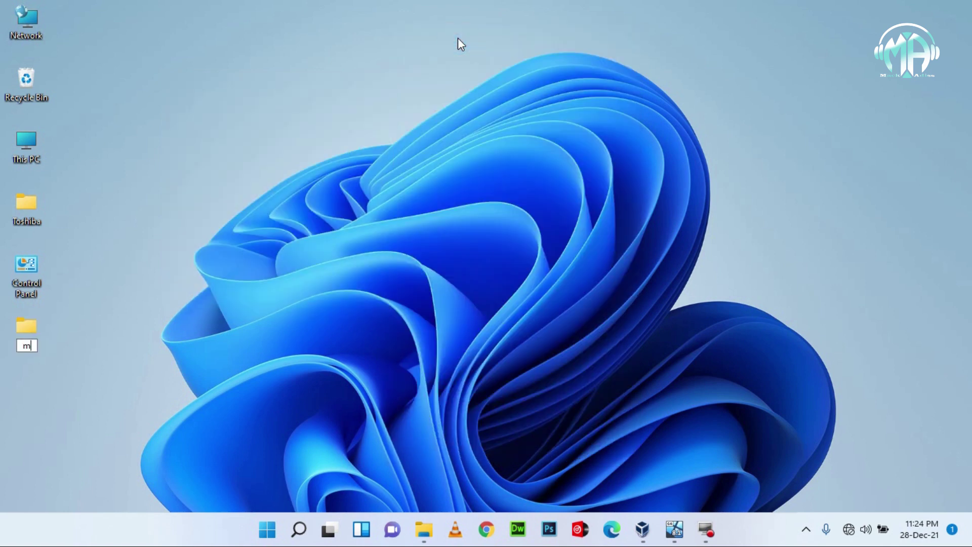
type("ack adiss")
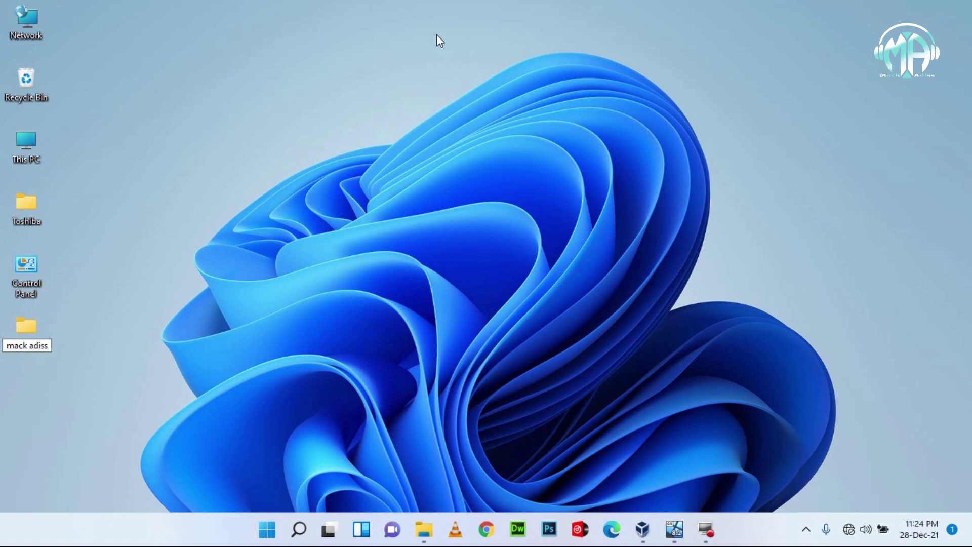
key("Return")
right_click(126, 251)
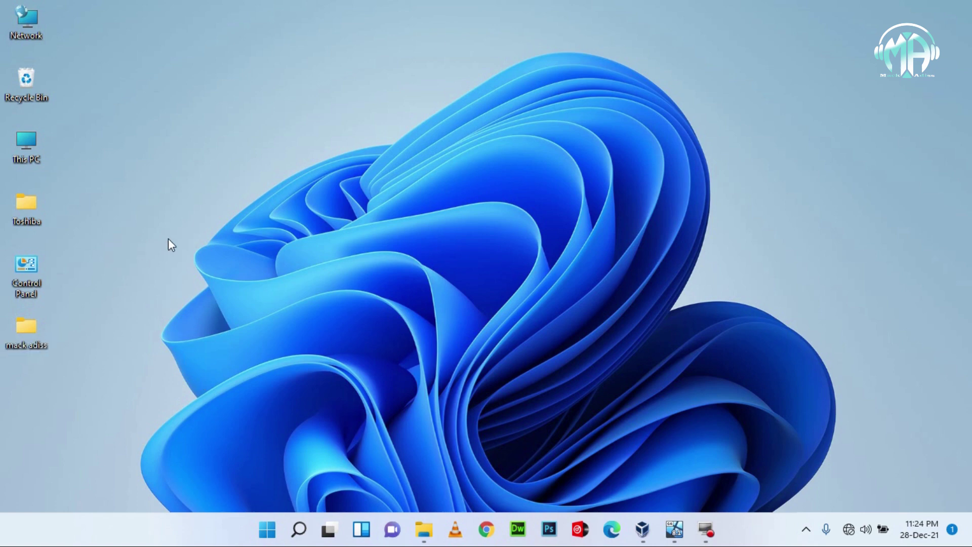
mouse_move(425, 537)
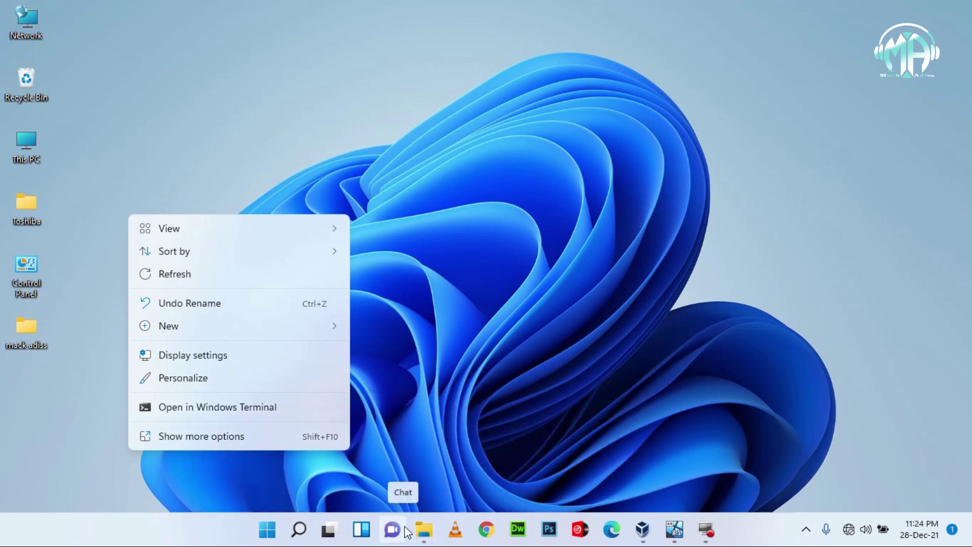
left_click(494, 213)
left_click(280, 96)
right_click(281, 97)
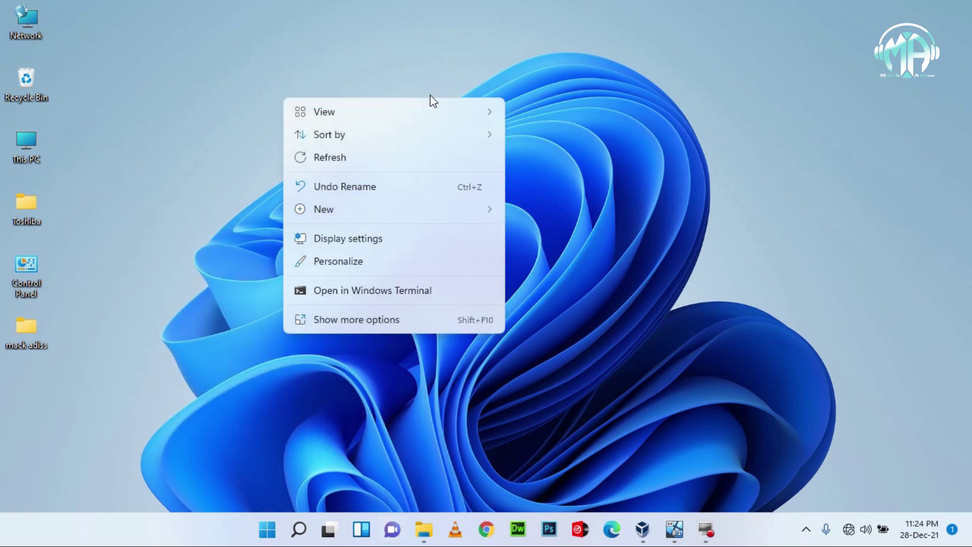
left_click(646, 100)
- Review the display settings and the list of available display resolutions without changing any, and close Settings
right_click(646, 96)
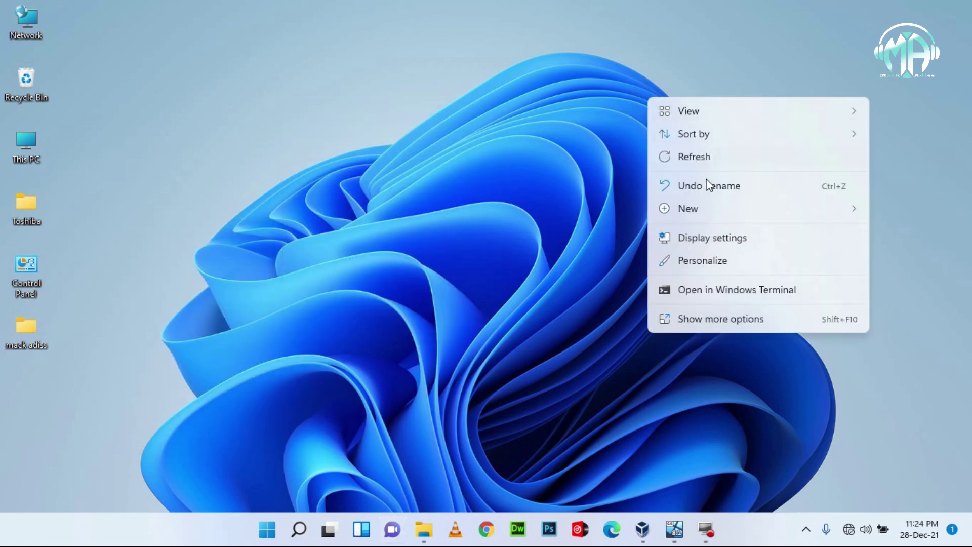
left_click(689, 246)
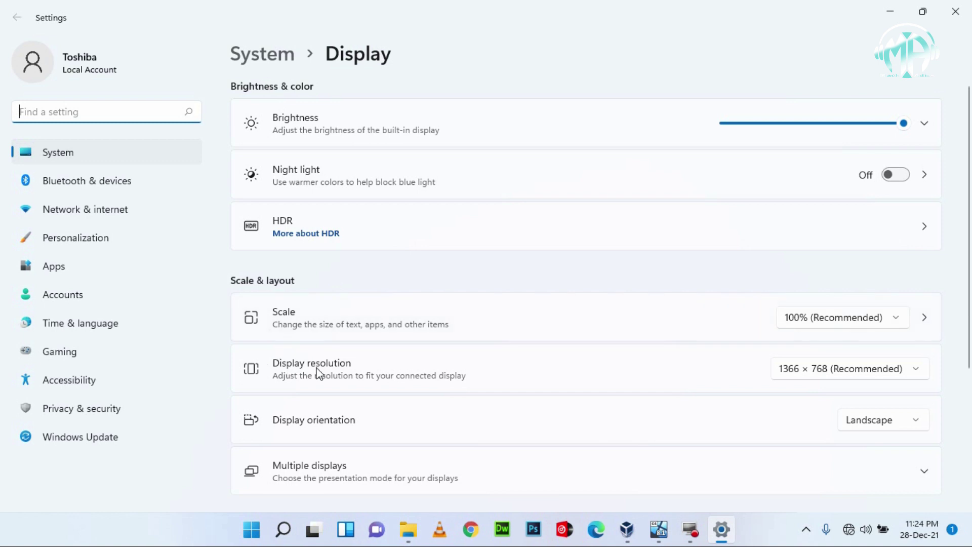
left_click(868, 368)
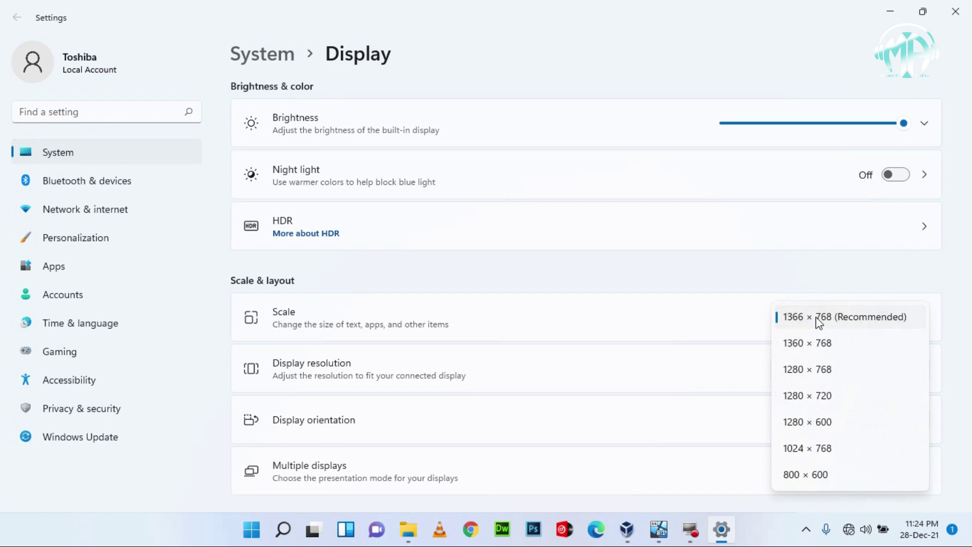
left_click(785, 283)
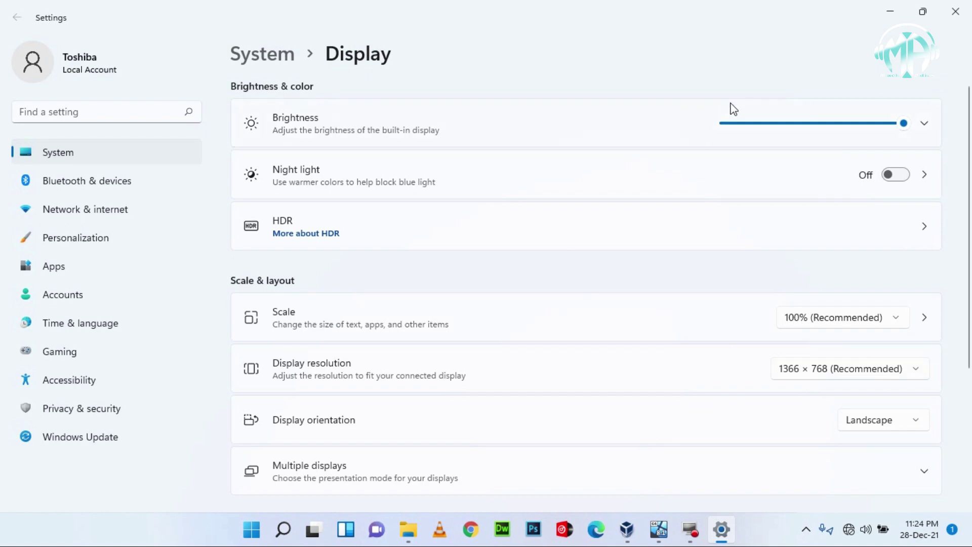
left_click(958, 14)
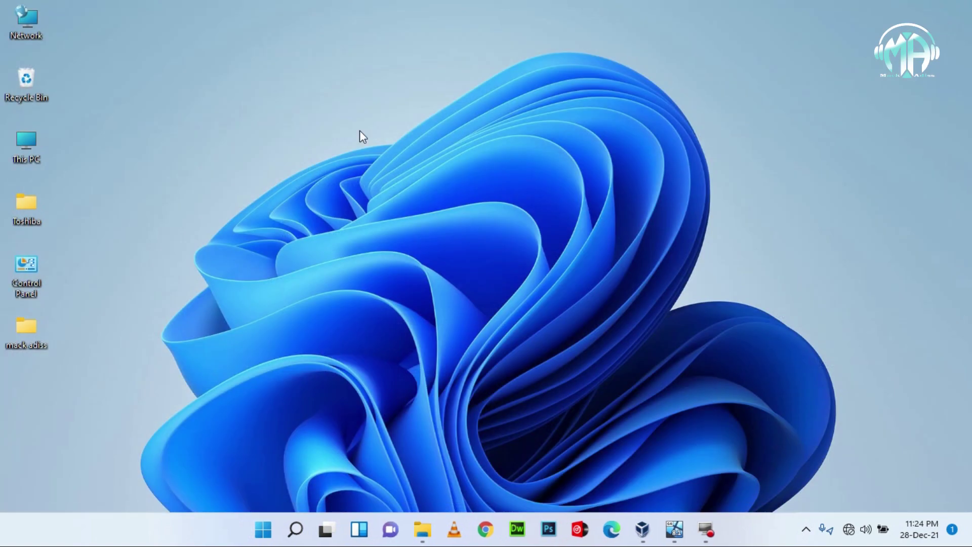
- Apply the dark theme with the colourful flower-like wallpaper in the personalization settings and minimize the Settings window
right_click(357, 98)
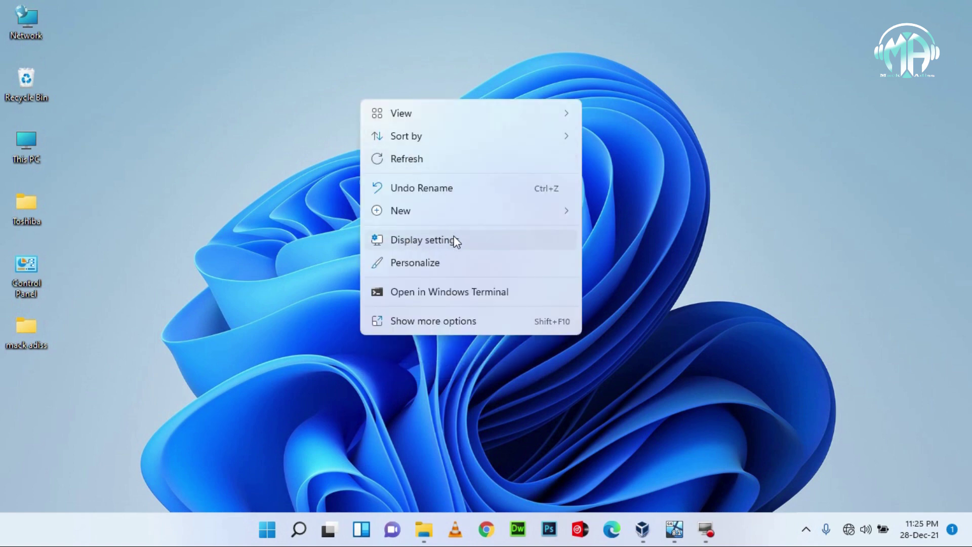
left_click(439, 262)
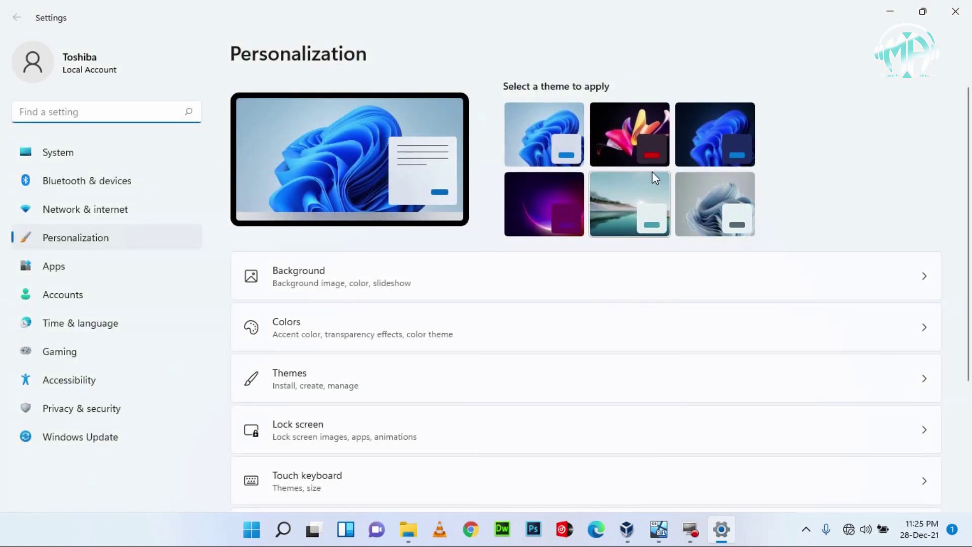
left_click(628, 120)
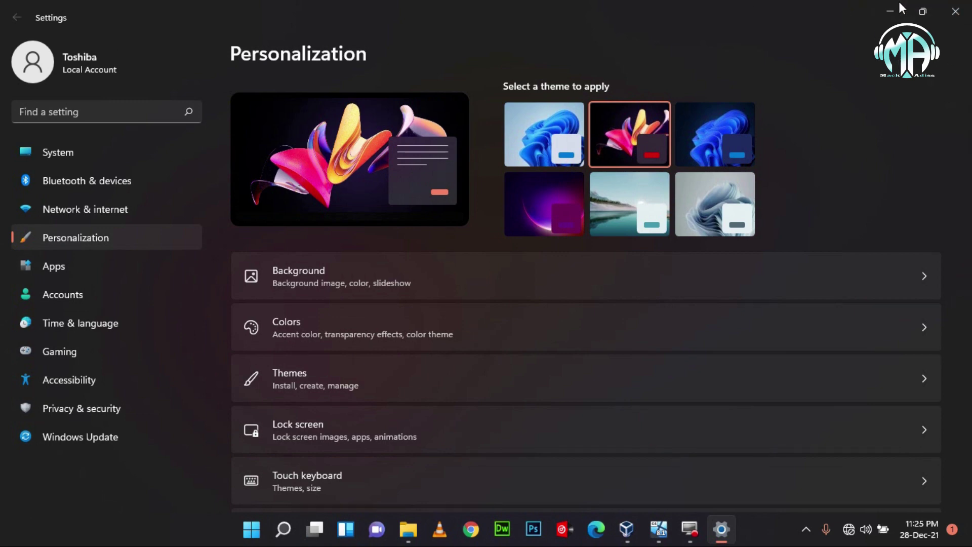
left_click(890, 12)
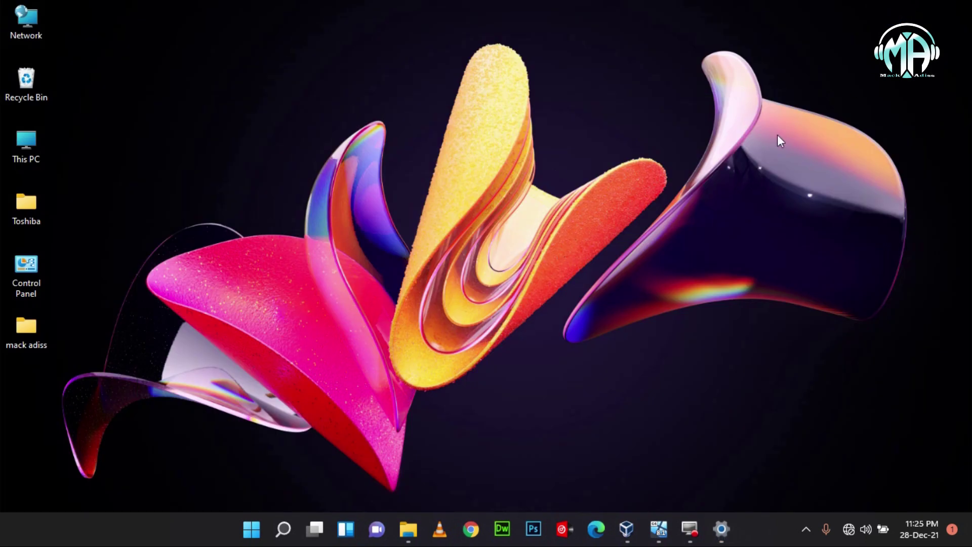
- Refresh the desktop twice with the dark theme applied
right_click(284, 93)
left_click(332, 152)
right_click(185, 68)
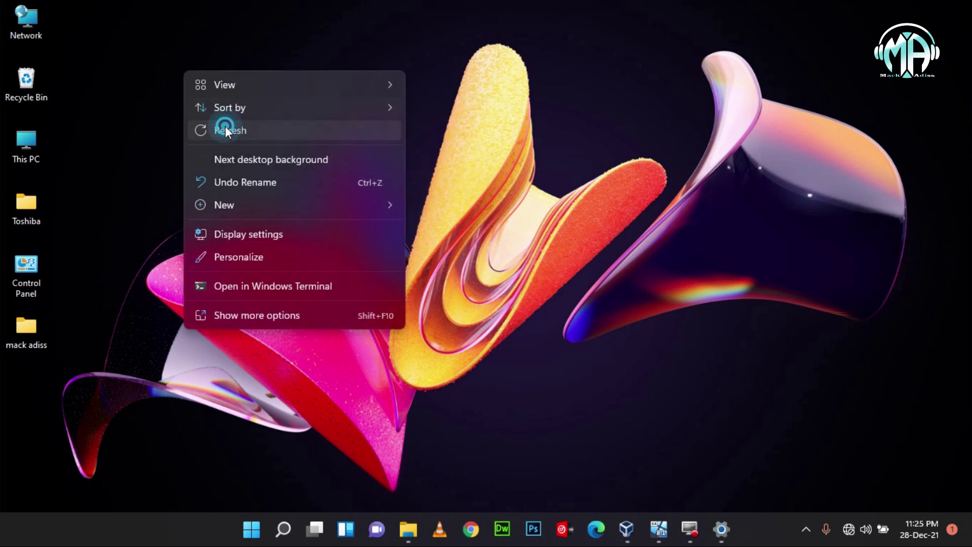
left_click(225, 126)
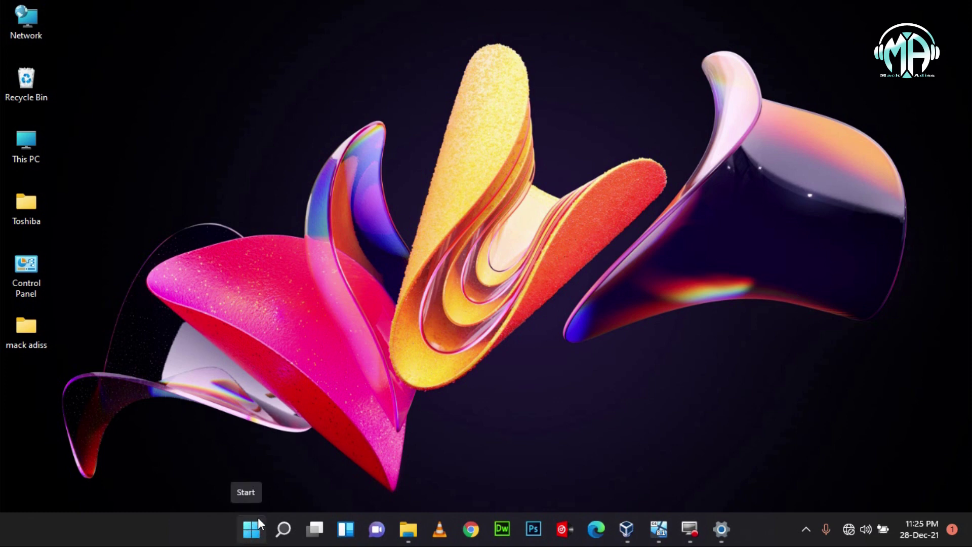
- View the Start menu in the dark theme and the taskbar's context options, and close both without choosing anything
left_click(247, 533)
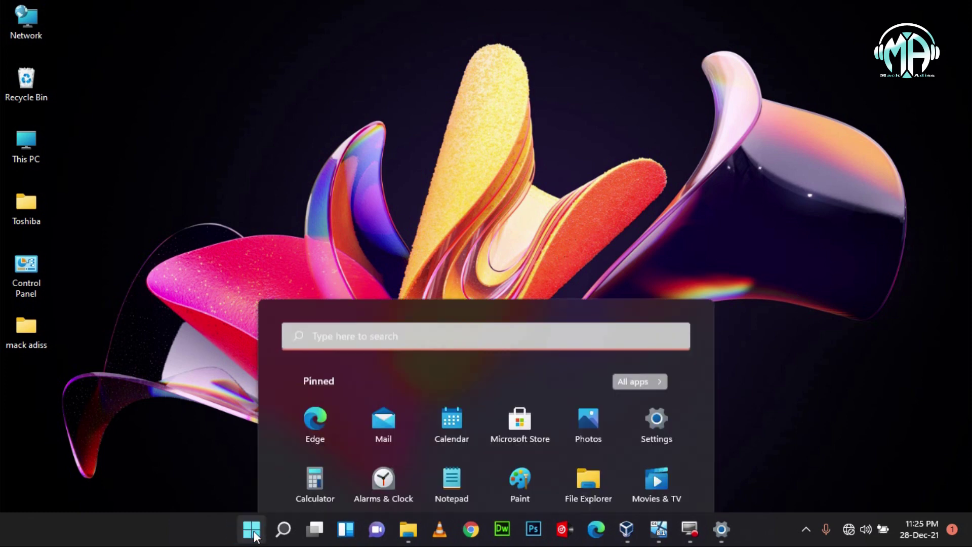
left_click(249, 531)
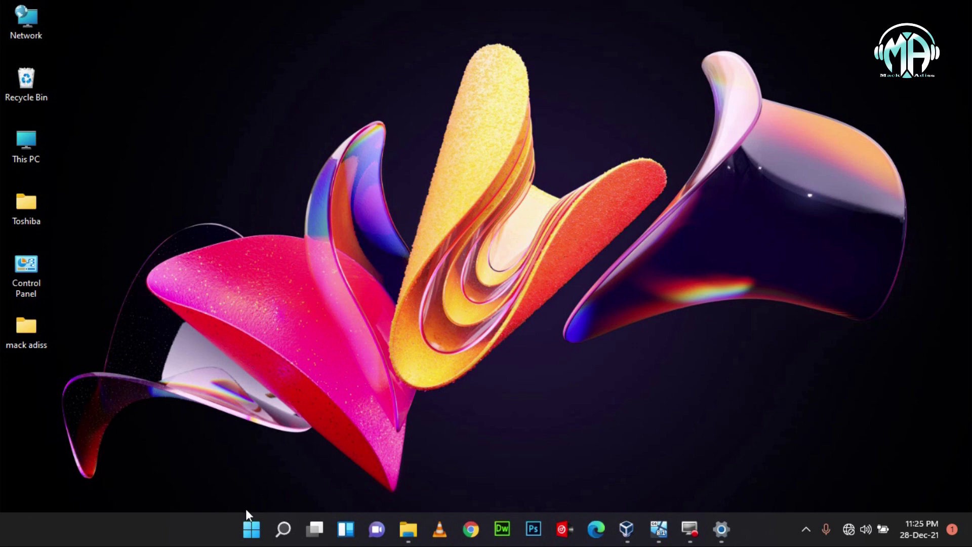
left_click(250, 526)
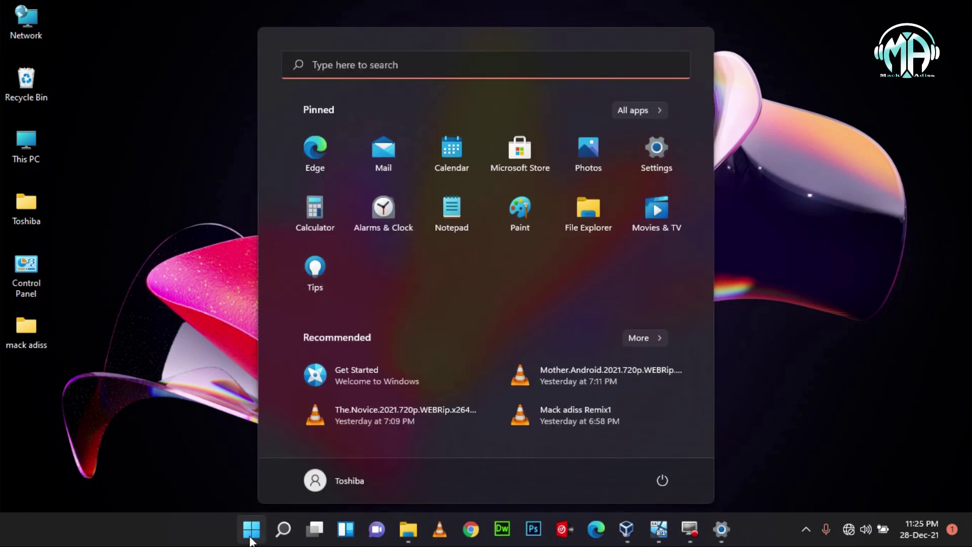
left_click(250, 538)
right_click(195, 537)
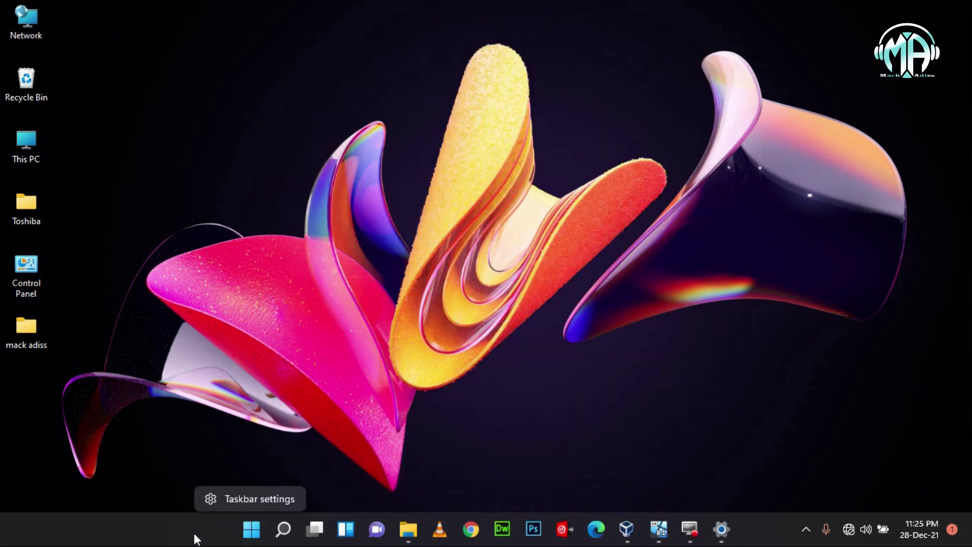
left_click(322, 535)
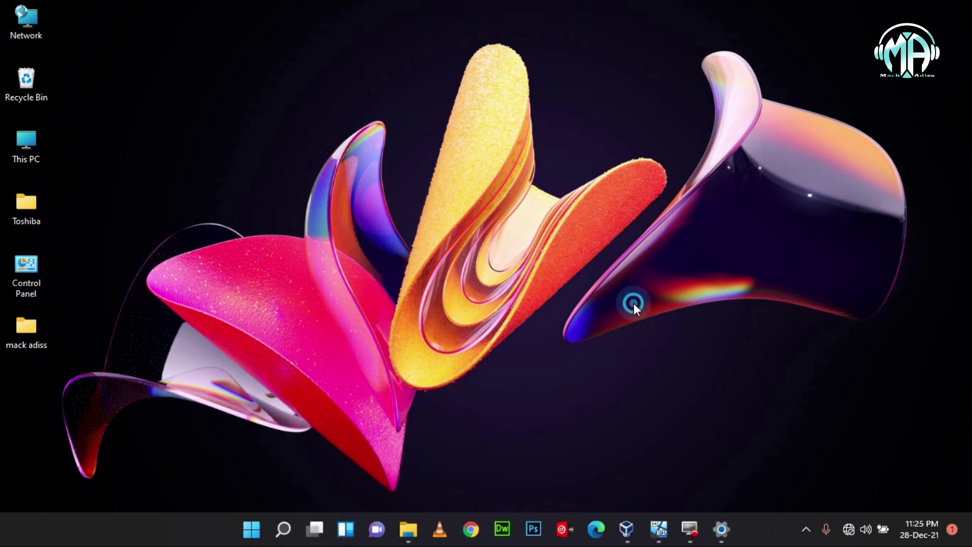
- Close the pinacle capcuring window and both This PC windows of File Explorer
mouse_move(410, 538)
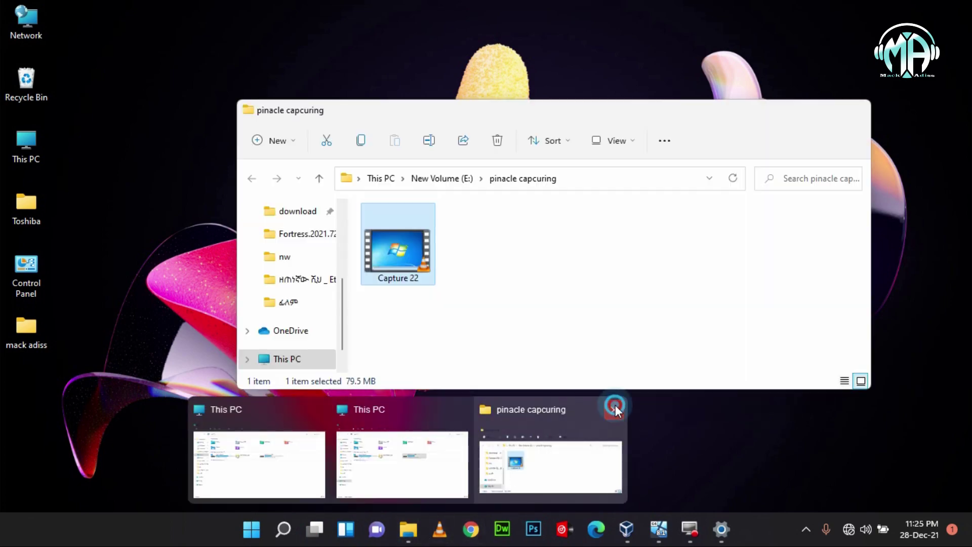
left_click(615, 407)
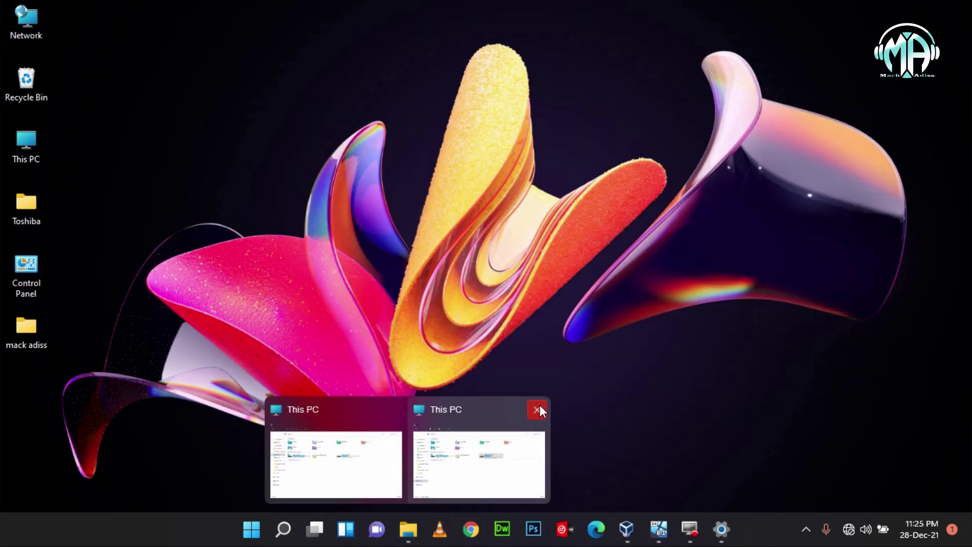
left_click(537, 409)
left_click(465, 409)
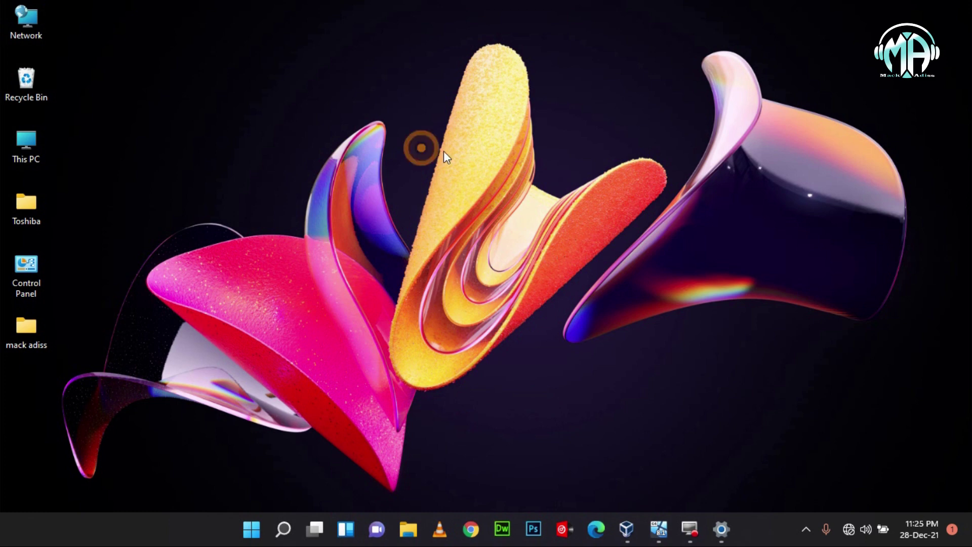
right_click(422, 148)
left_click(552, 213)
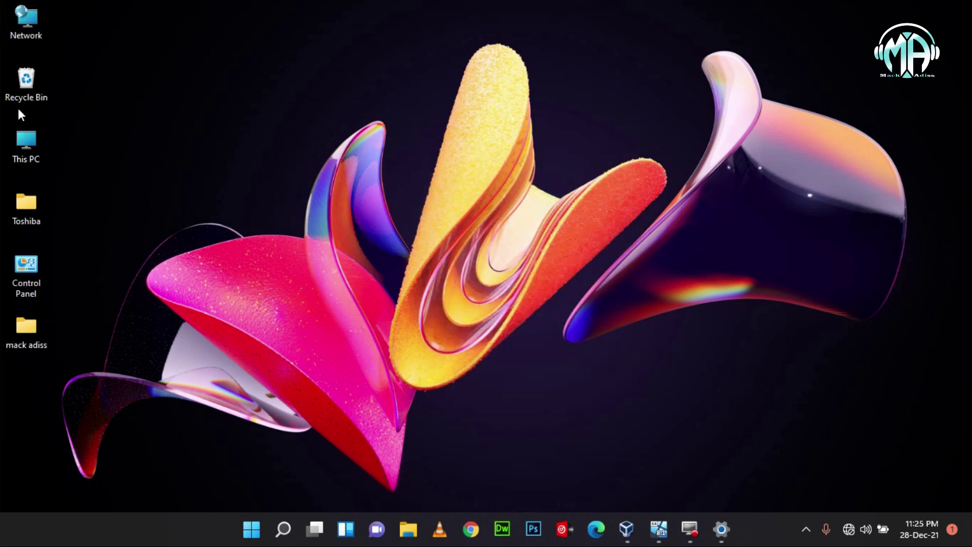
right_click(144, 50)
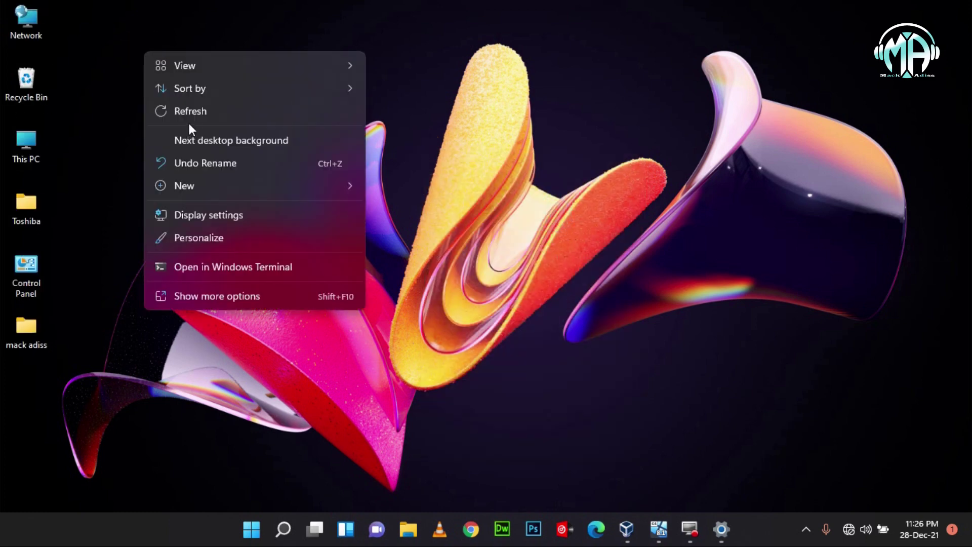
left_click(192, 114)
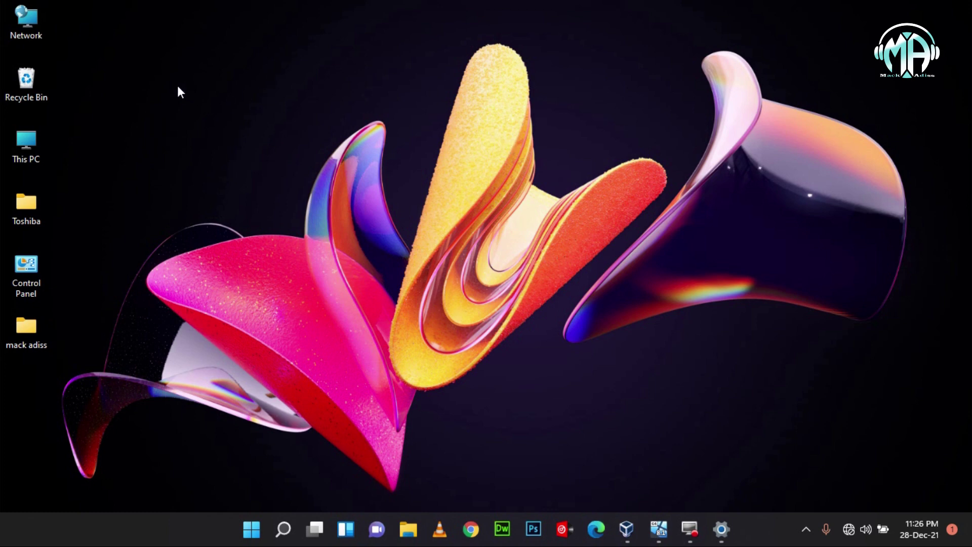
right_click(119, 47)
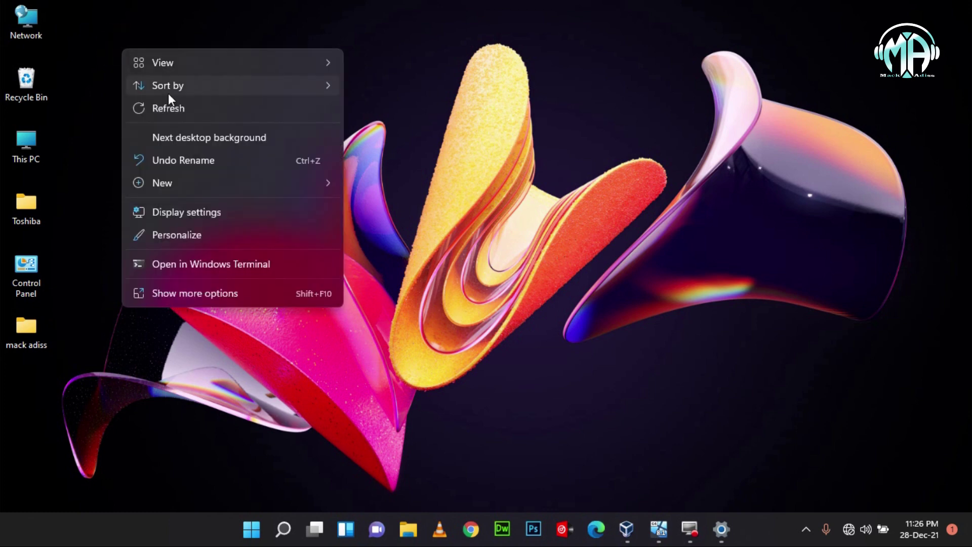
left_click(175, 108)
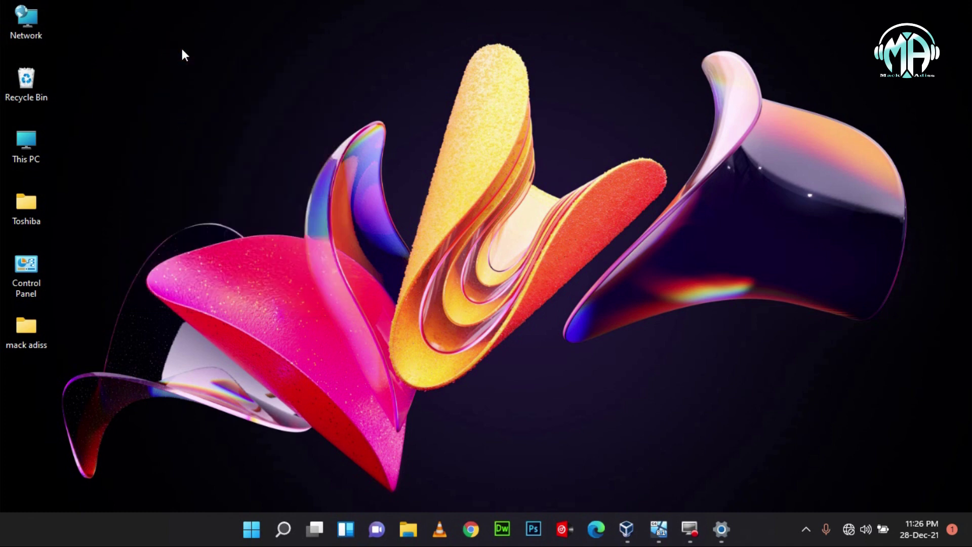
right_click(183, 54)
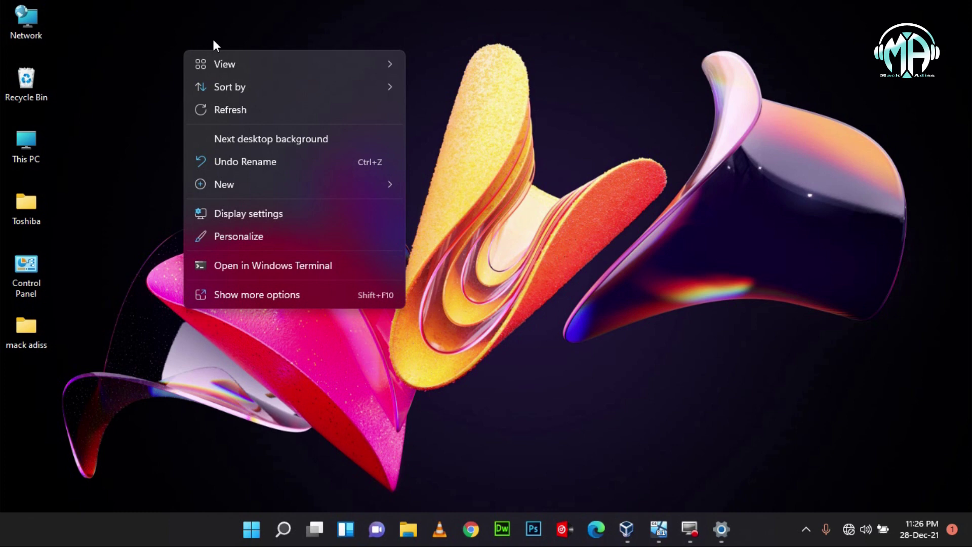
left_click(269, 109)
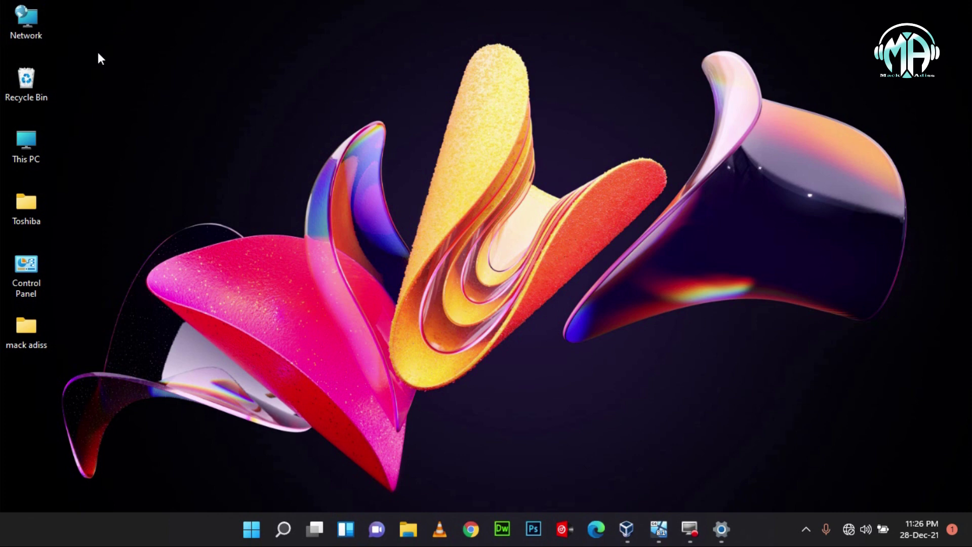
right_click(80, 29)
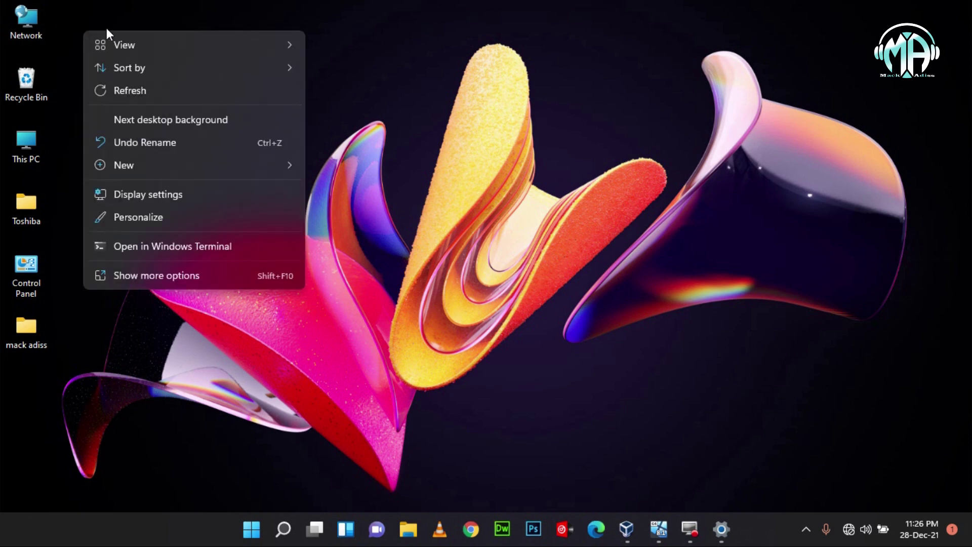
left_click(144, 90)
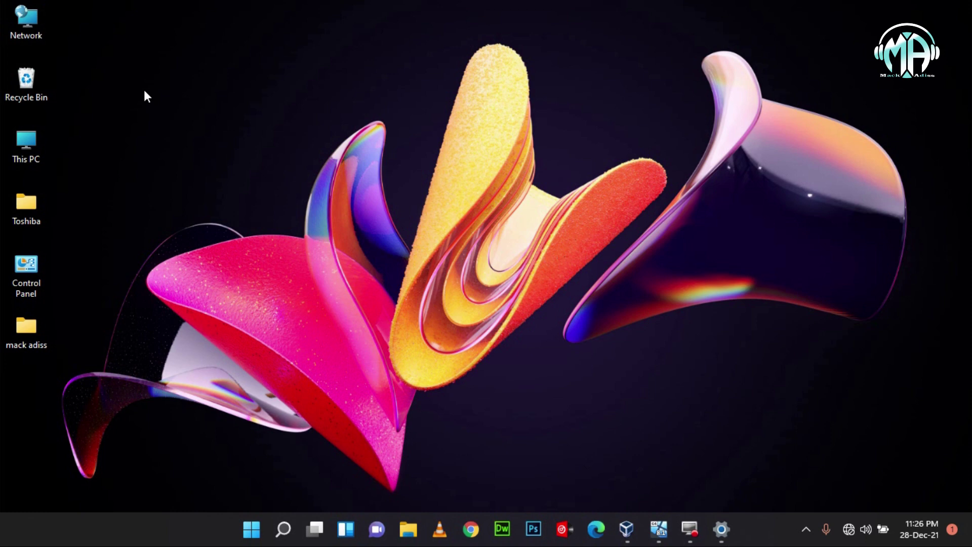
right_click(126, 35)
left_click(178, 102)
right_click(105, 77)
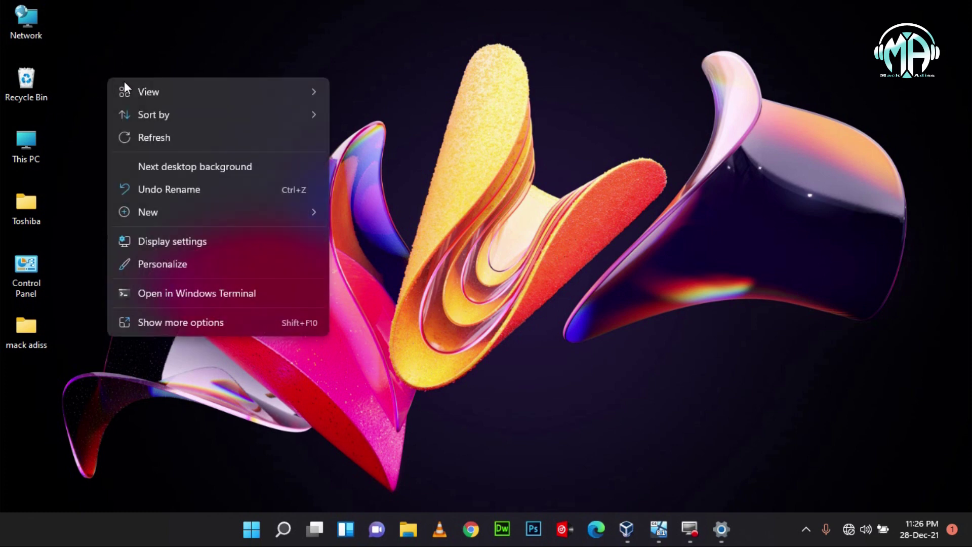
left_click(156, 131)
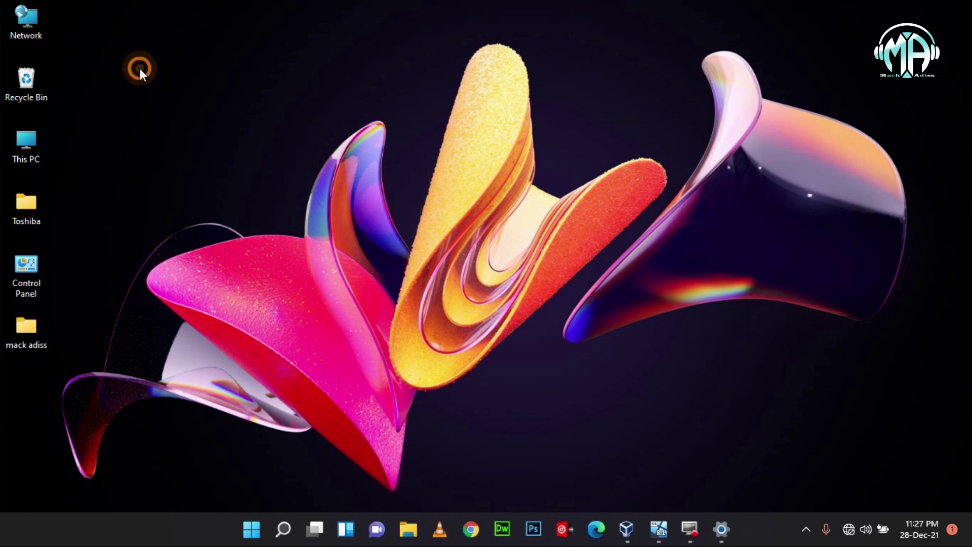
right_click(139, 68)
left_click(210, 131)
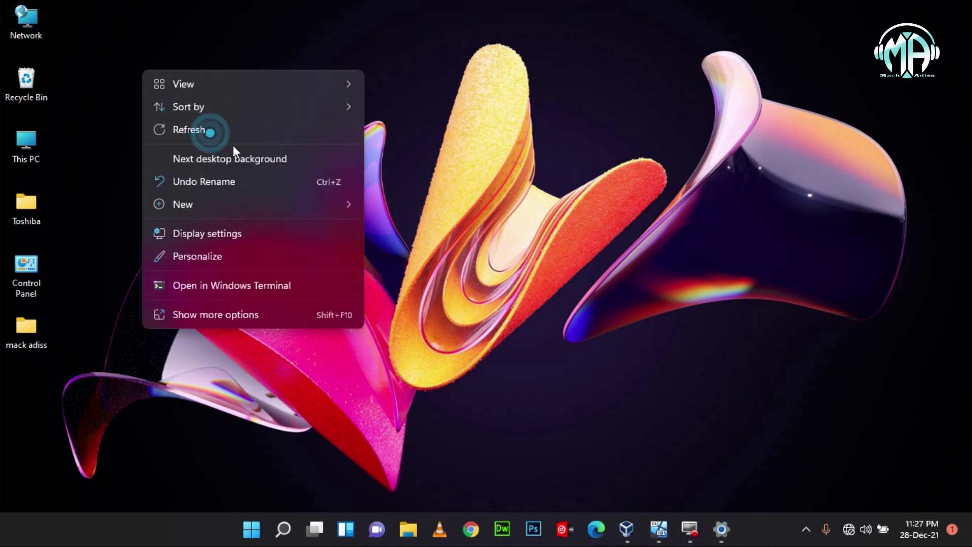
left_click(221, 132)
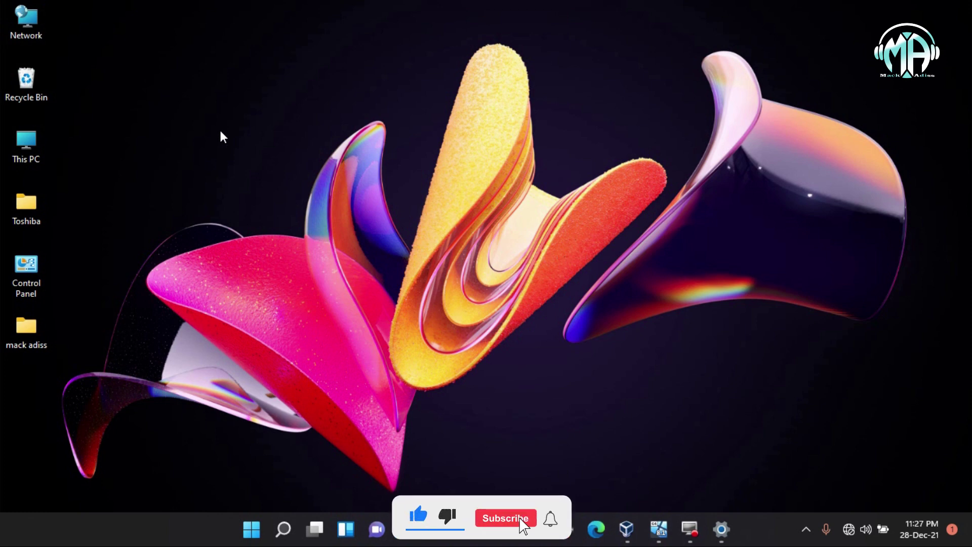
right_click(221, 132)
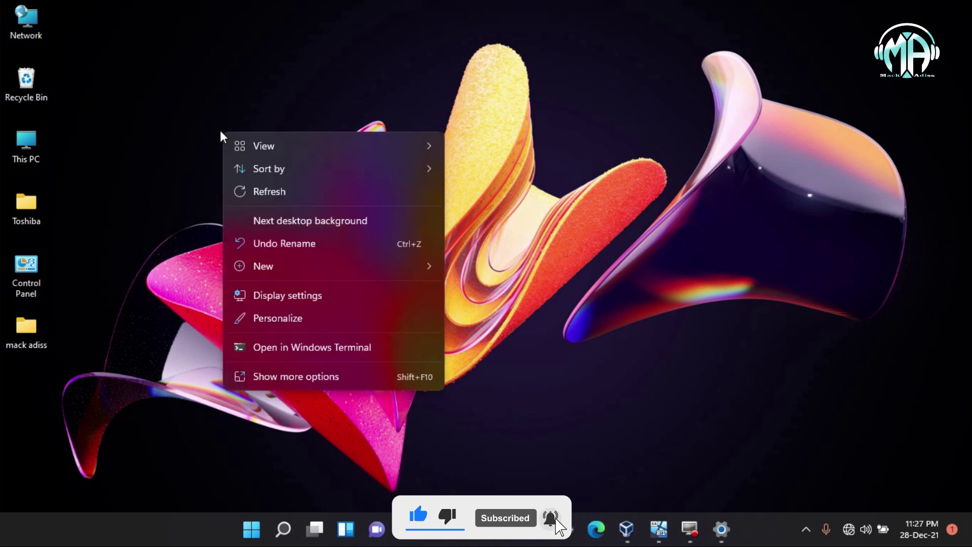
left_click(251, 187)
right_click(152, 13)
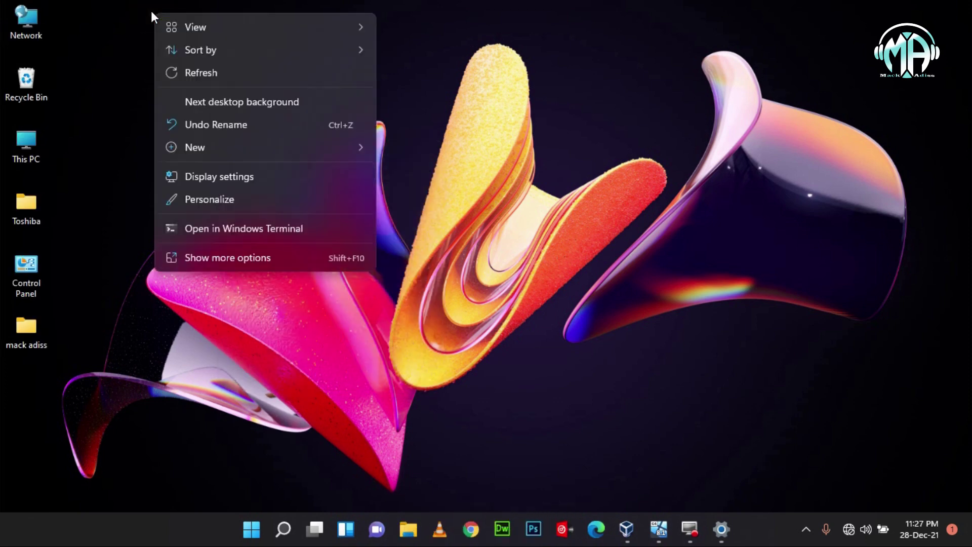
left_click(189, 69)
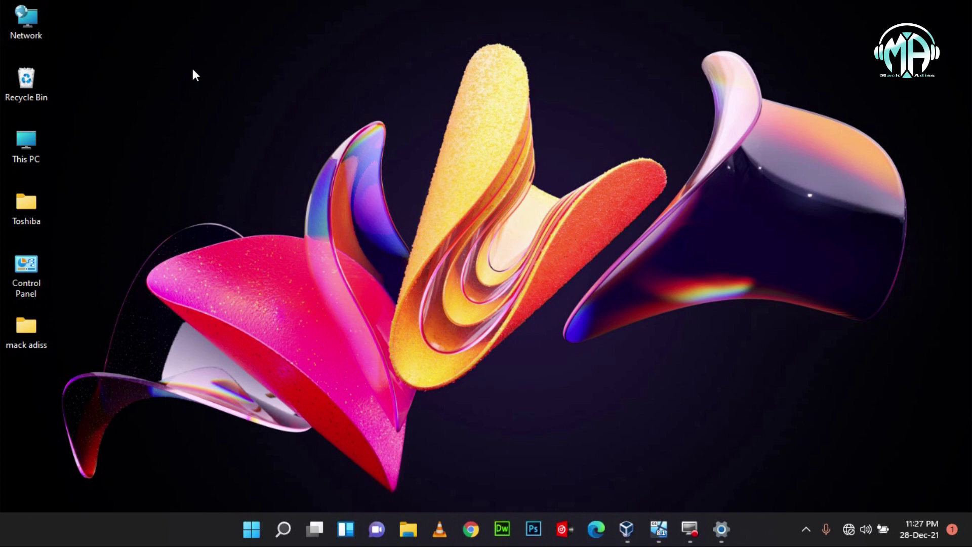
right_click(225, 175)
left_click(275, 238)
right_click(174, 36)
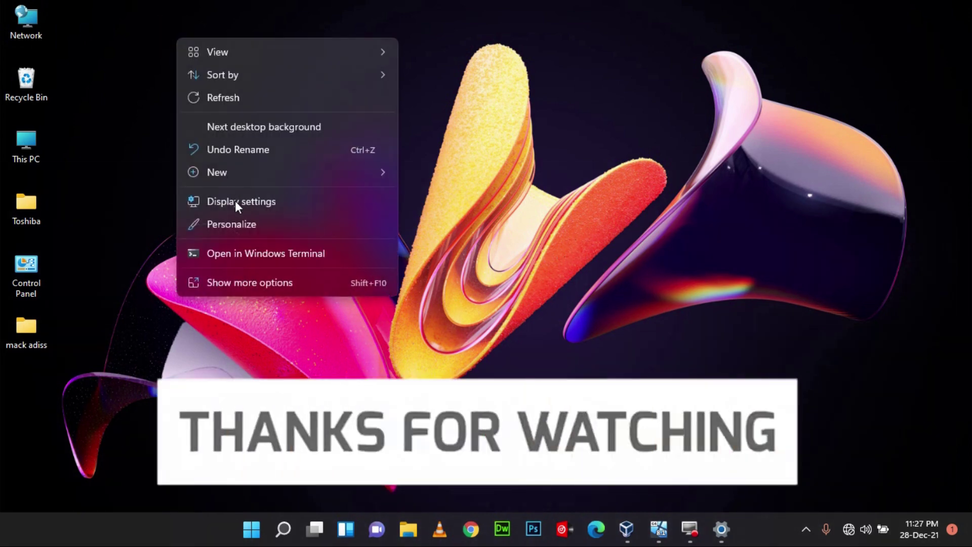